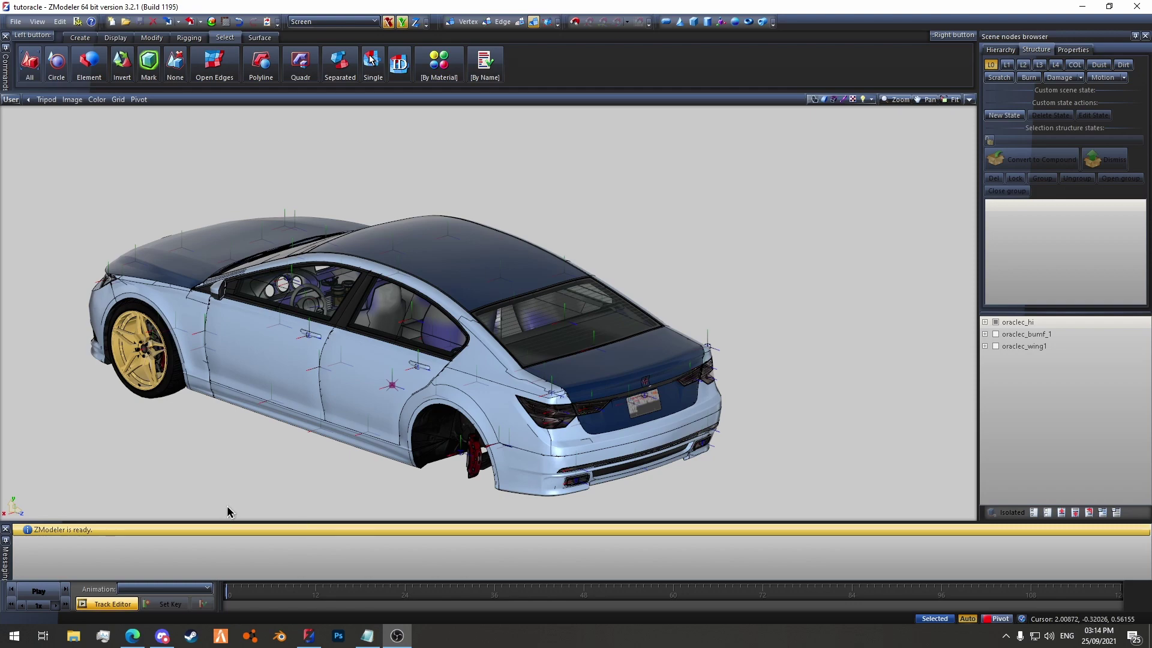
- Examine the car's door mirror and bodywork from the rear and the side
middle_click_drag(196, 455, 175, 428, "alt")
middle_click_drag(478, 323, 336, 303)
scroll(290, 391, "up", 8)
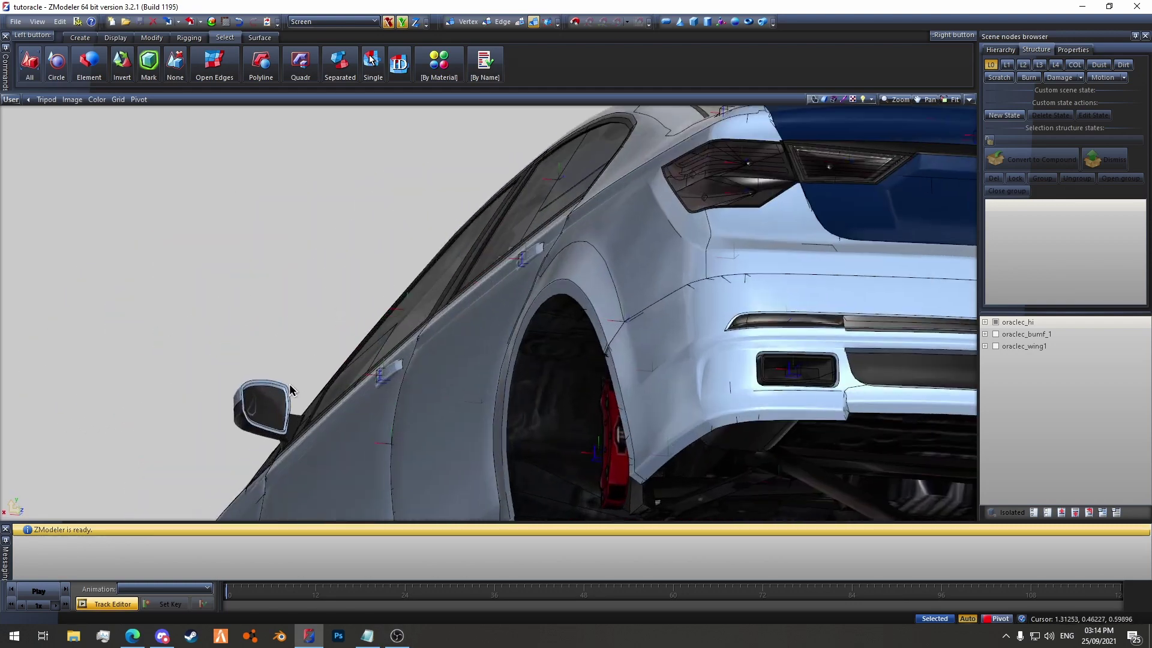
scroll(262, 363, "down", 8)
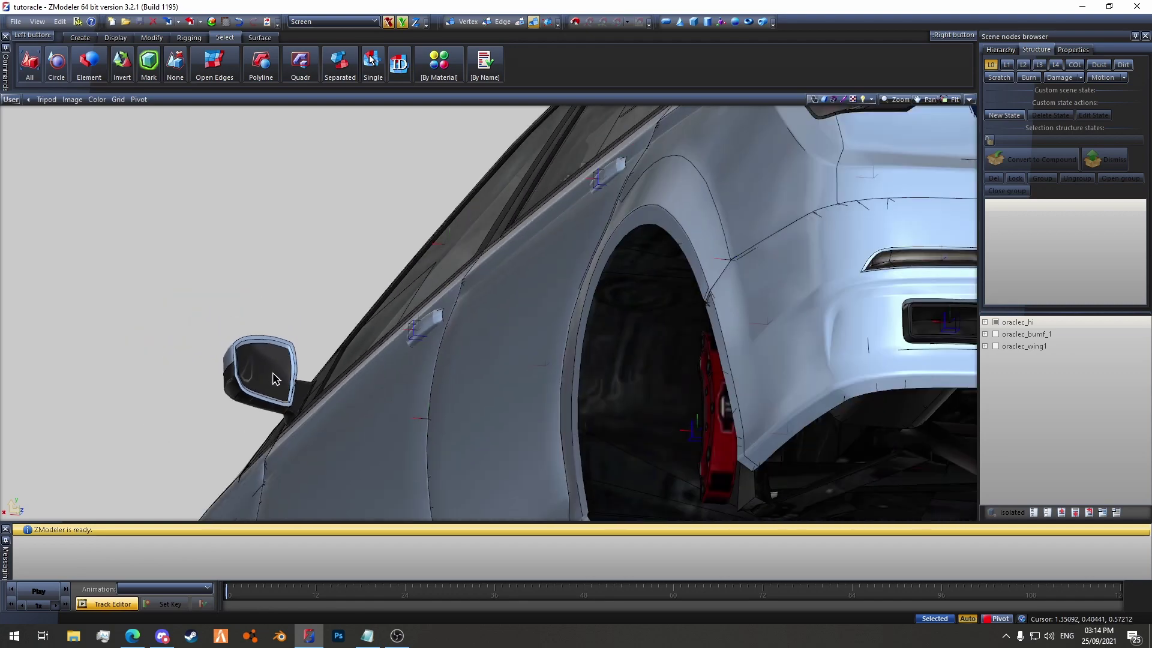
scroll(276, 251, "down", 6)
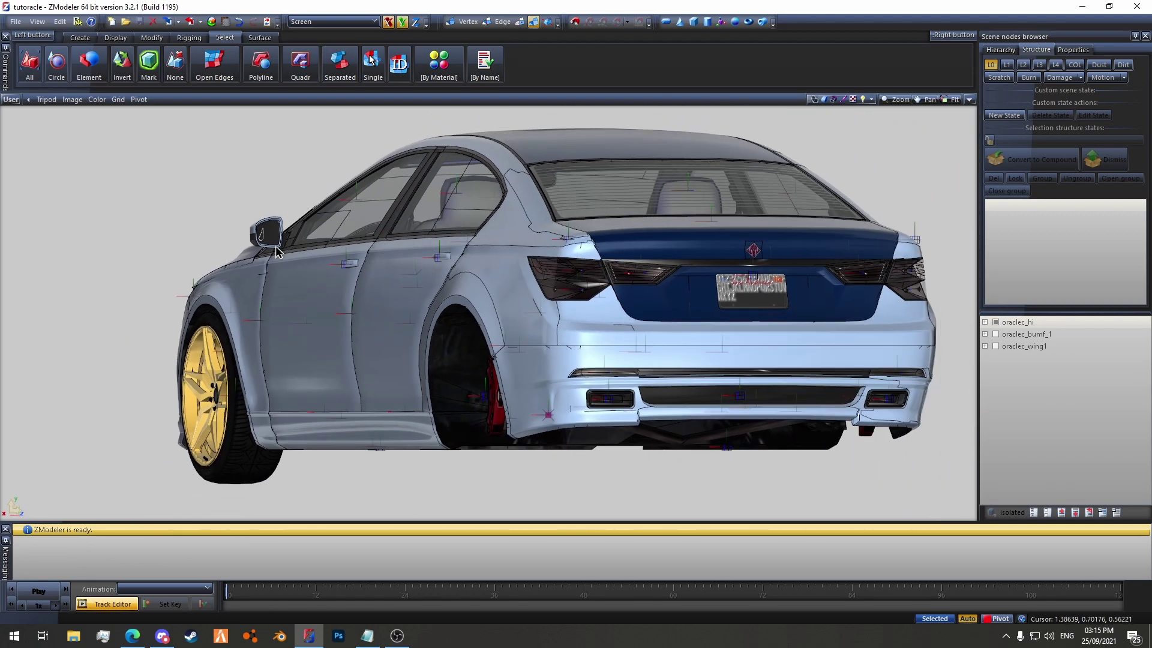
scroll(275, 232, "up", 6)
scroll(275, 233, "up", 3)
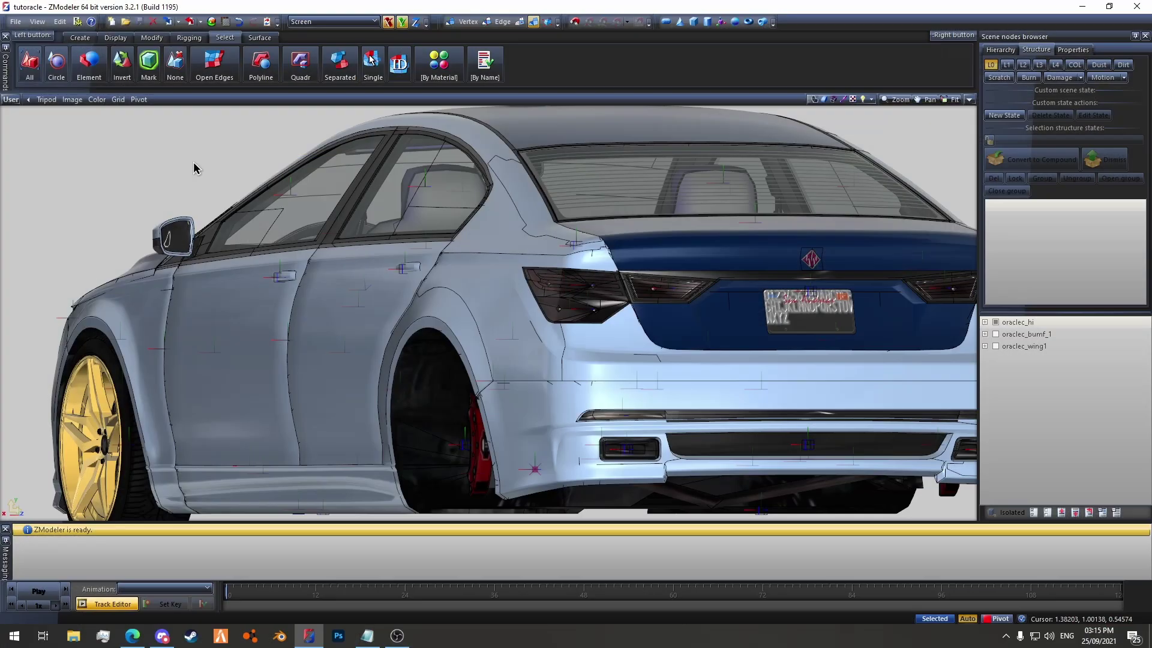
scroll(196, 162, "down", 2)
middle_click_drag(196, 162, 275, 288)
scroll(239, 308, "up", 5)
scroll(318, 341, "up", 1)
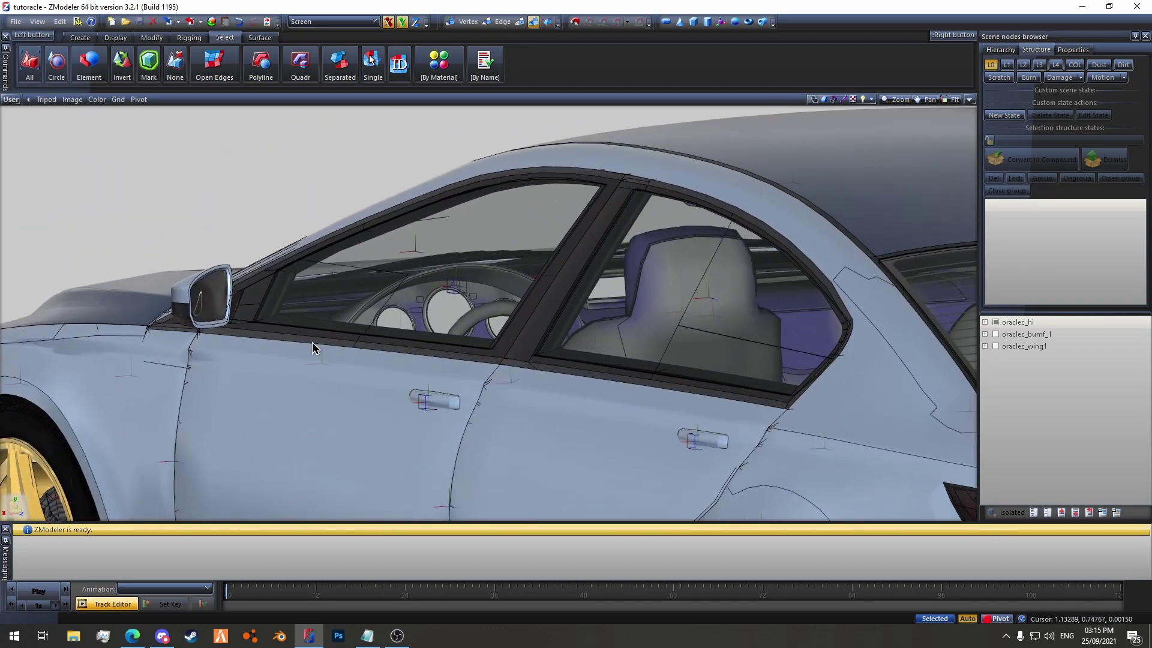
middle_click_drag(313, 342, 282, 331)
scroll(308, 347, "down", 2)
scroll(322, 353, "down", 2)
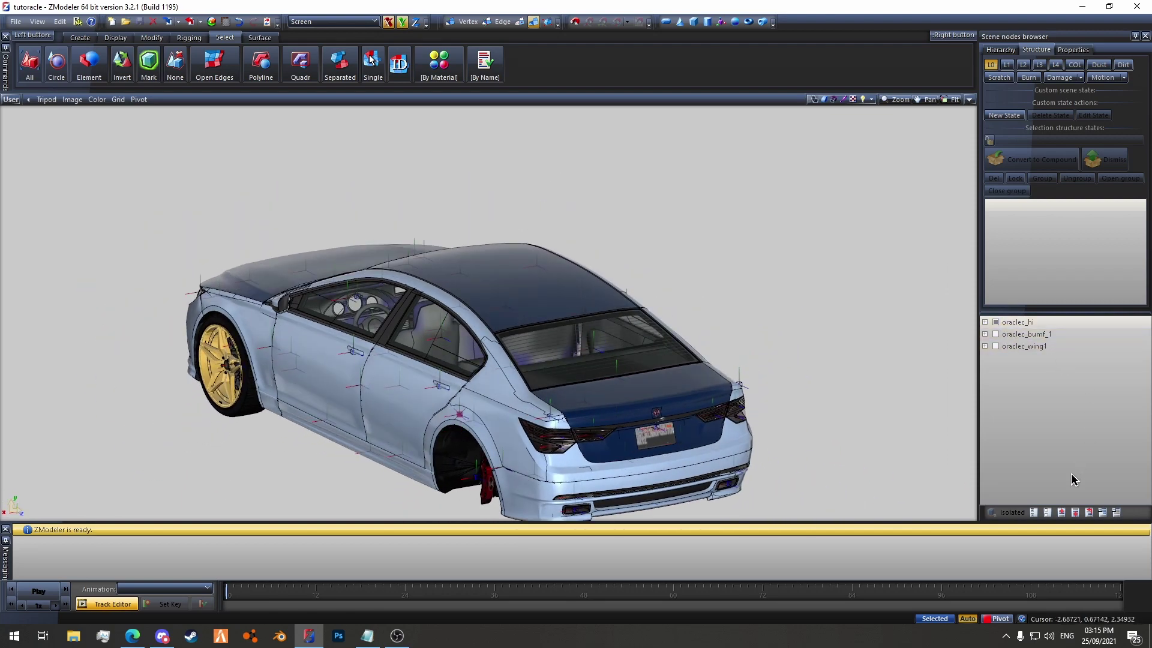
- Hide all parts, then show only the chassis, door_pside_f and door_dside_f of oraclec_hi
left_click(1048, 513)
left_click(984, 322)
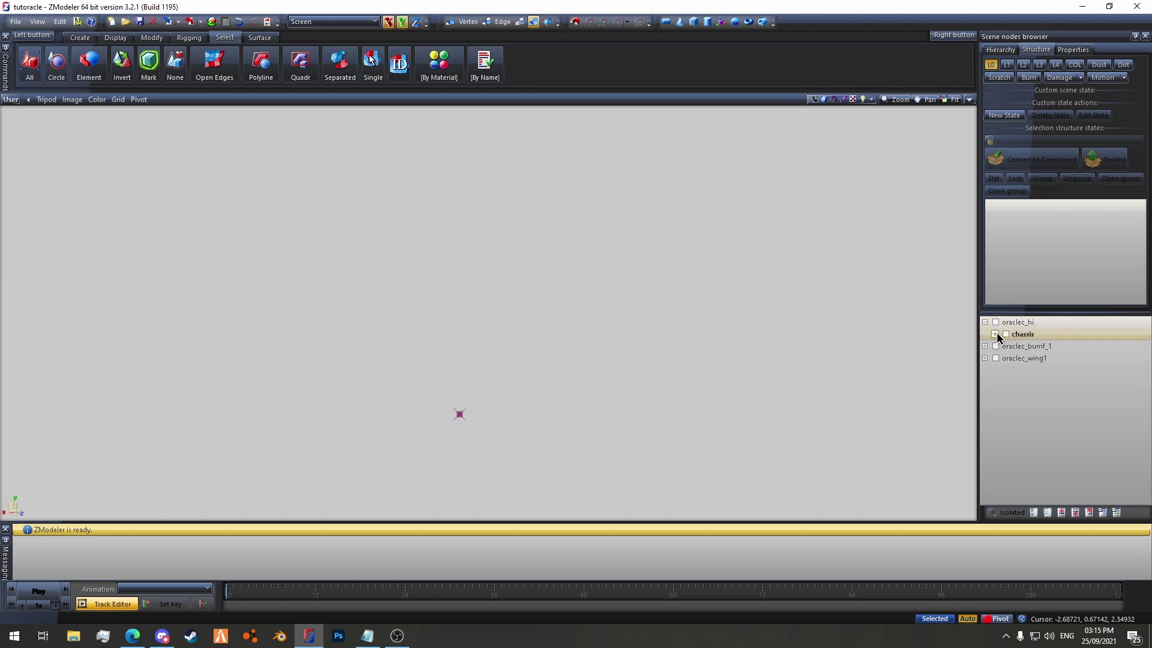
left_click(1005, 334)
left_click(995, 334)
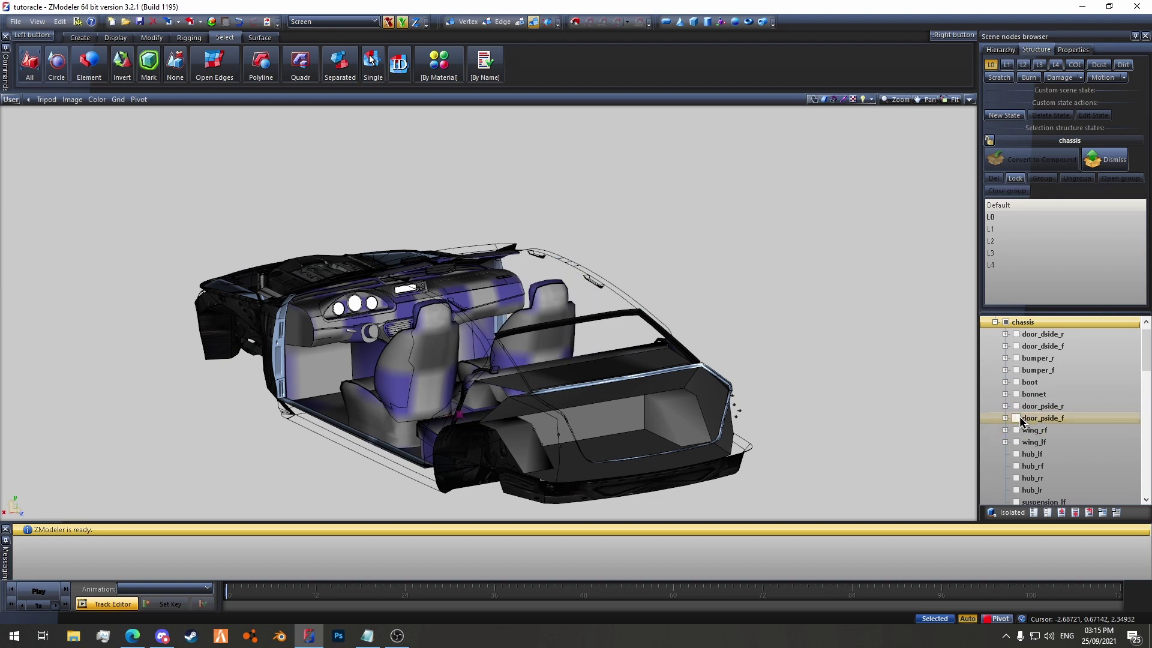
left_click(1018, 417)
left_click(1016, 346)
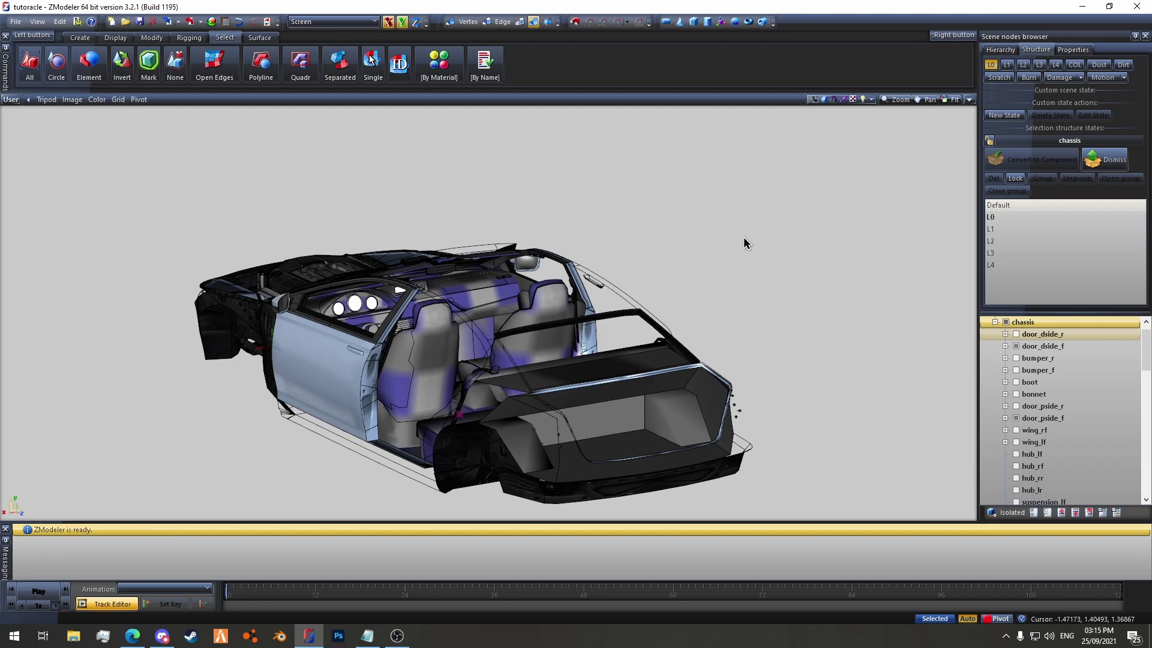
- Select the chassis and both front doors and switch to polygon-level editing at the car's left door mirror
middle_click_drag(743, 236, 735, 300)
left_click_drag(734, 367, 837, 418)
key("space")
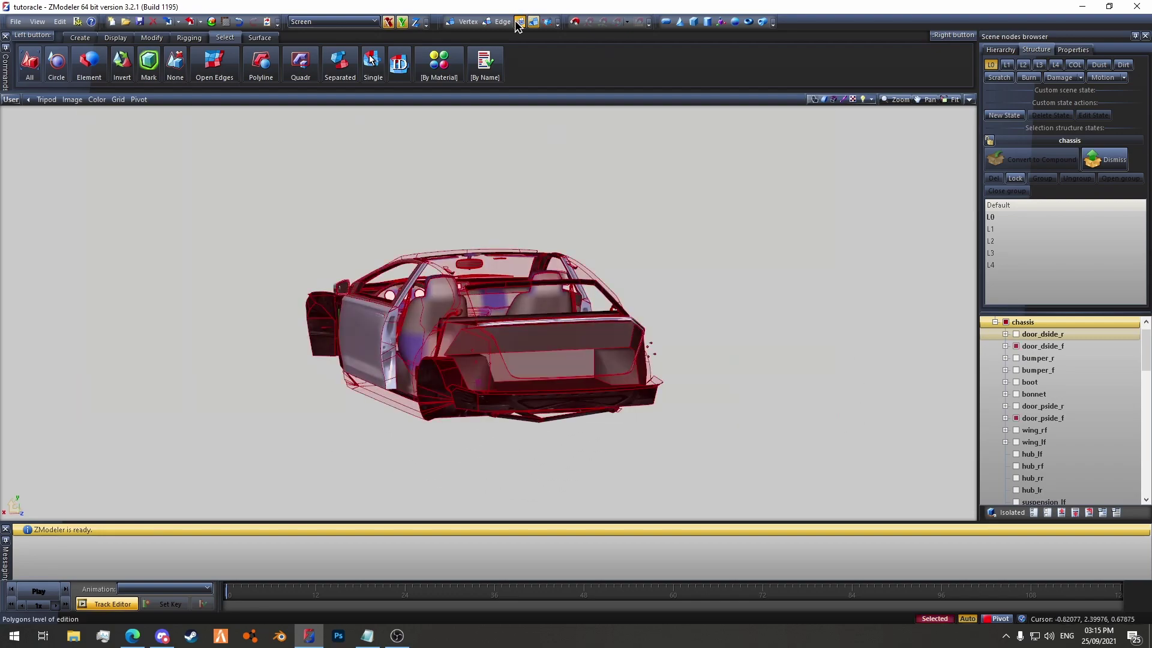
left_click(520, 22)
middle_click_drag(580, 183, 167, 363)
scroll(360, 294, "up", 6)
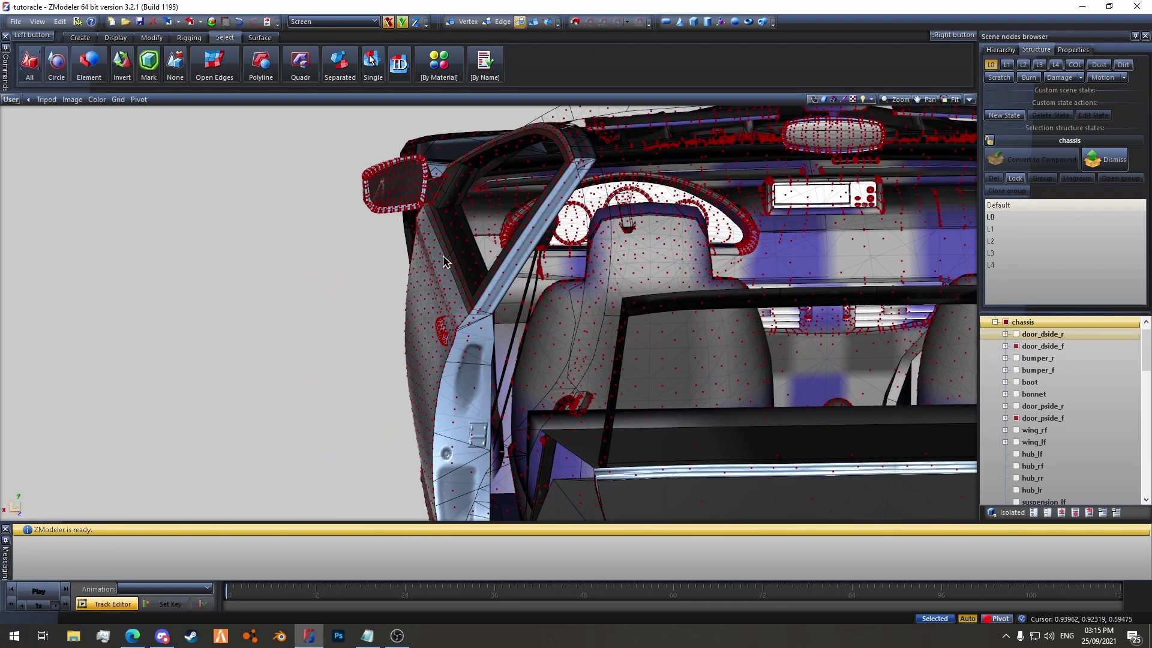
middle_click_drag(442, 259, 446, 331)
scroll(289, 171, "up", 3)
scroll(447, 337, "up", 3)
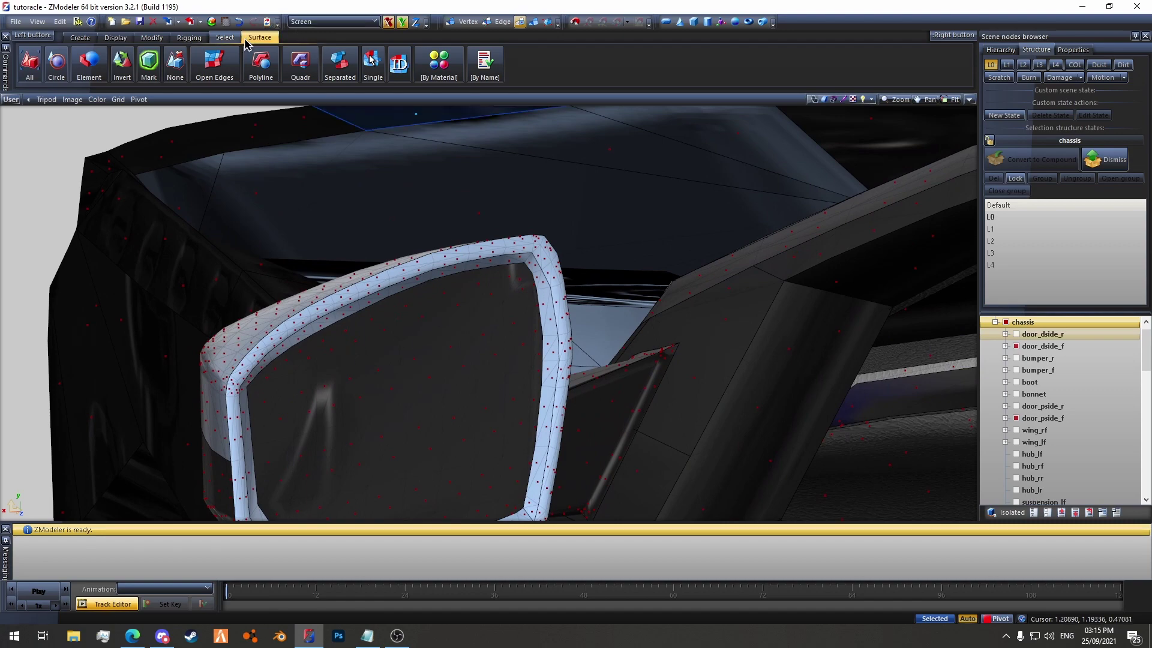
- Clear the object selection and select the glass polygons of the left door mirror with the Separated selection tool
left_click(339, 63)
scroll(487, 295, "up", 3)
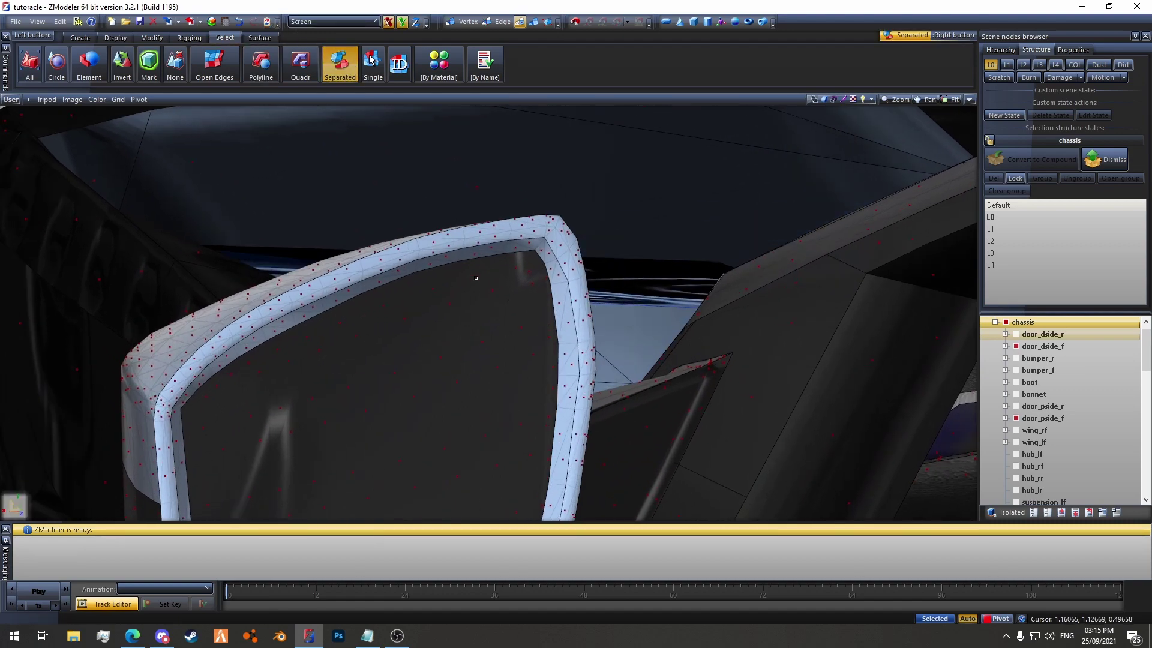
scroll(476, 278, "down", 4)
middle_click_drag(420, 229, 563, 345)
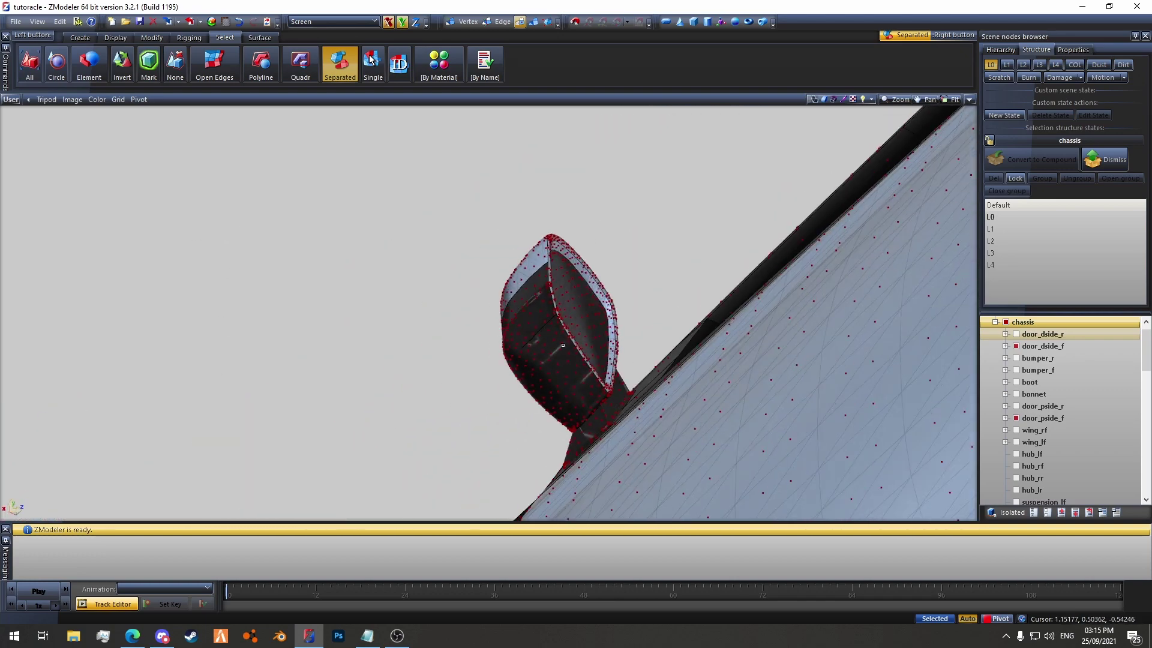
scroll(562, 345, "up", 5)
left_click(534, 23)
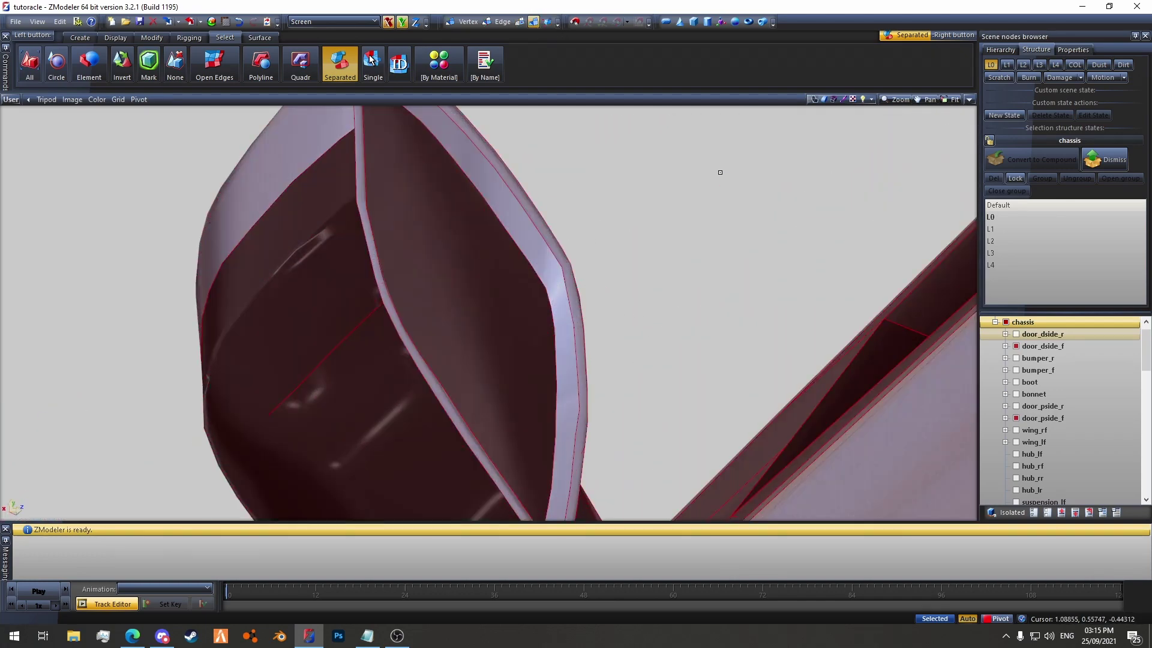
right_click(720, 172)
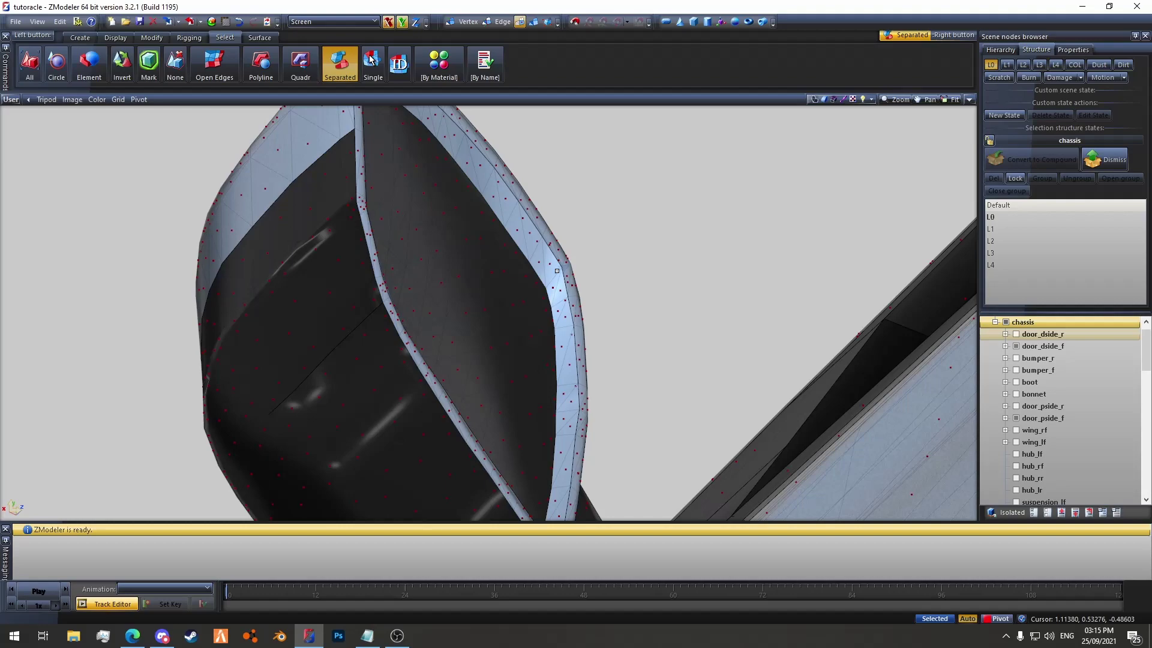
scroll(491, 272, "down", 8)
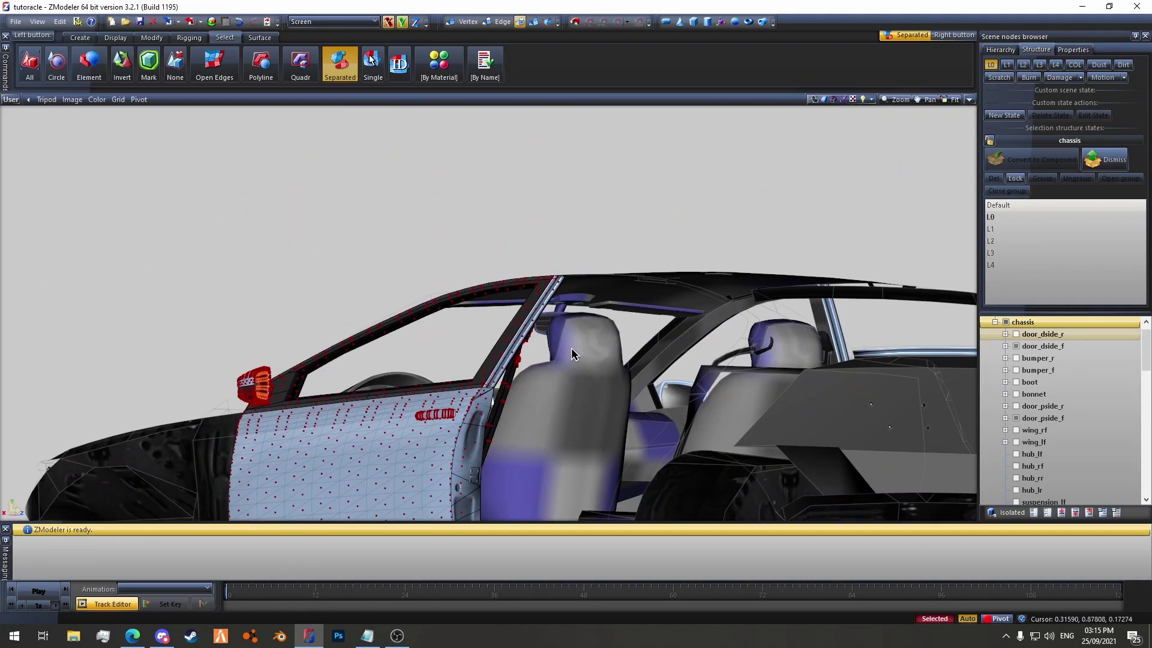
- Select the glass polygons of the interior rear-view mirror with Separated selection and return to object level
middle_click_drag(571, 348, 300, 312, "alt")
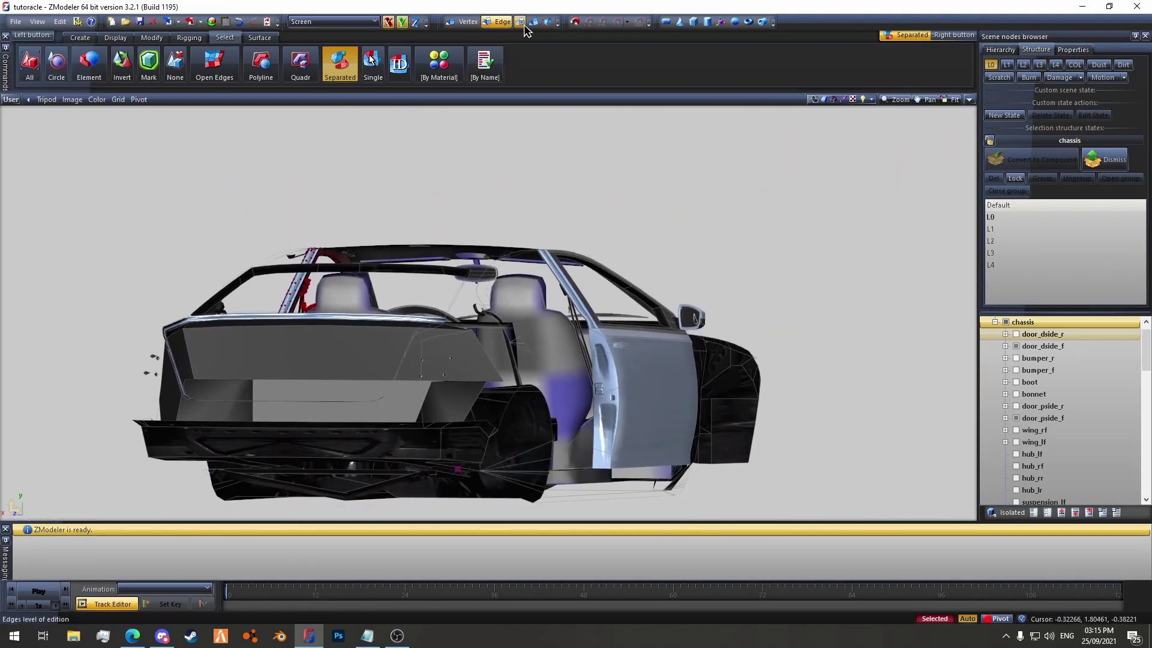
left_click(522, 24)
middle_click_drag(572, 100, 642, 267)
scroll(508, 276, "up", 10)
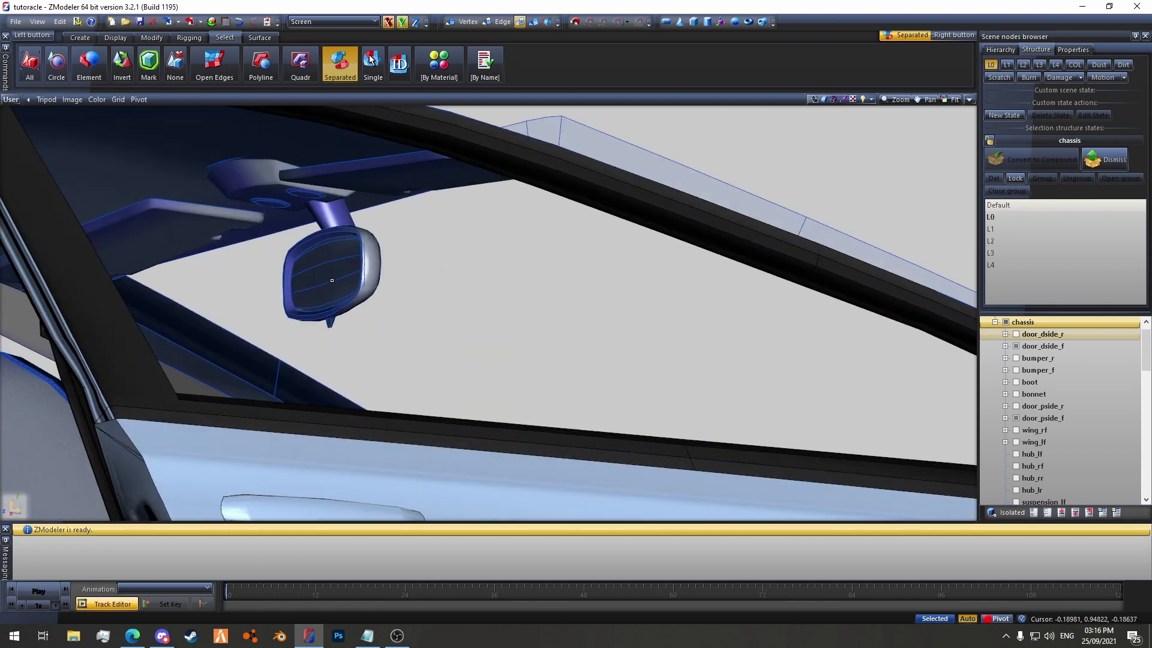
left_click(332, 280)
scroll(330, 258, "up", 6)
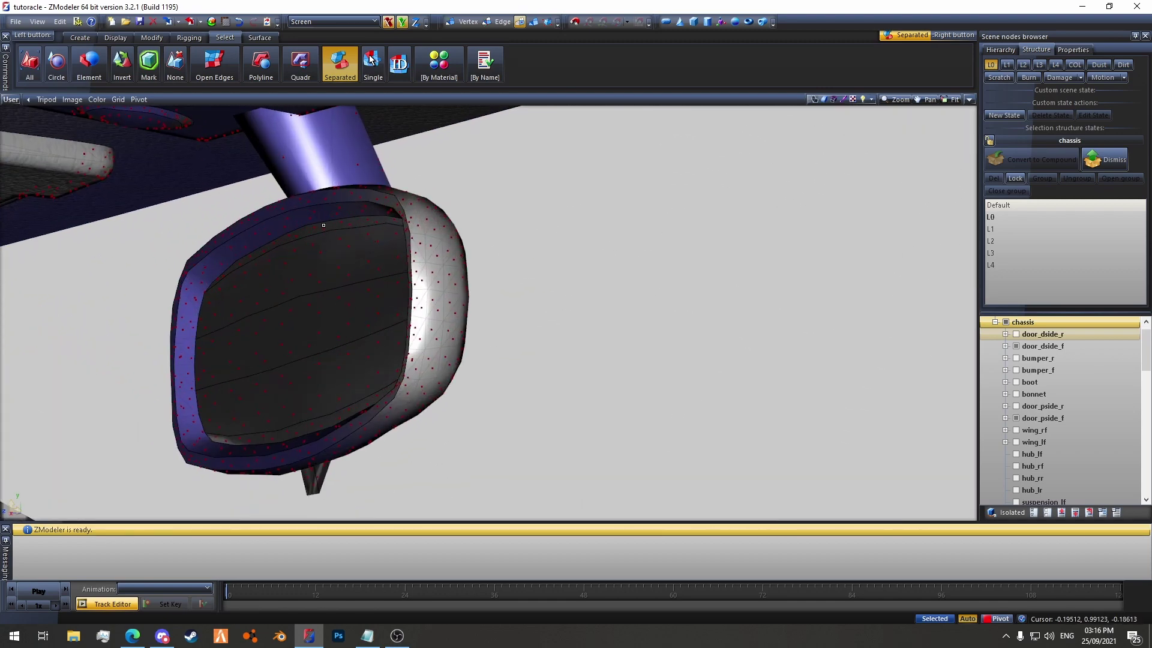
scroll(335, 282, "down", 10)
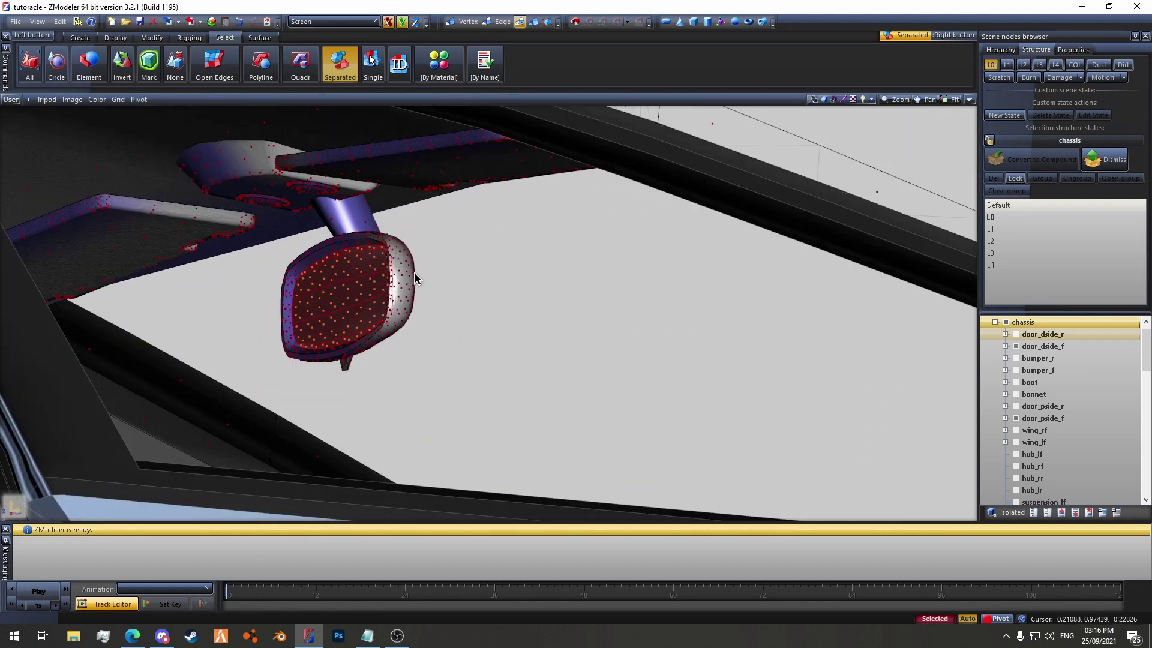
left_click(533, 24)
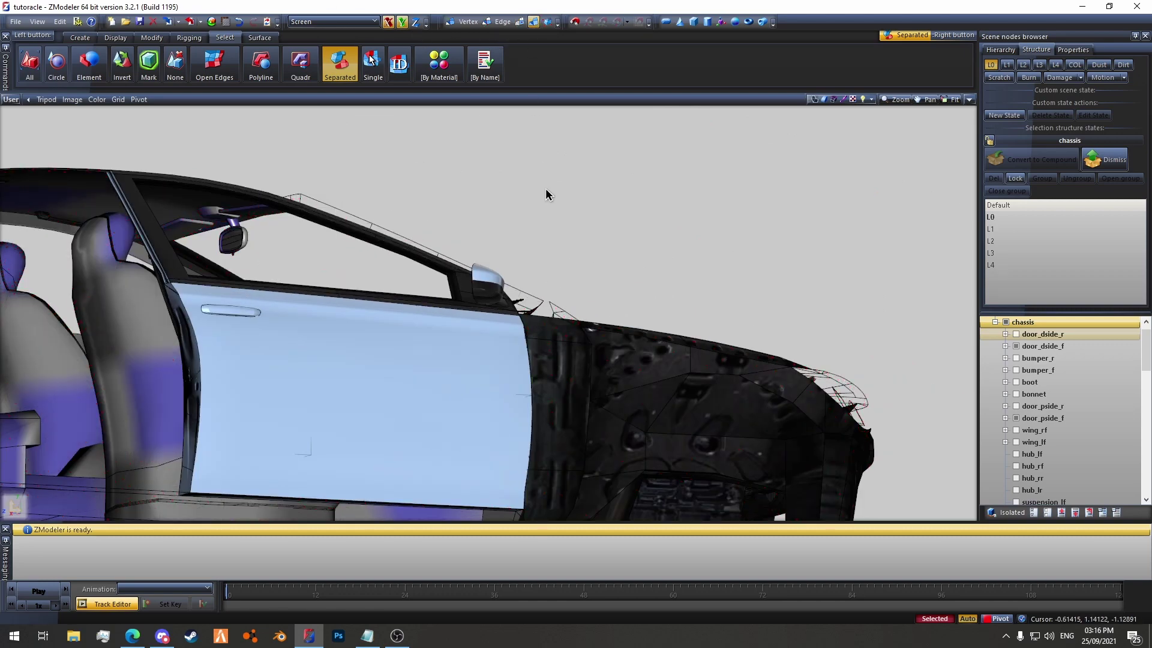
- Select the glass polygons of the right door mirror with Separated selection and return to object level
middle_click_drag(546, 188, 602, 199)
scroll(666, 309, "up", 5)
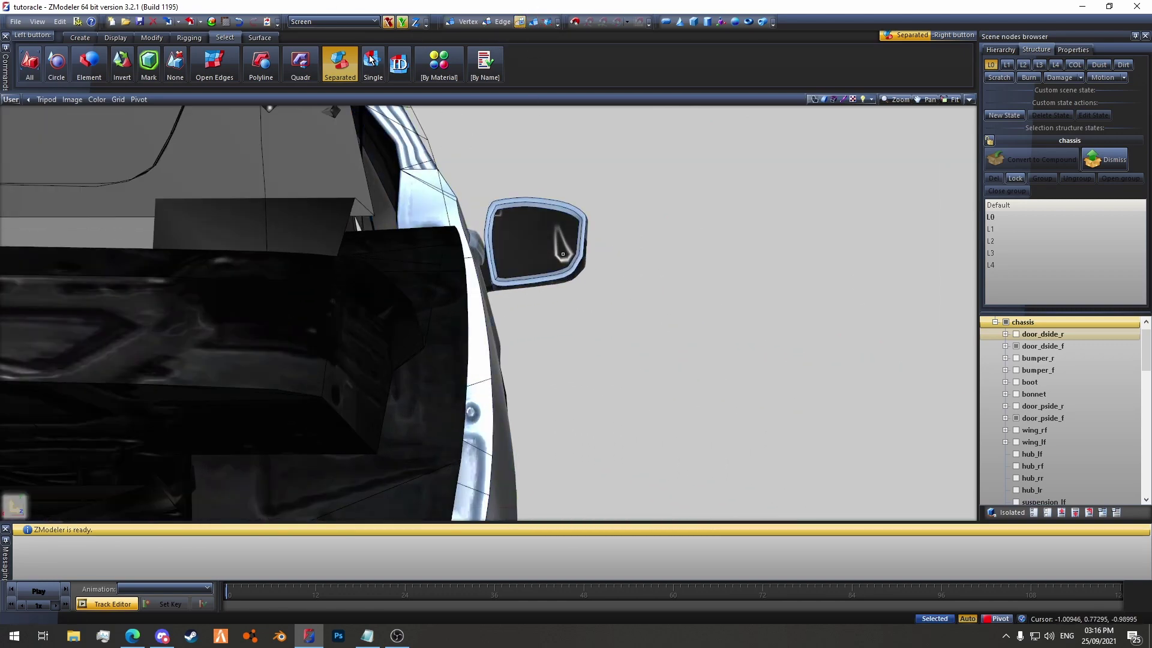
left_click(563, 254)
scroll(531, 240, "up", 3)
right_click(532, 235)
scroll(636, 214, "down", 4)
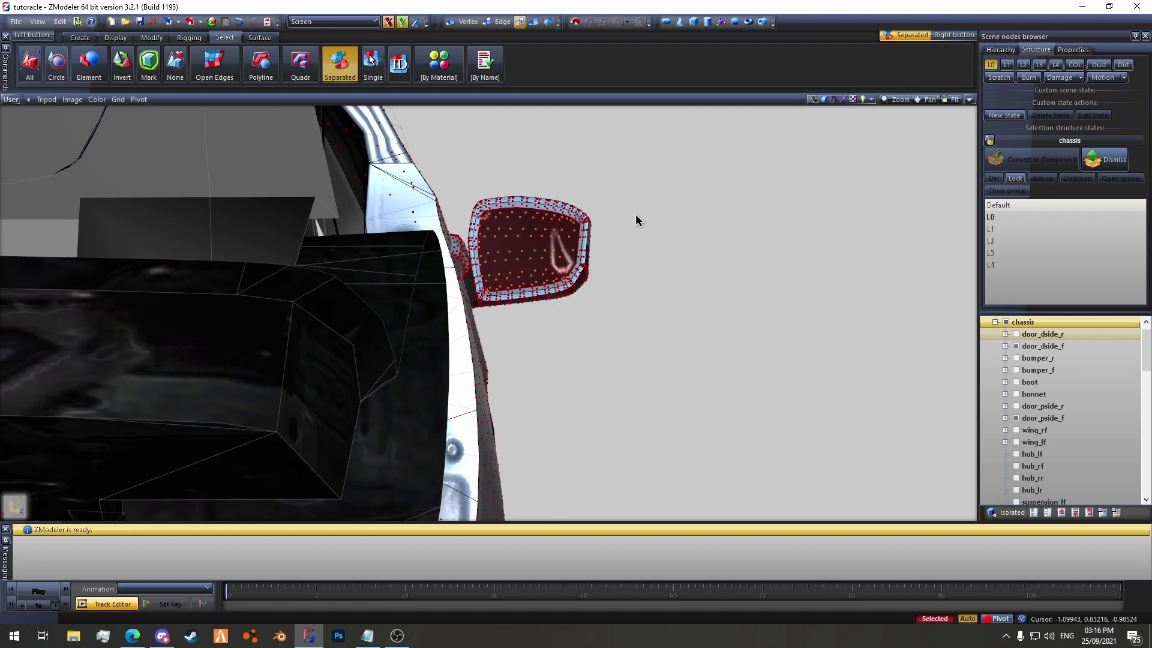
middle_click_drag(636, 214, 613, 210)
scroll(613, 210, "down", 2)
left_click(533, 21)
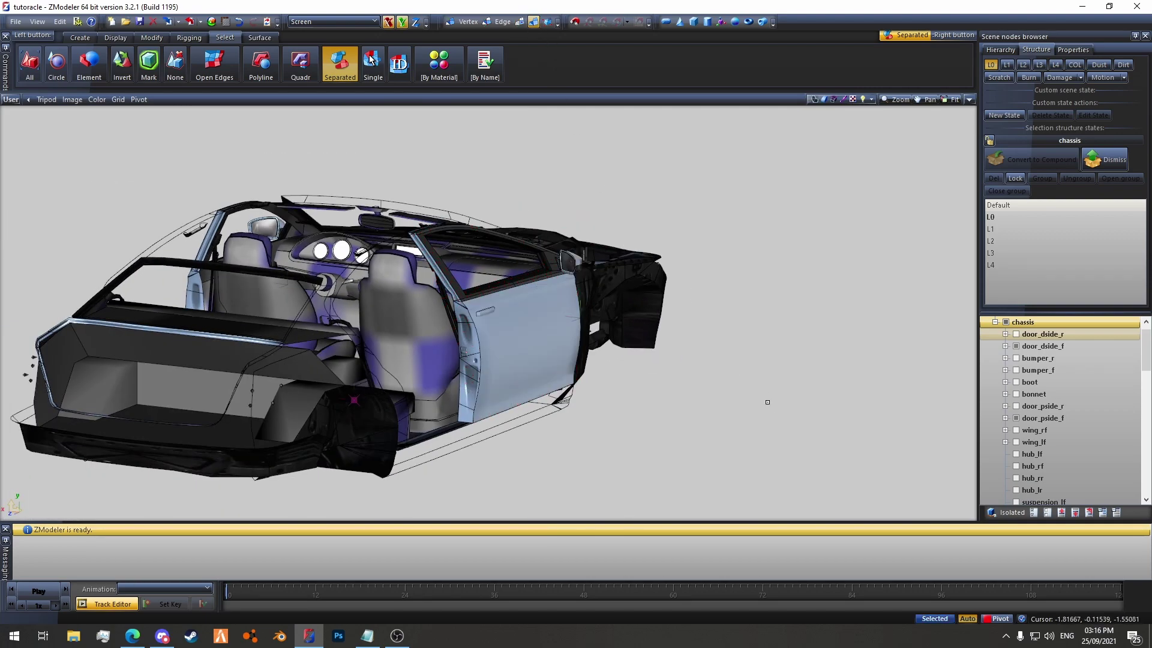
- Mark the chassis and front doors as selected and apply Edit UV to the mirror glass polygons, keeping the old mapping on channel 1
right_click(562, 133)
left_click(520, 22)
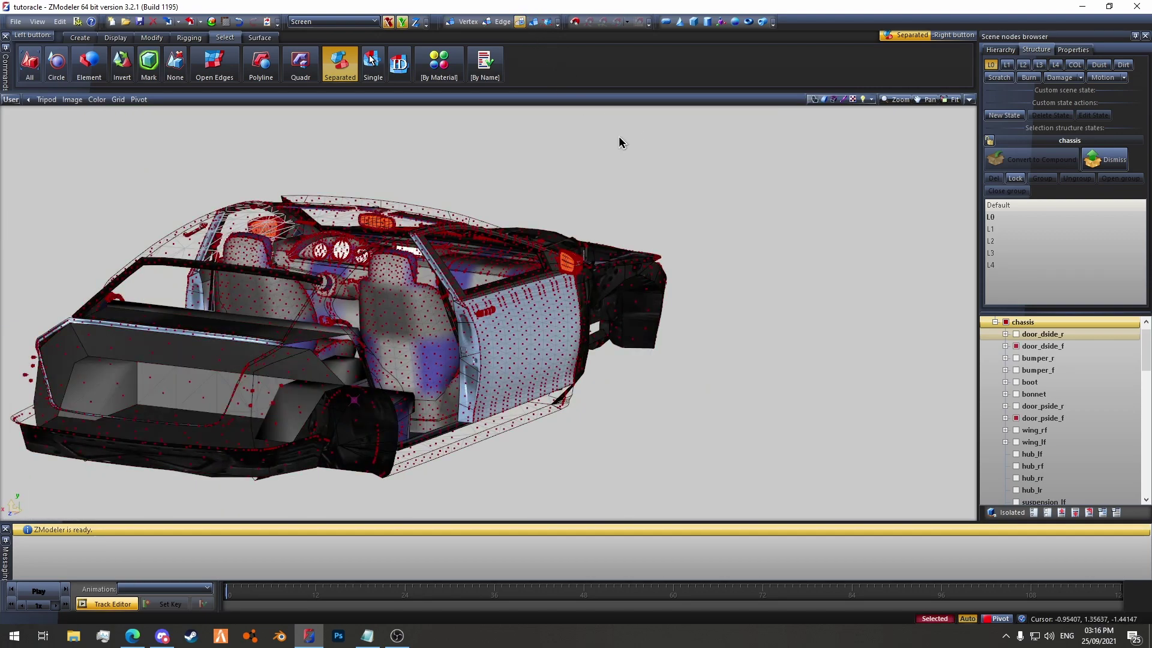
middle_click_drag(618, 136, 637, 153)
left_click(259, 38)
left_click(107, 70)
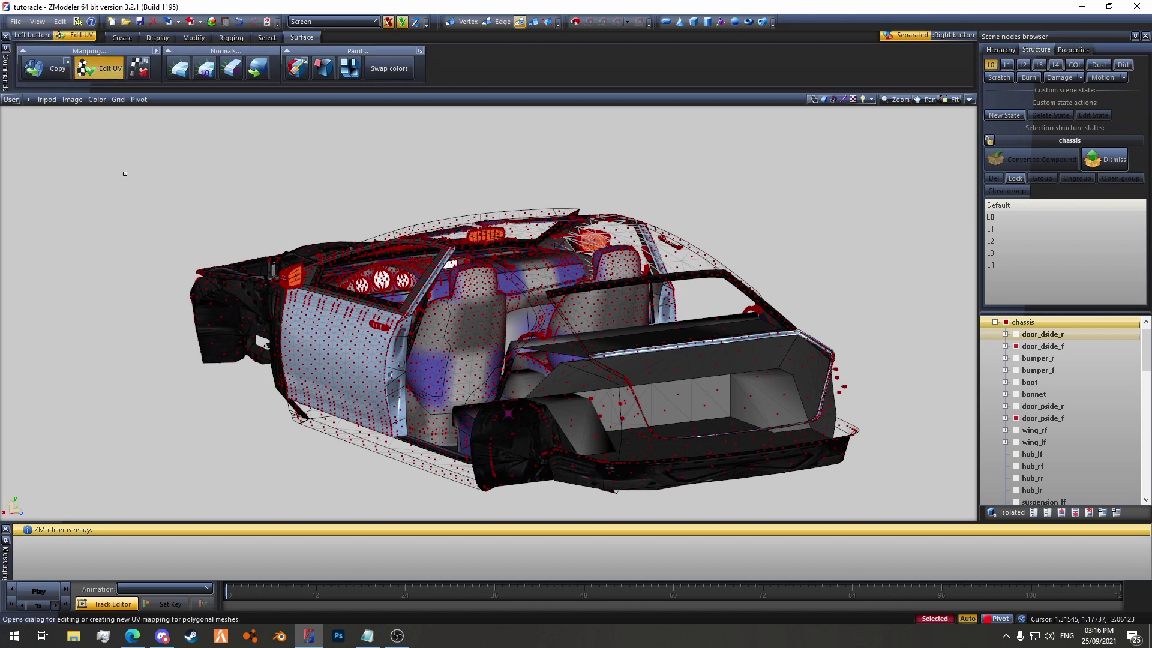
left_click(124, 201)
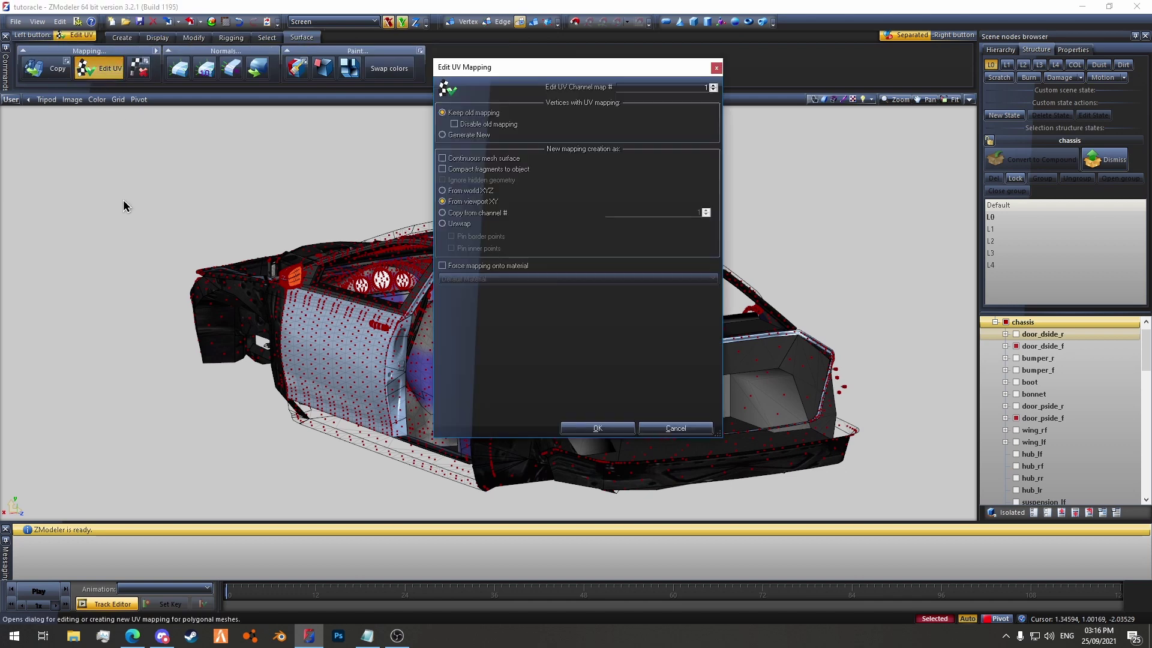
left_click(595, 426)
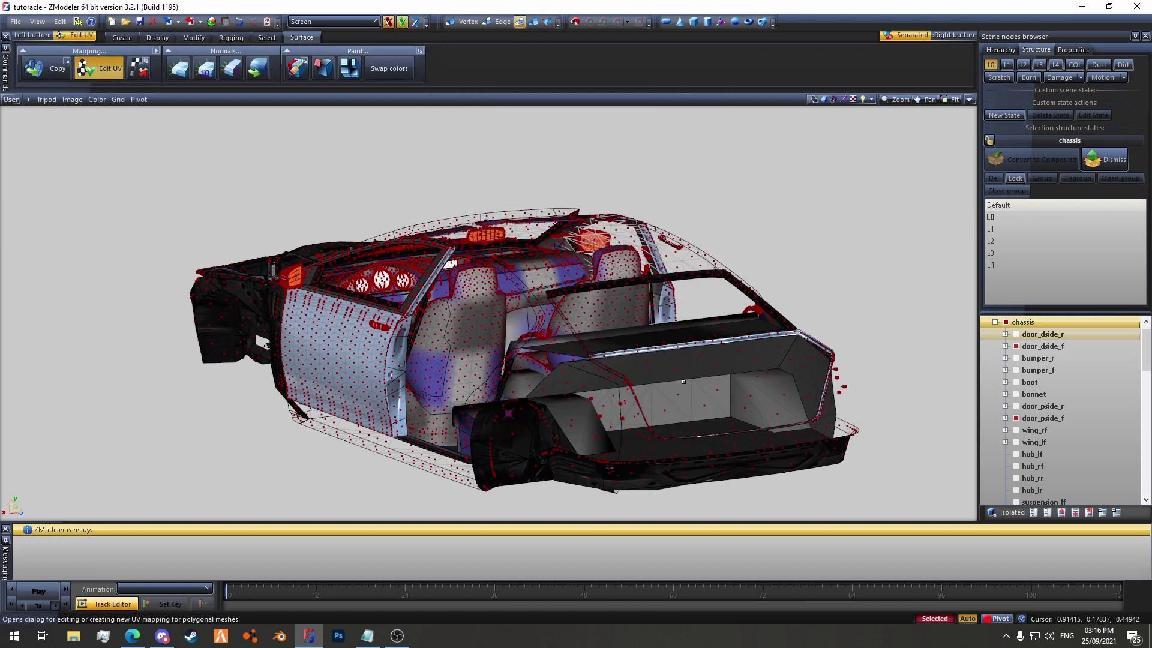
- Return to object level, restore the multi-viewport layout and turn the Left viewport into the UV Mapper
left_click(533, 21)
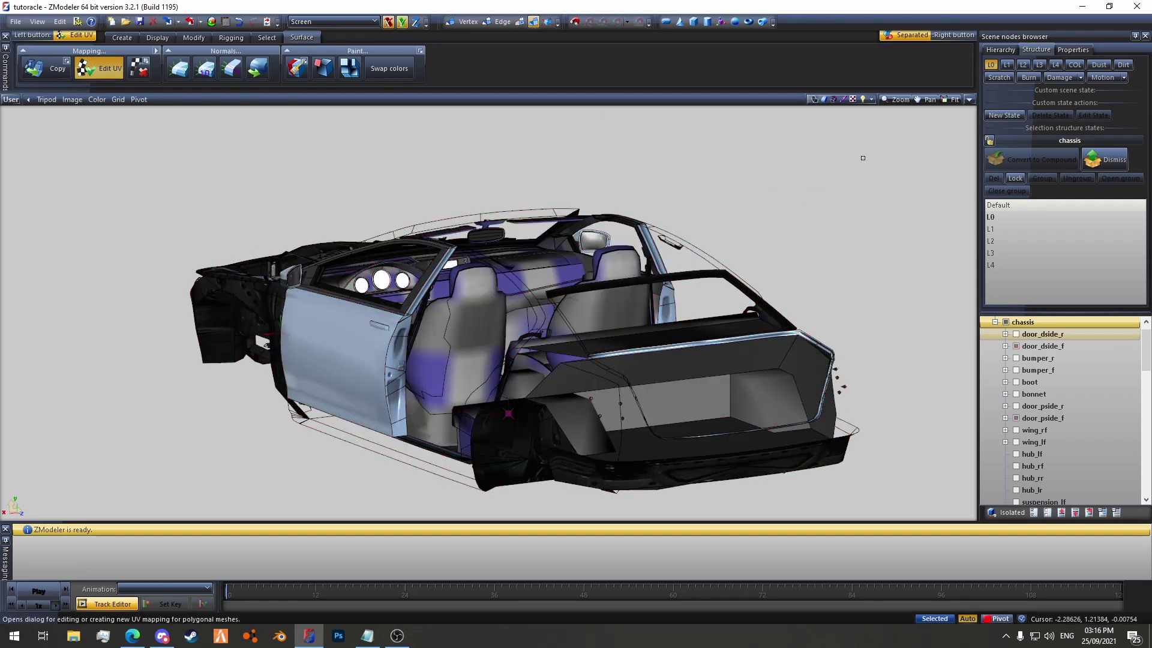
left_click(969, 100)
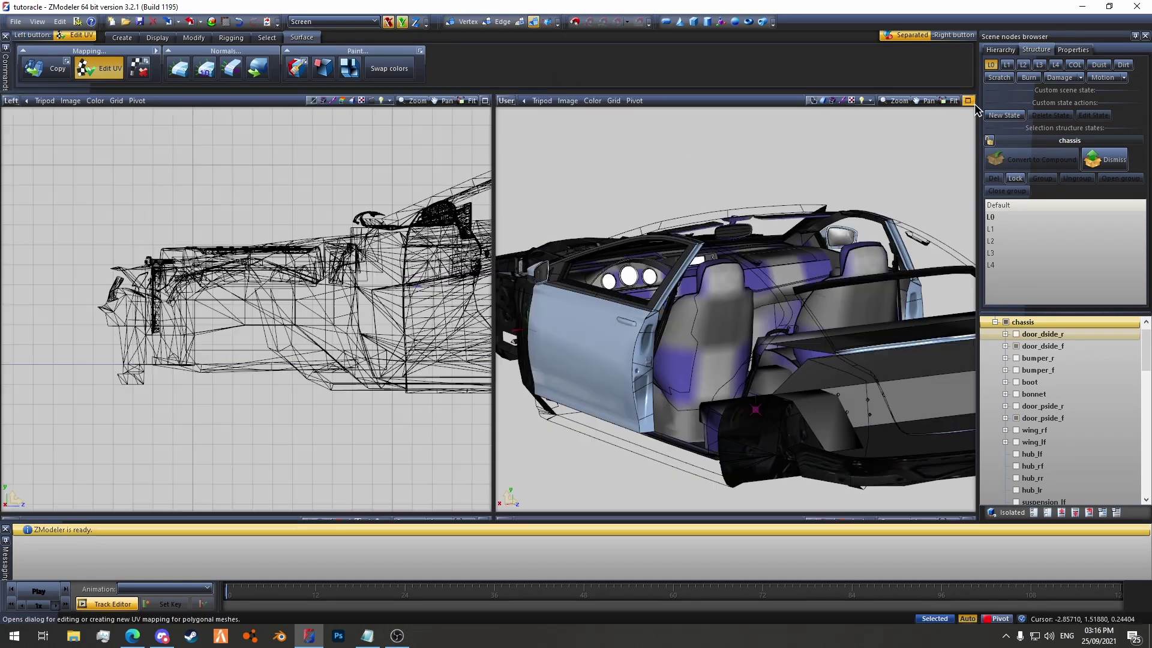
left_click(12, 101)
left_click(36, 235)
- Display the generic vehicle material's first texture in the UV Mapper and examine where the mirror glass mapping lies
left_click(28, 506)
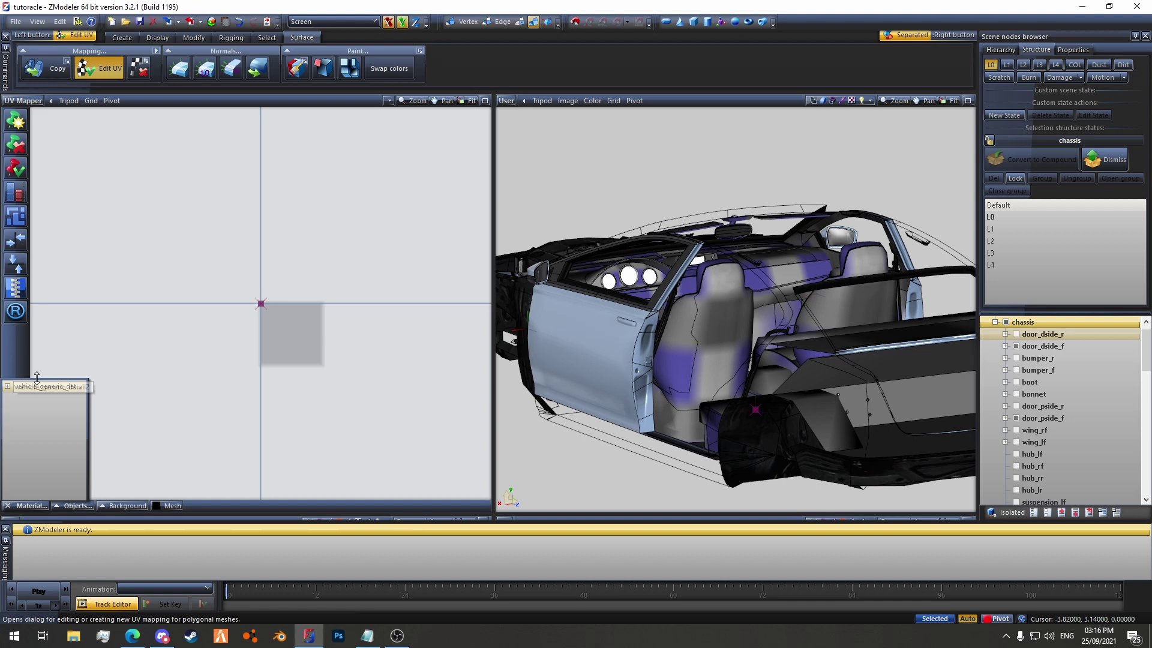
left_click(37, 387)
scroll(272, 271, "up", 5)
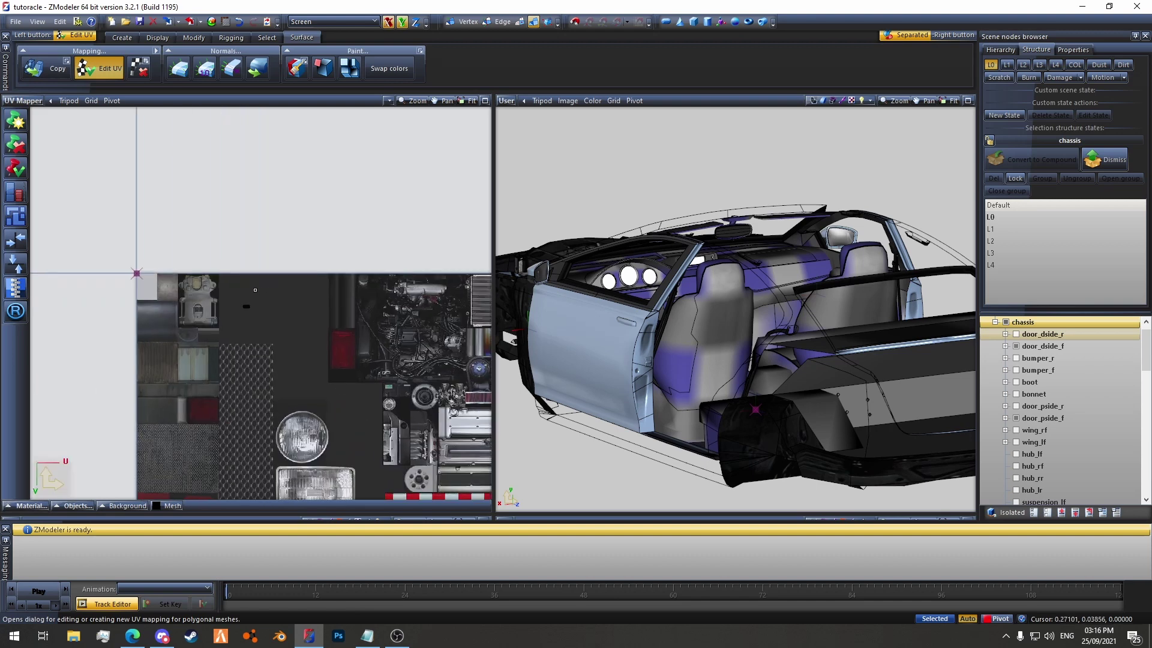
scroll(192, 259, "down", 2)
middle_click_drag(192, 264, 147, 208)
right_click(147, 208)
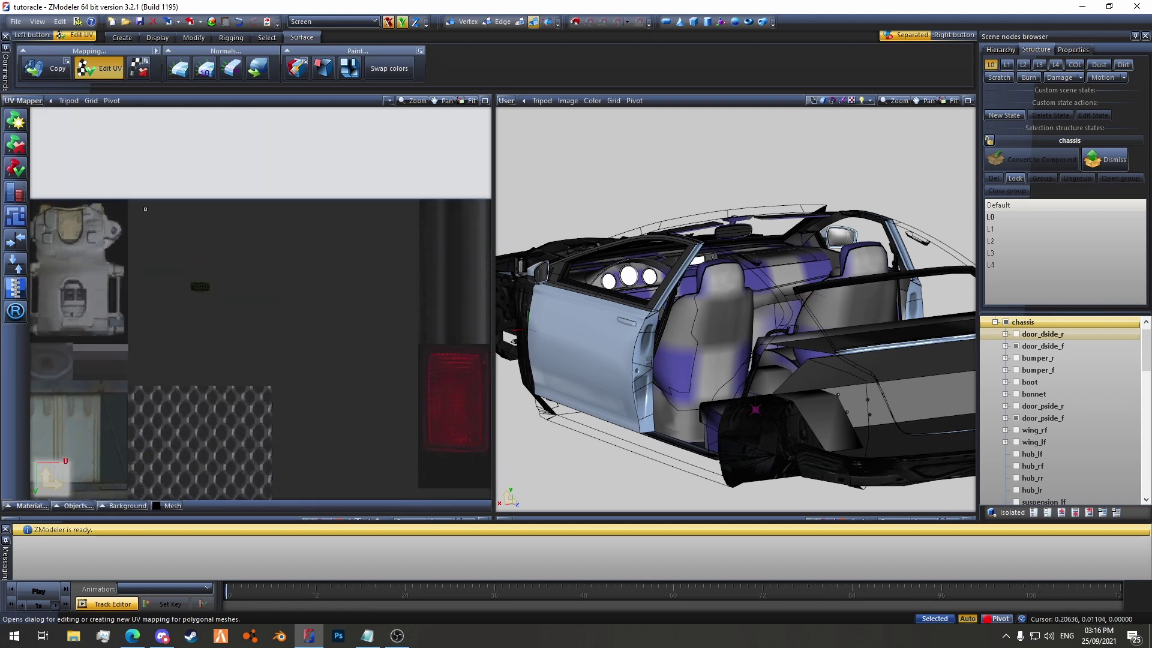
right_click_drag(144, 207, 264, 345)
right_click_drag(331, 372, 128, 186)
right_click_drag(207, 123, 273, 183)
- Switch the UV Mapper background to the generic vehicle material's UV#2 texture and examine the mirror glass mapping against it
left_click(28, 506)
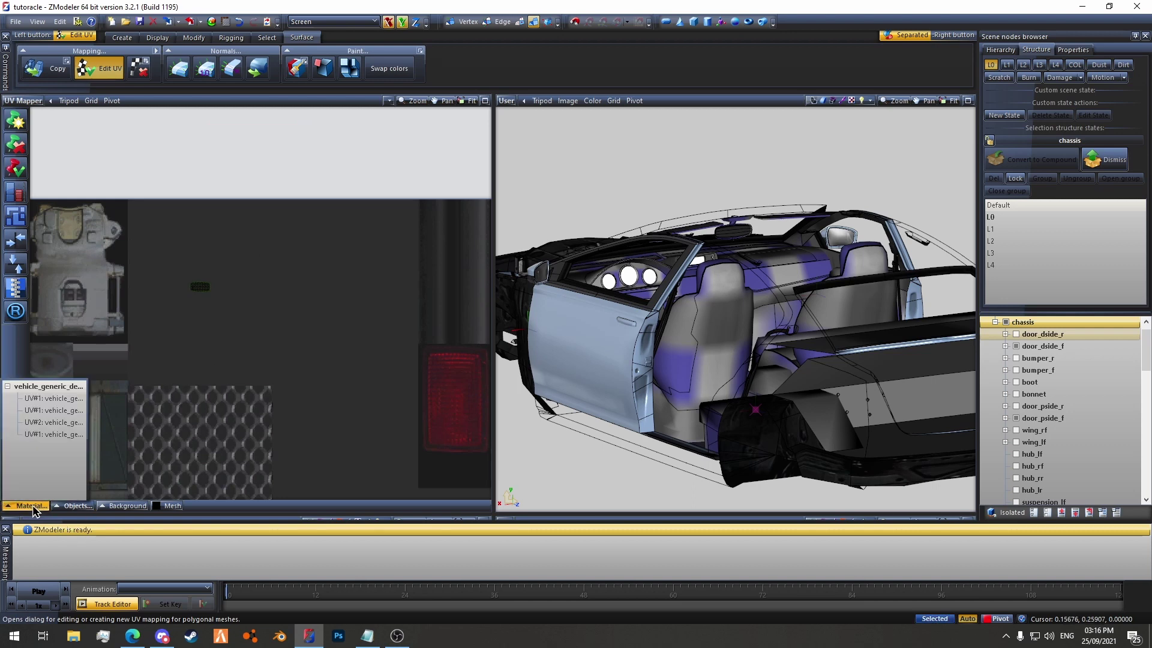
left_click(52, 424)
scroll(219, 293, "down", 2)
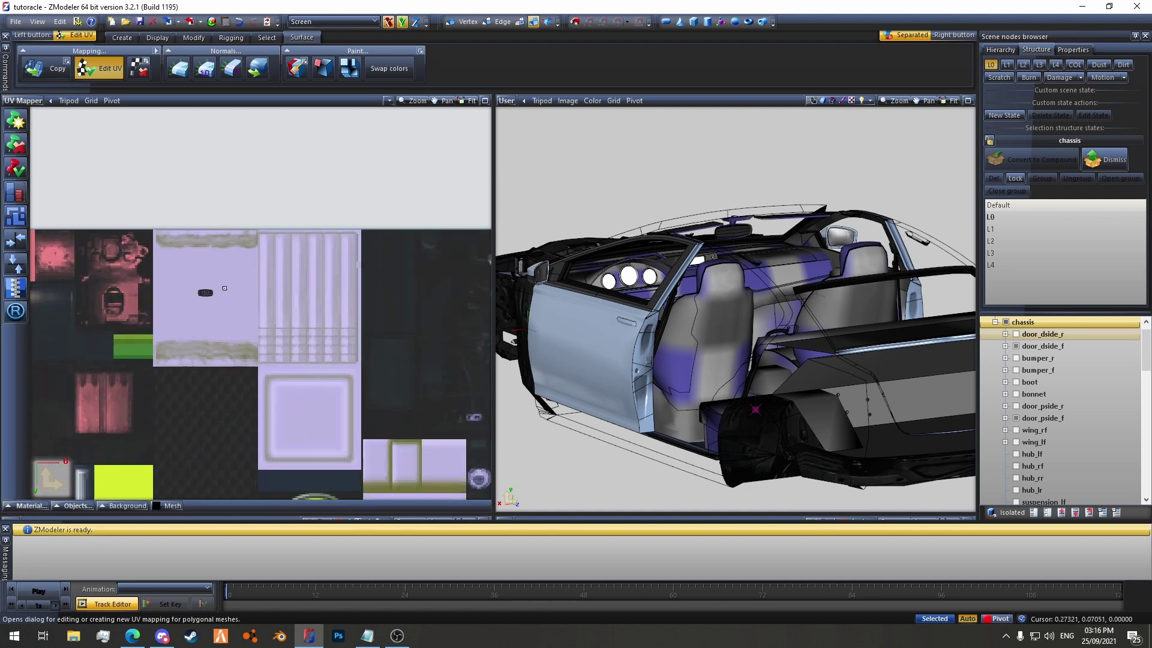
scroll(160, 278, "down", 5)
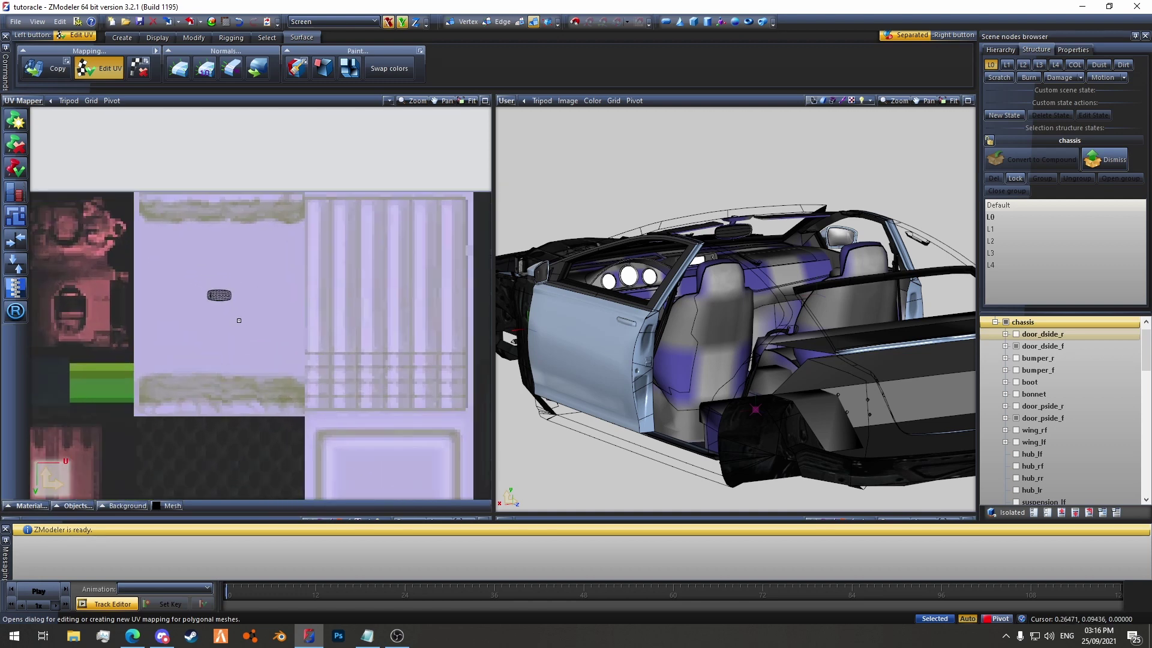
scroll(215, 254, "up", 3)
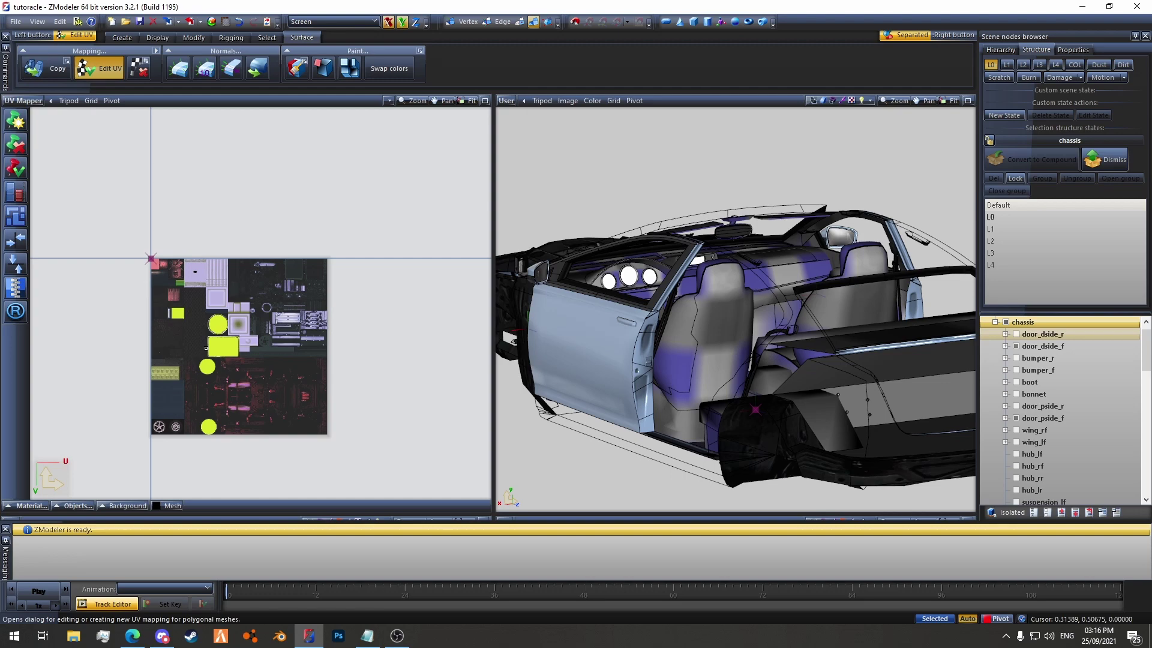
scroll(215, 254, "up", 2)
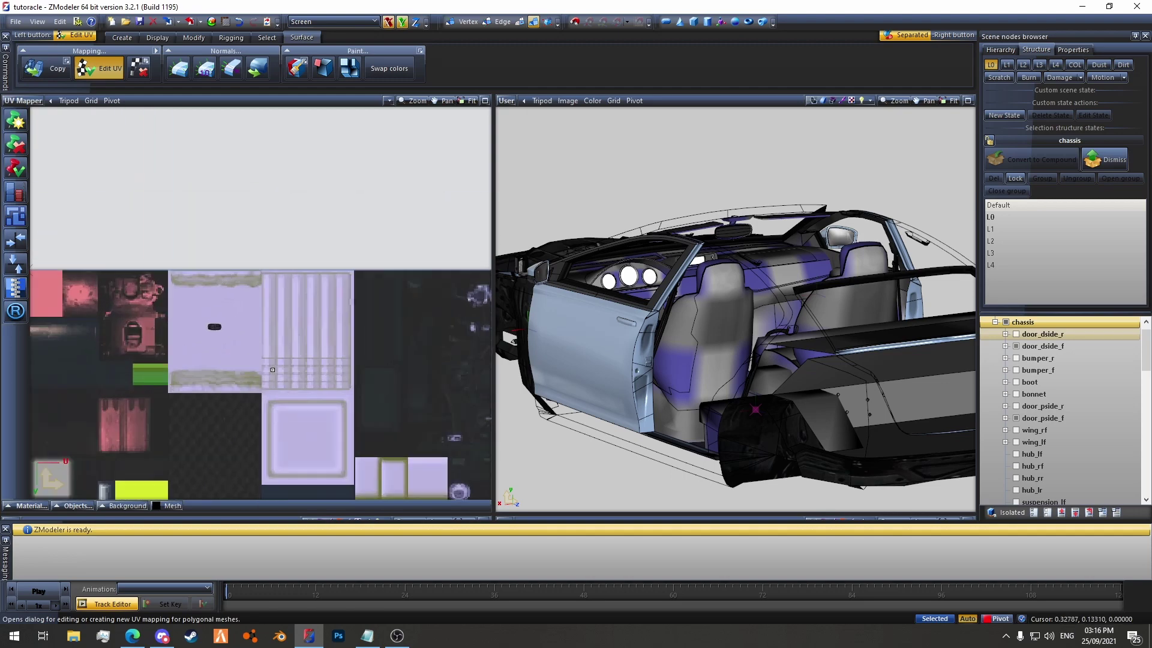
scroll(667, 478, "down", 3)
- Maximize the User viewport, end Edit UV, and hide every object except door_dside_f
middle_click_drag(667, 478, 726, 216)
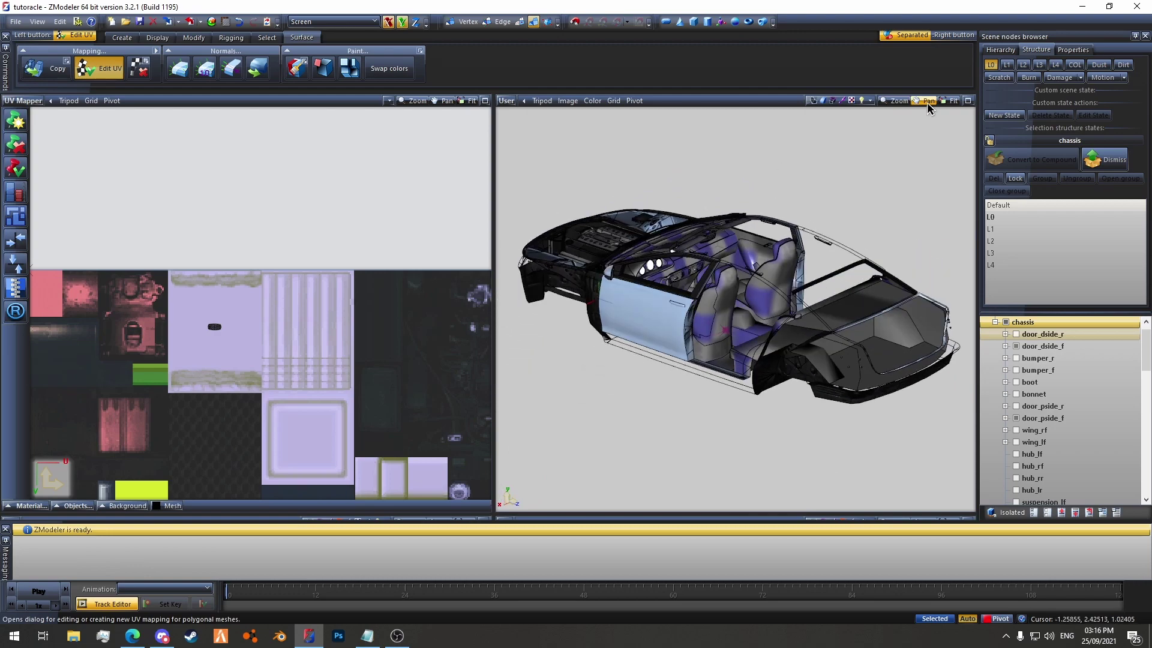
left_click(968, 100)
middle_click_drag(702, 175, 455, 203)
left_click(101, 68)
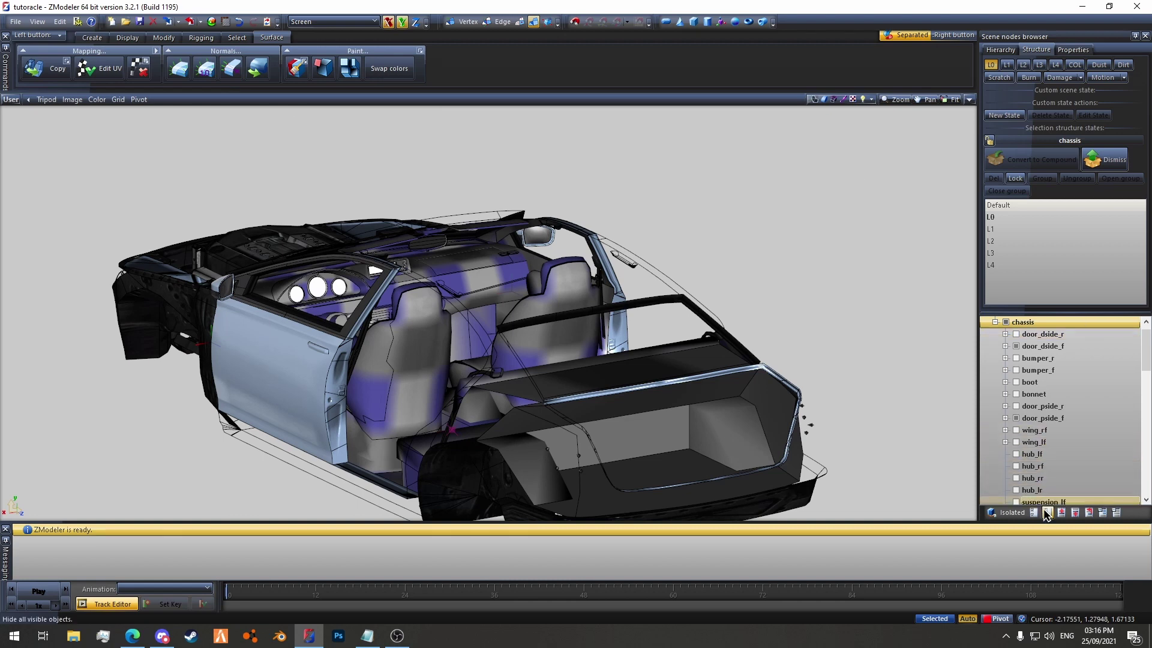
left_click(1015, 347)
middle_click_drag(495, 338, 234, 288)
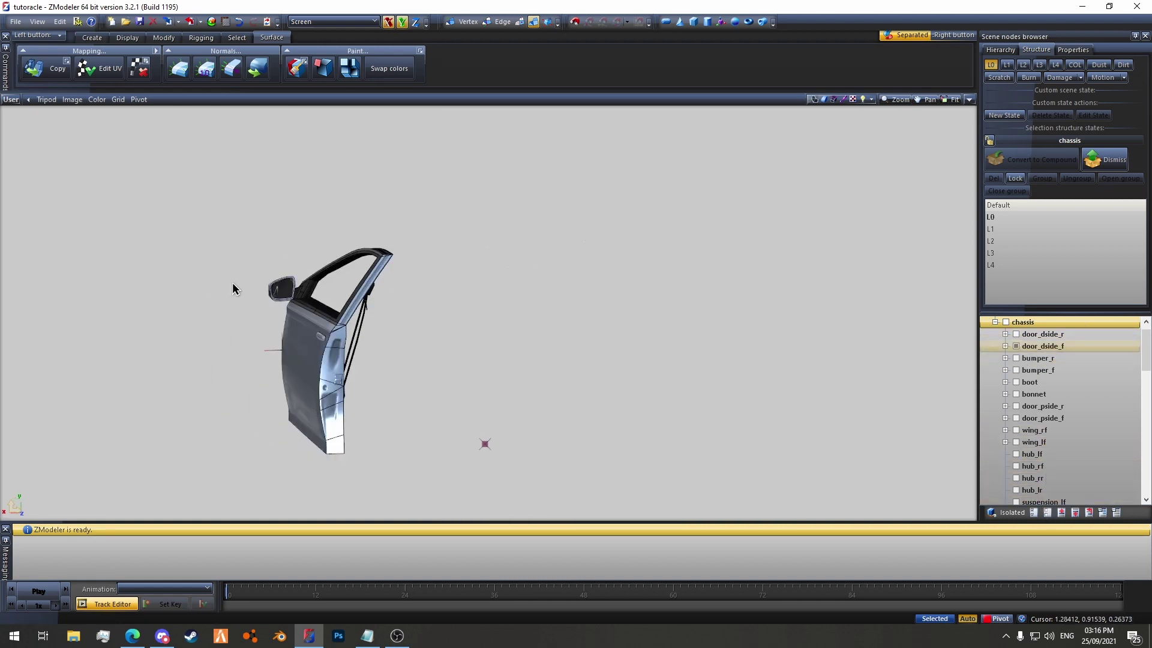
- Select the mirror glass polygons on door_dside_f with Separated selection and switch to vertex level to display their normals
scroll(234, 288, "up", 8)
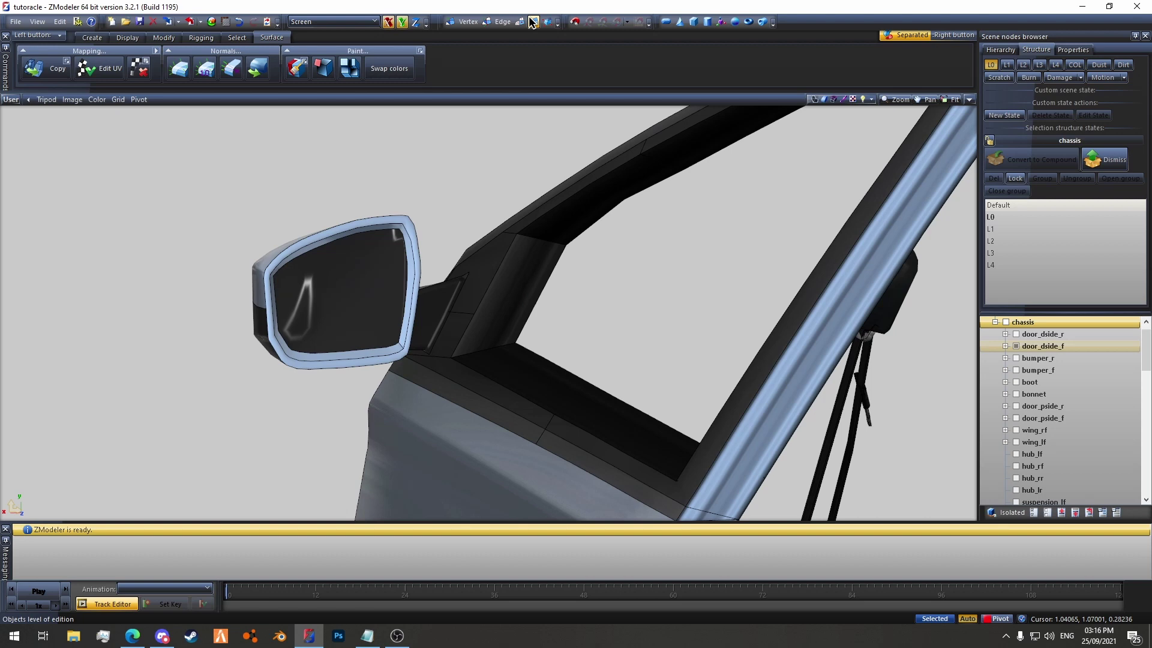
left_click(401, 265)
scroll(389, 268, "up", 5)
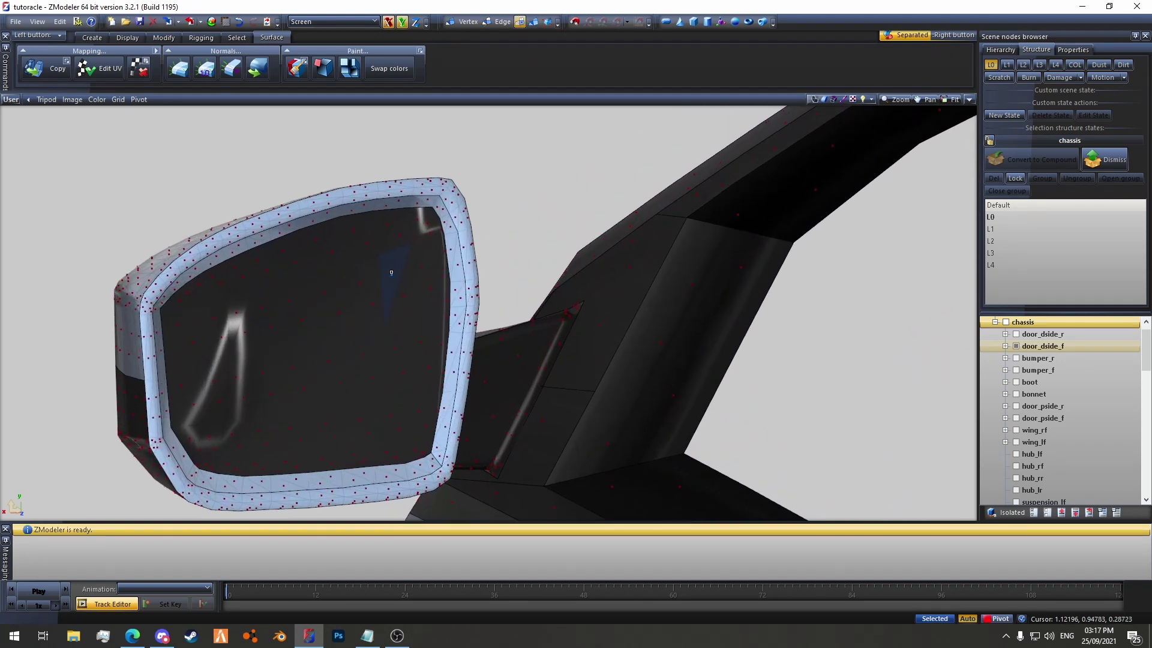
scroll(378, 272, "down", 6)
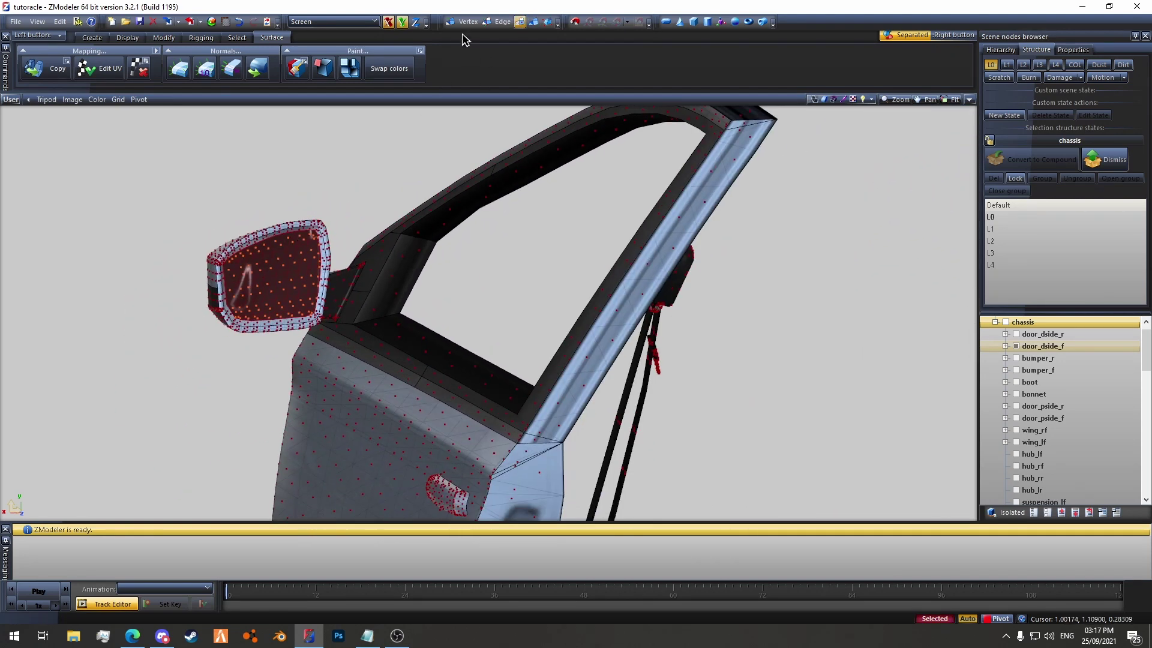
left_click(462, 22)
scroll(372, 180, "down", 3)
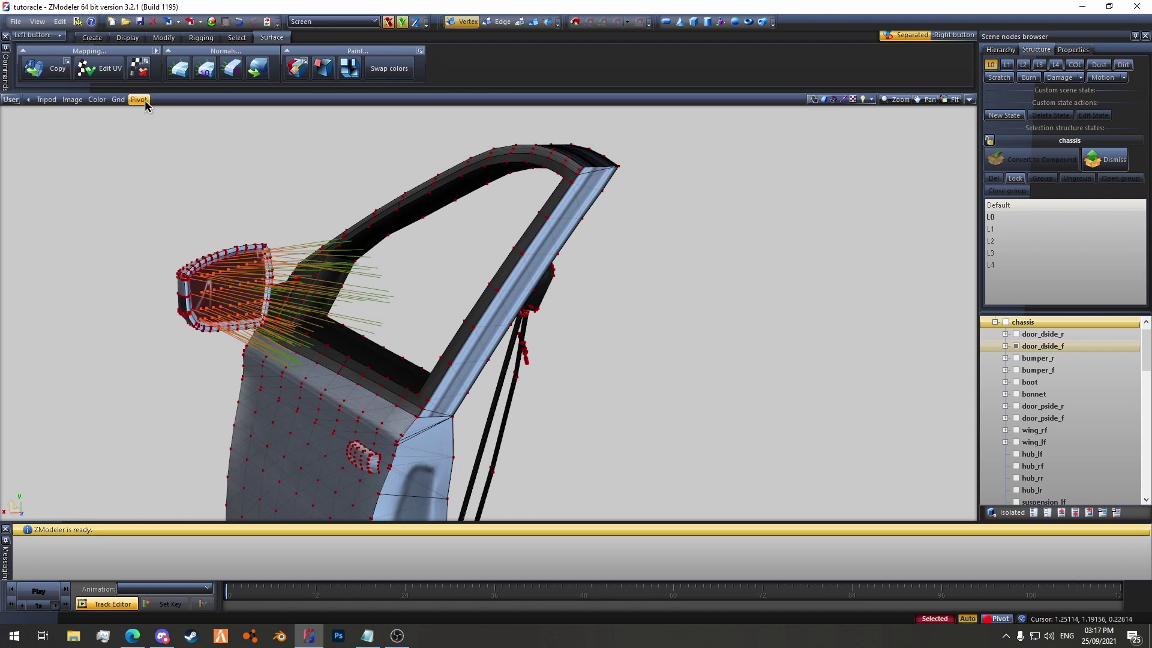
- Restore the multi-viewport layout and change the UV Mapper viewport to the Left view, framed on the door mirror
left_click(143, 100)
left_click(184, 155)
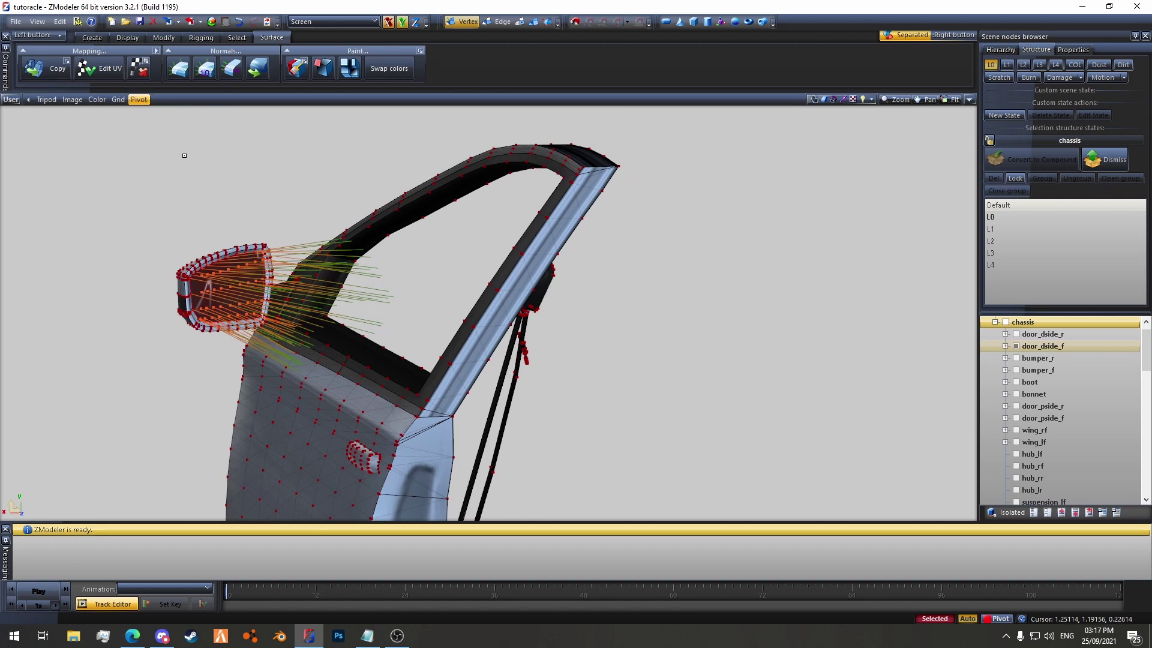
left_click(976, 101)
left_click(22, 101)
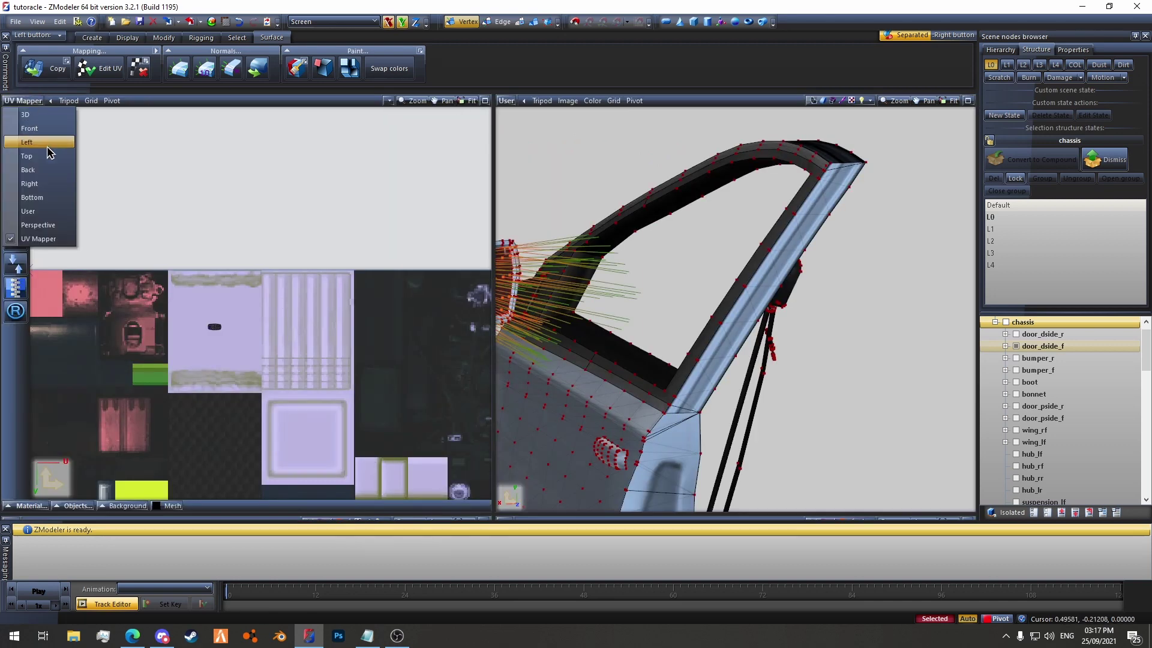
left_click(50, 152)
scroll(181, 291, "up", 10)
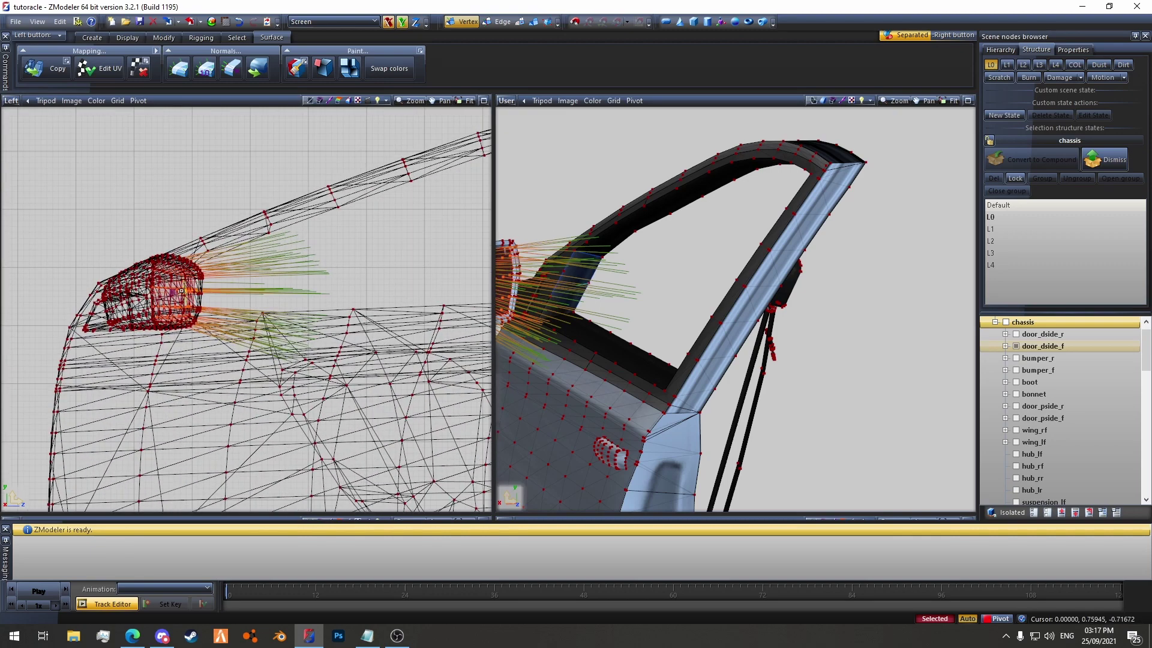
scroll(181, 290, "up", 2)
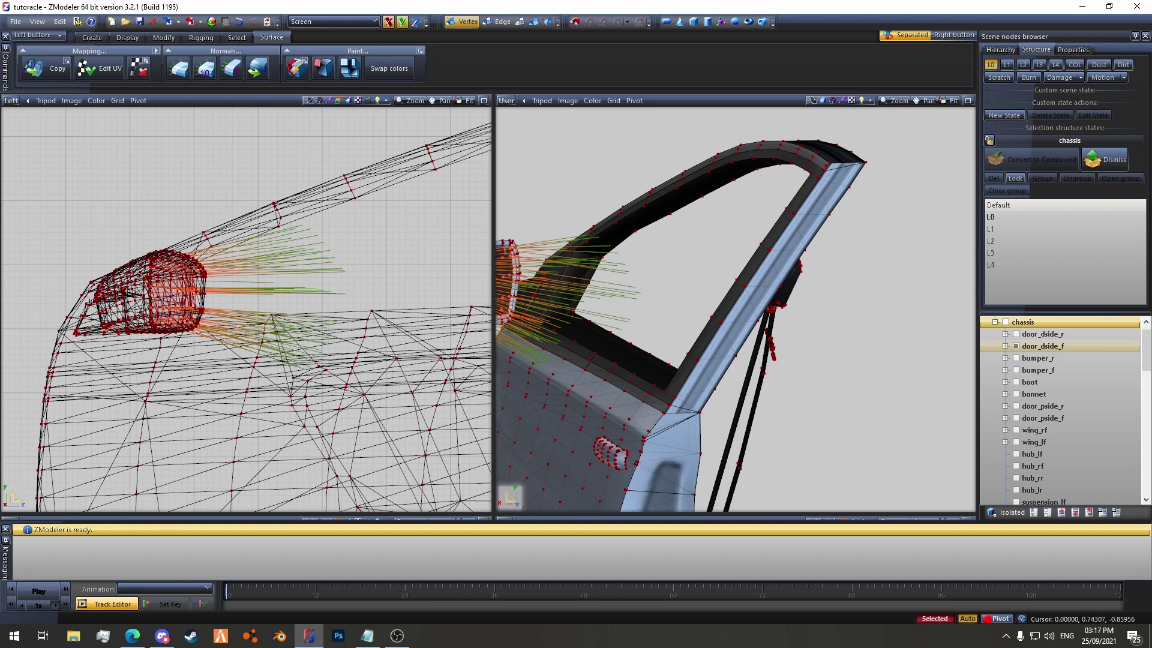
- Project the selected mirror glass normals in the Left viewport with the Normals Projection tool
left_click(233, 71)
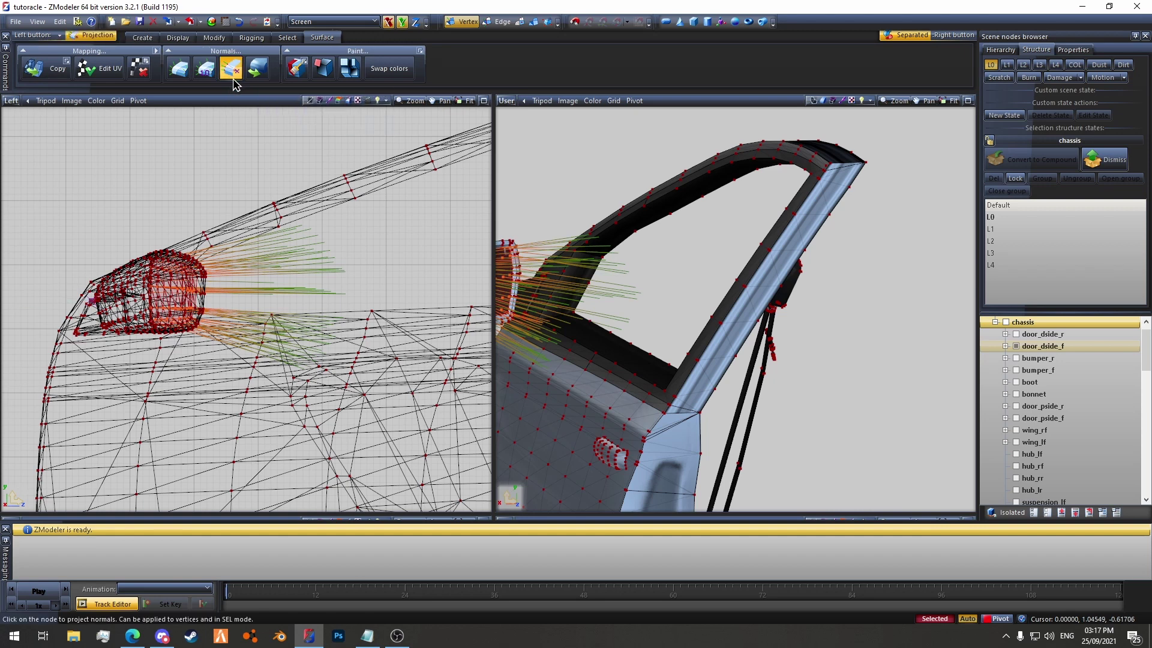
middle_click_drag(649, 293, 786, 278)
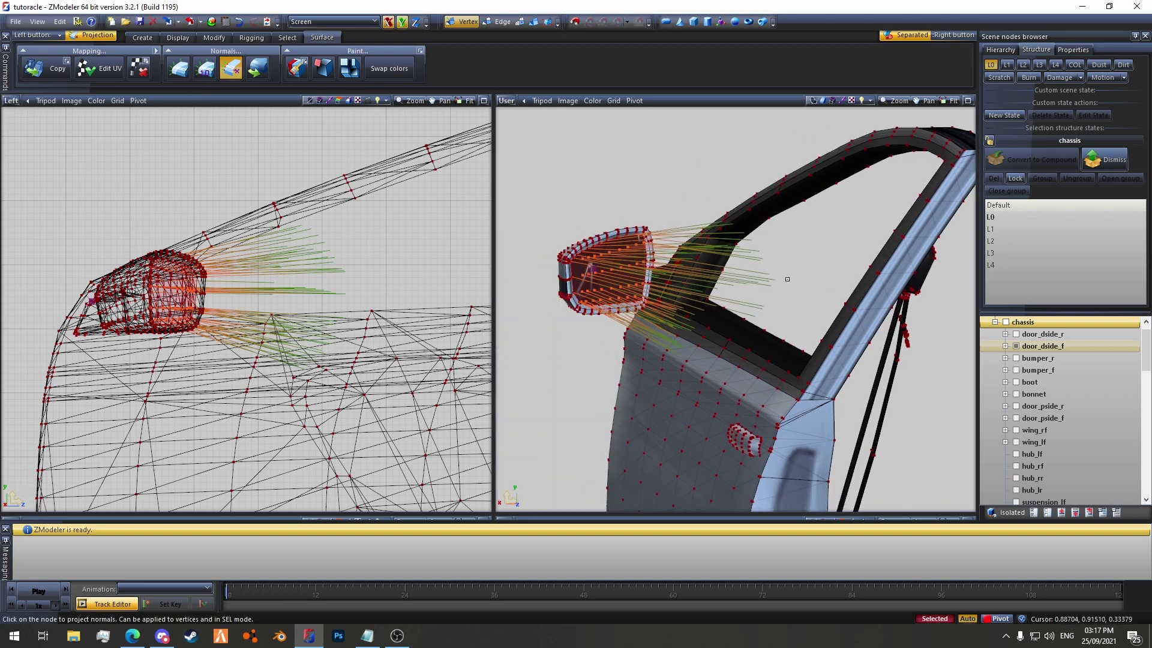
scroll(555, 279, "up", 4)
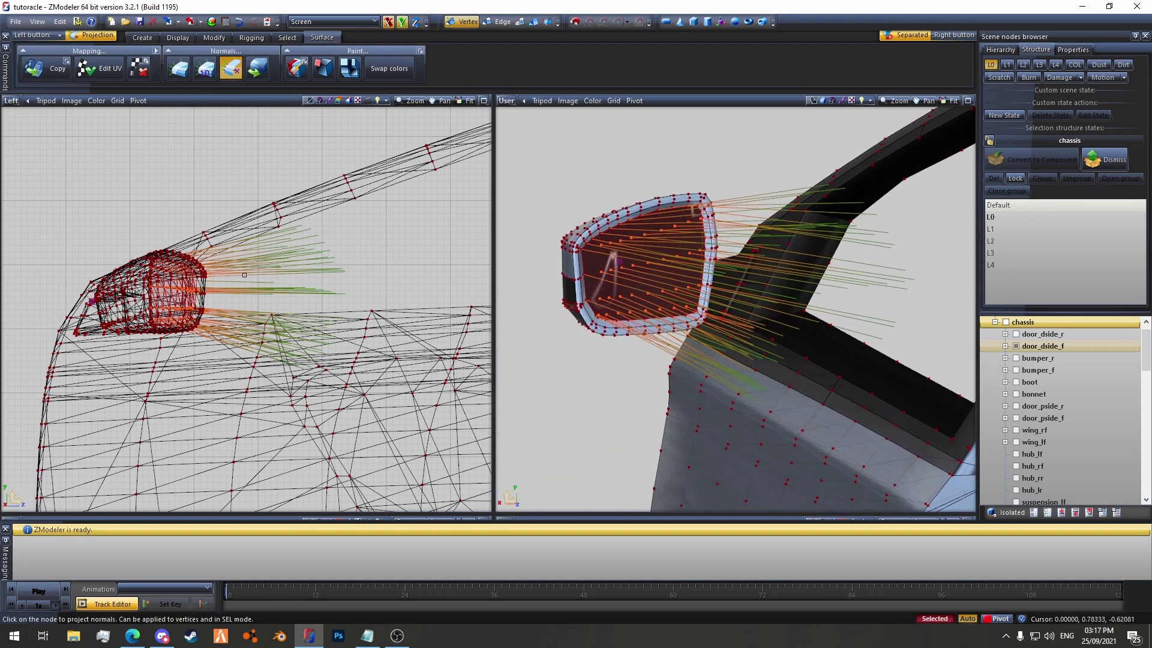
left_click(245, 275)
middle_click_drag(572, 346, 659, 294, "alt")
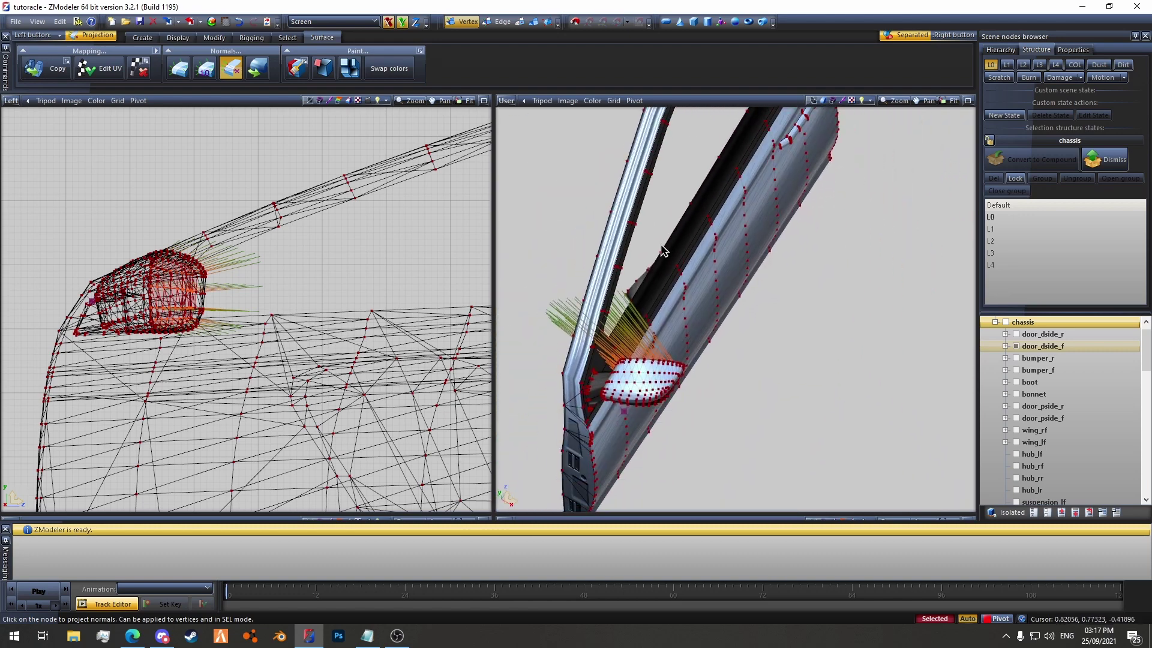
- Change the Left viewport to the Top view and project the mirror glass normals from a point just ahead of the door mirror
left_click(12, 101)
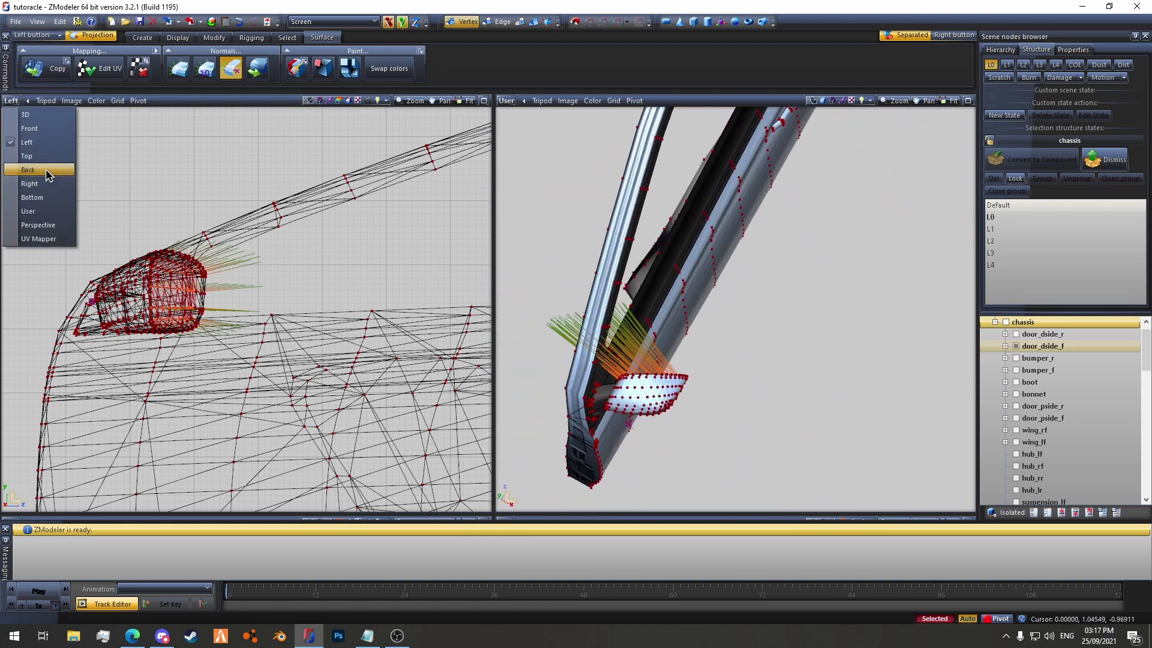
left_click(51, 170)
left_click(10, 102)
left_click(46, 158)
scroll(341, 432, "up", 10)
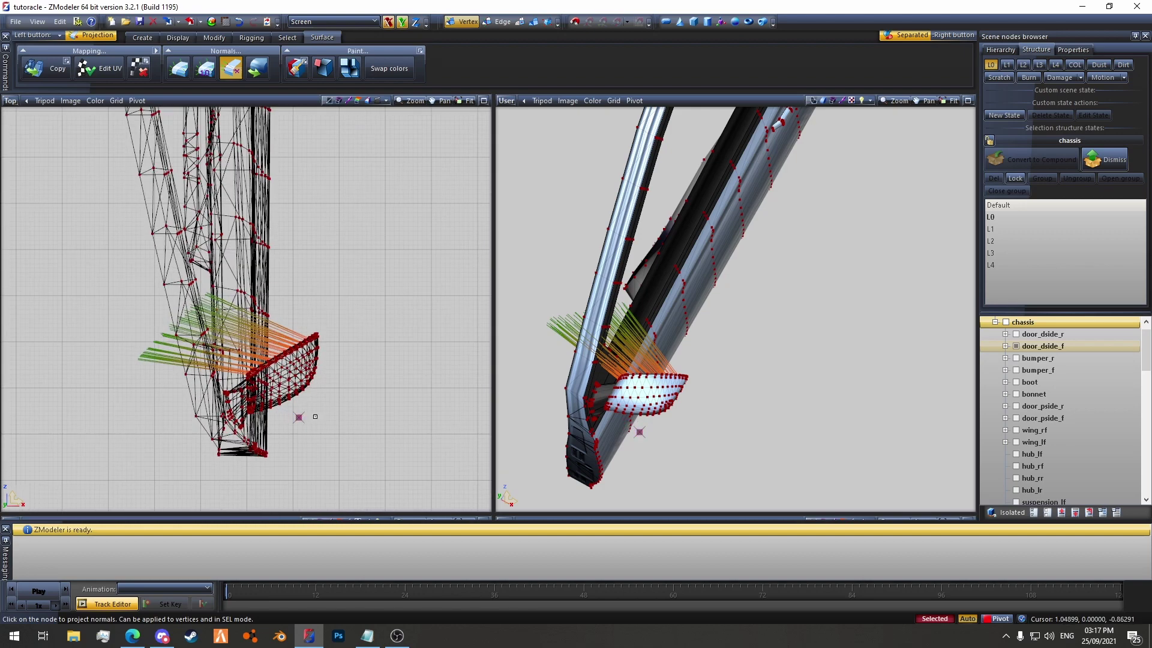
left_click(315, 416)
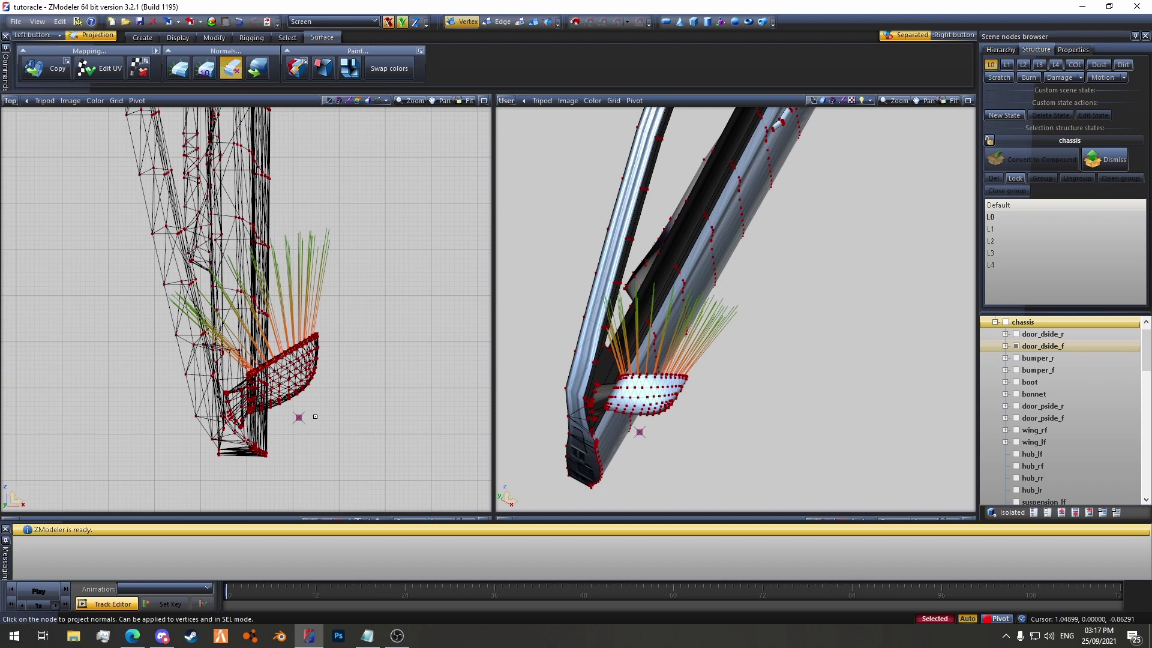
middle_click_drag(706, 472, 638, 440)
scroll(758, 252, "up", 3)
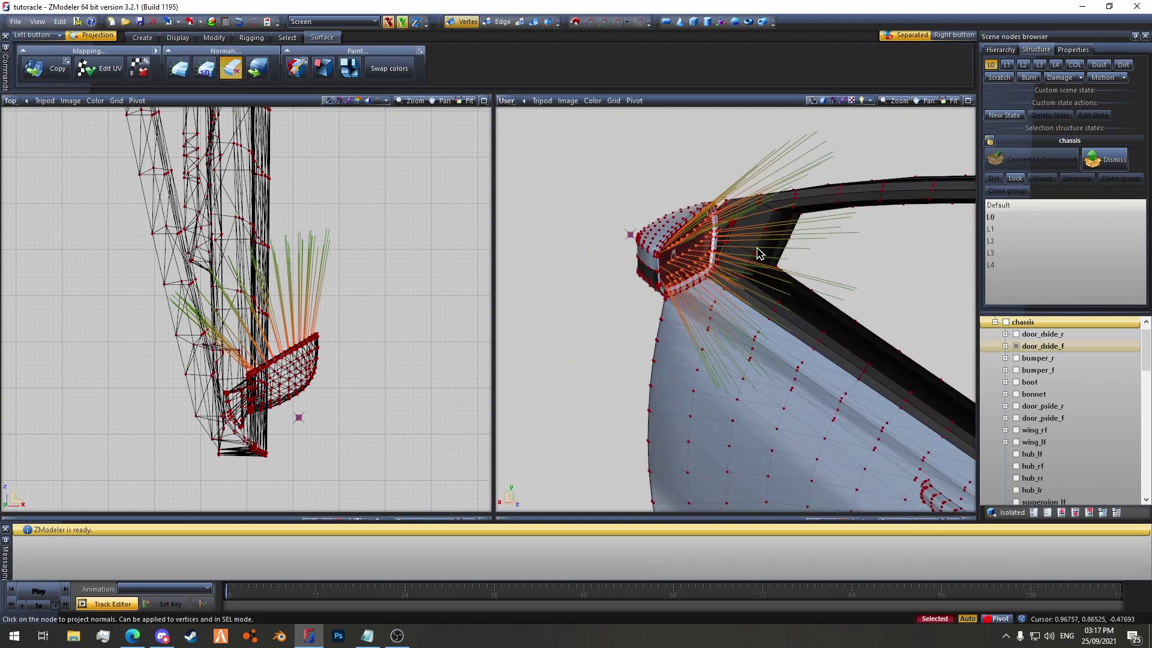
middle_click_drag(758, 252, 710, 247)
scroll(805, 280, "up", 2)
middle_click_drag(804, 280, 670, 369)
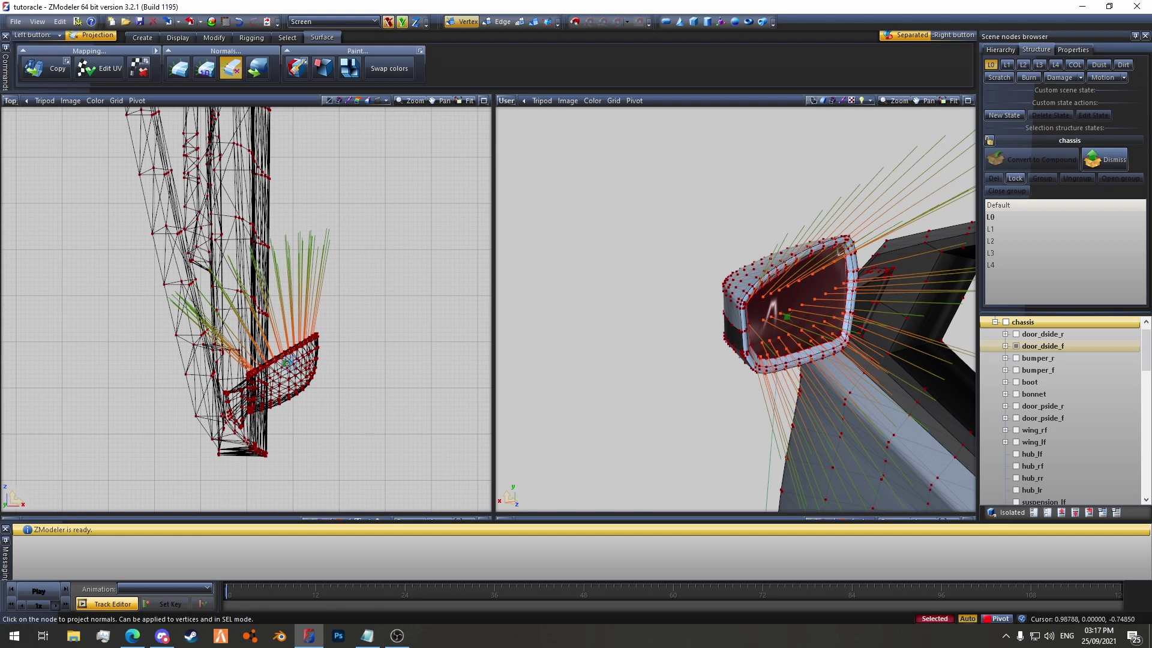
- Try projecting the mirror glass normals from a point beside the door mirror, then from one closer in front of it
left_click(349, 392)
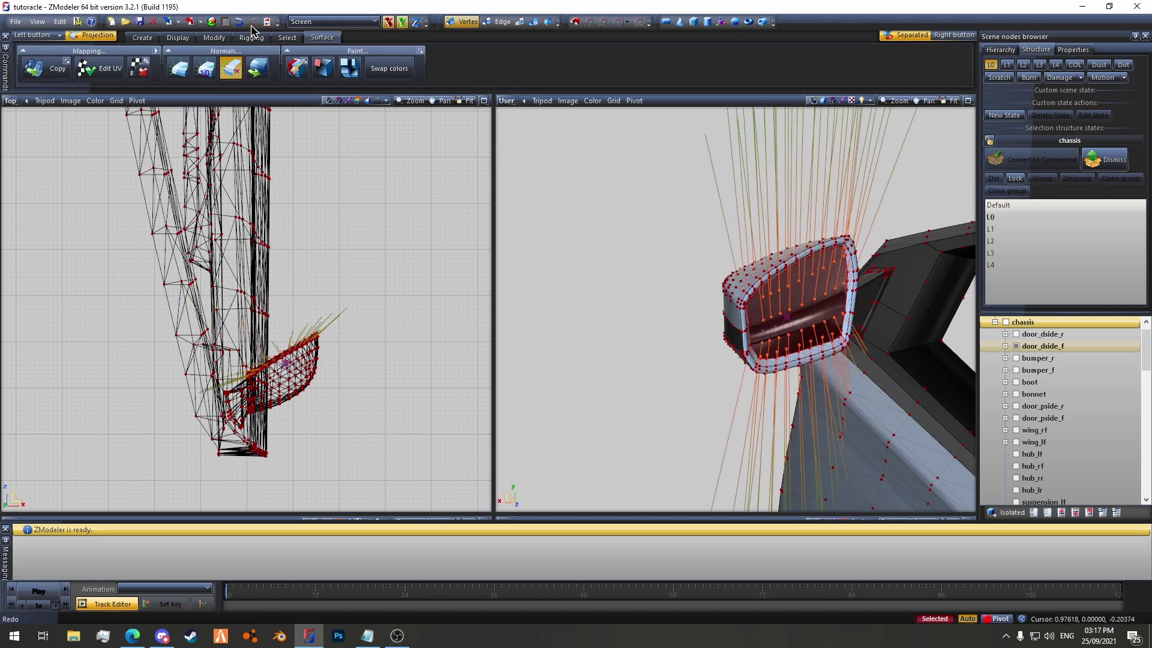
scroll(780, 306, "up", 5)
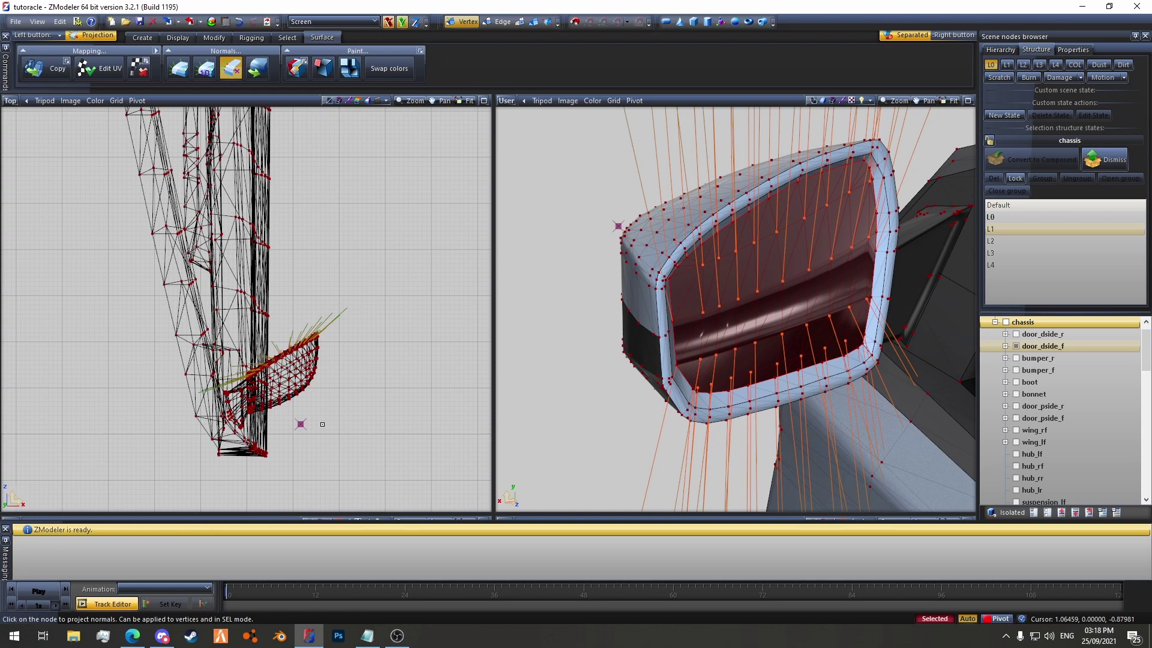
left_click(301, 424)
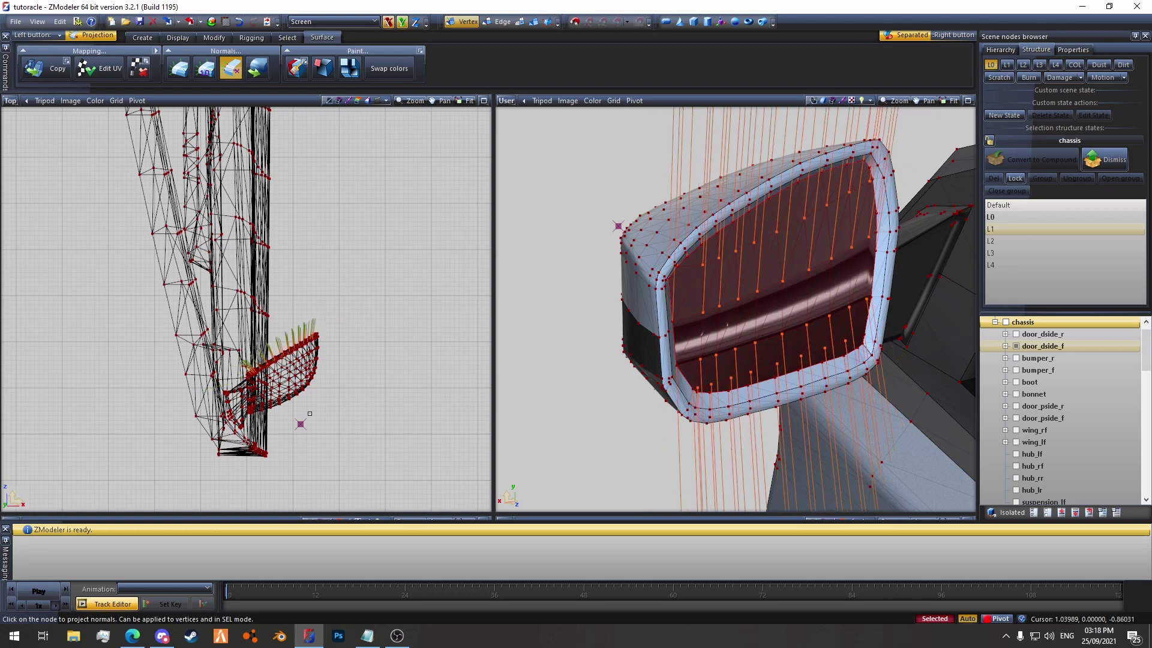
scroll(562, 386, "down", 4)
middle_click_drag(562, 385, 656, 346)
- Project the mirror glass normals in the Top viewport again, repeating from points slightly farther ahead of the door mirror
left_click(326, 432)
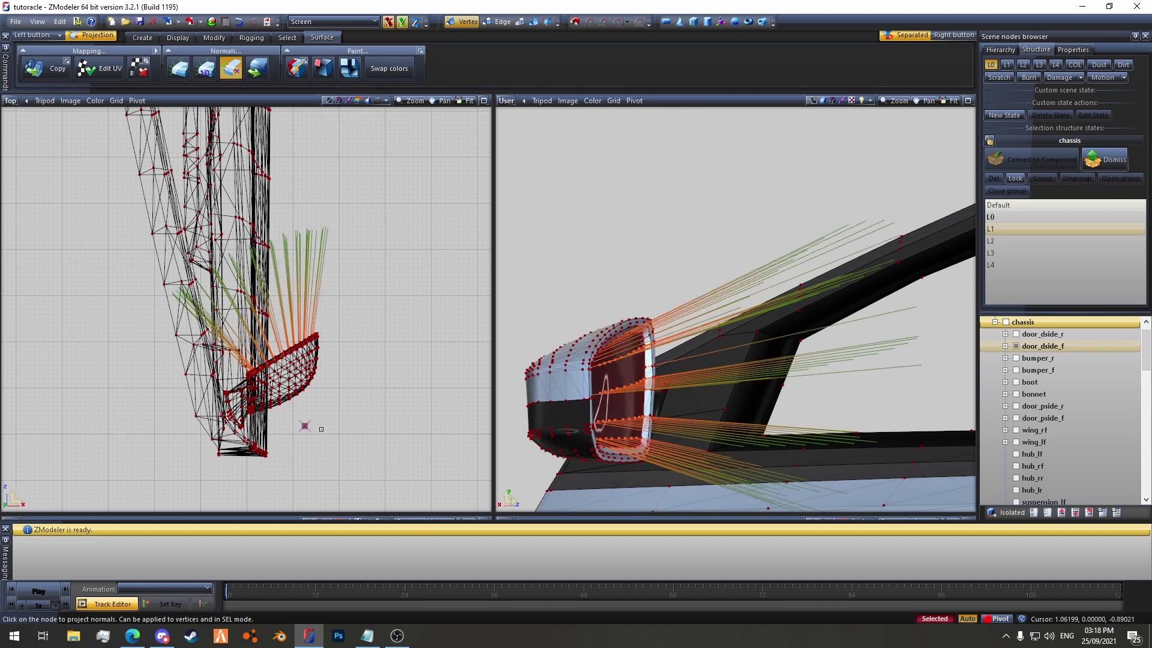
left_click(305, 426)
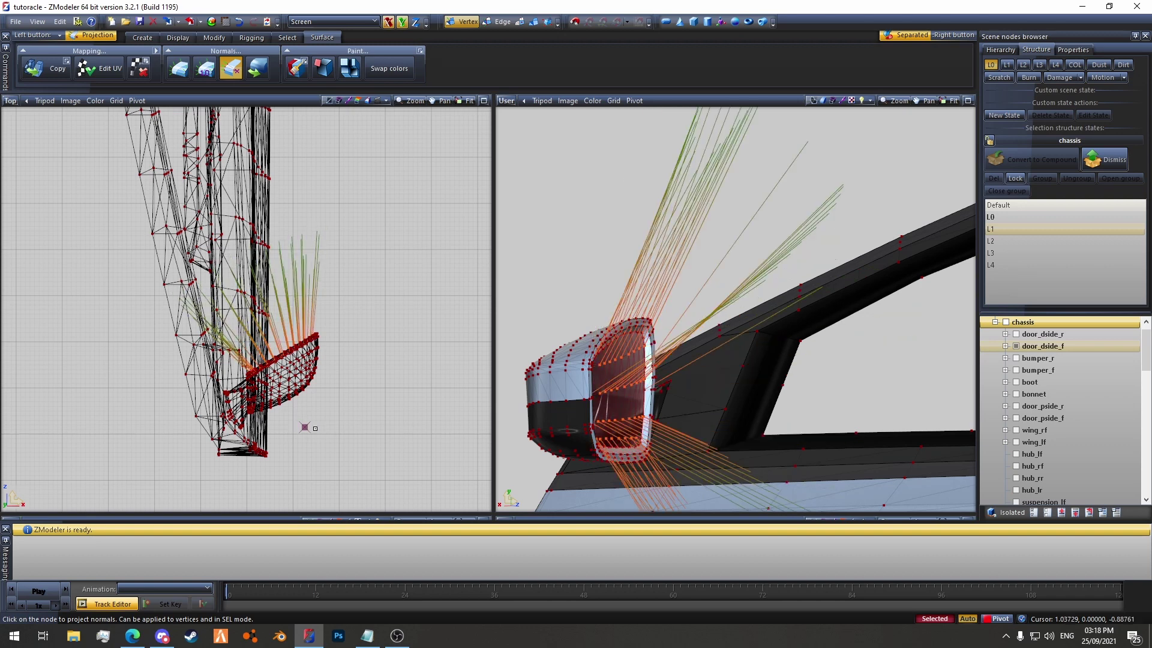
left_click(305, 426)
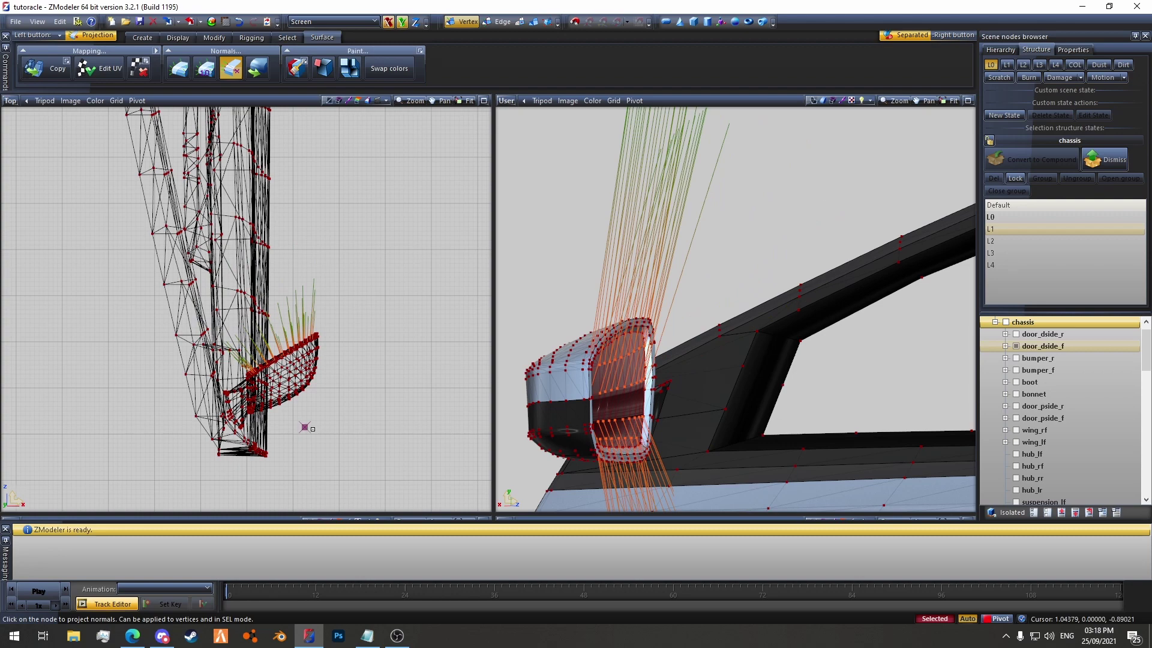
left_click(304, 427)
left_click(305, 426)
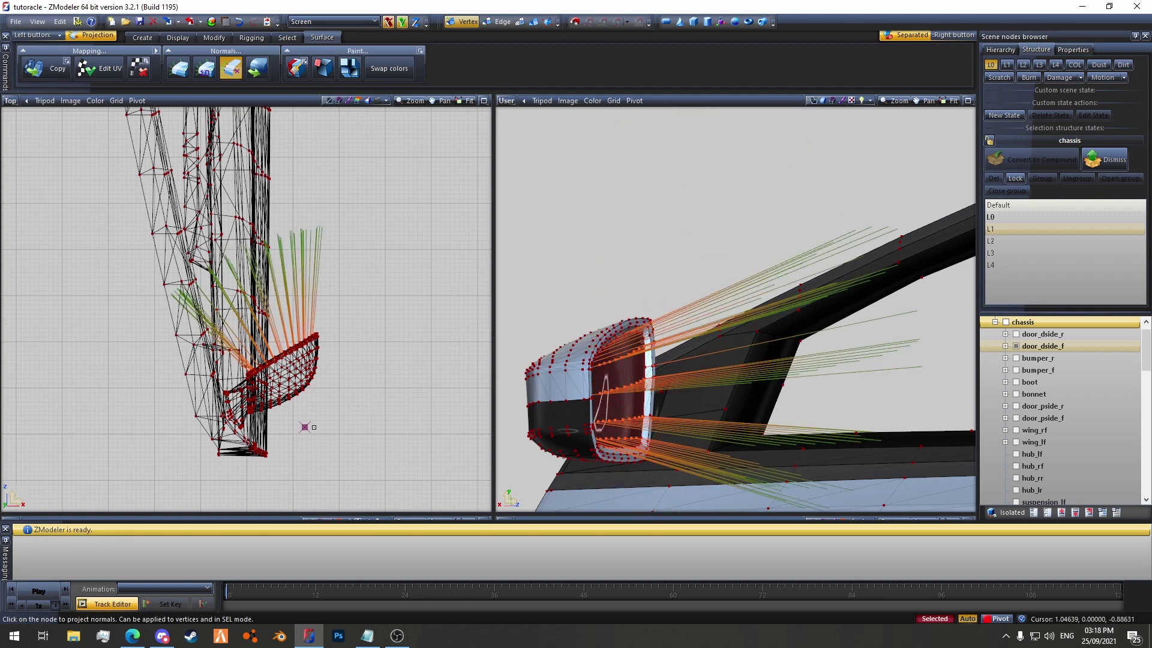
- Check the projected normals on the driver-side door mirror glass and clear its selection
middle_click_drag(582, 404, 613, 391)
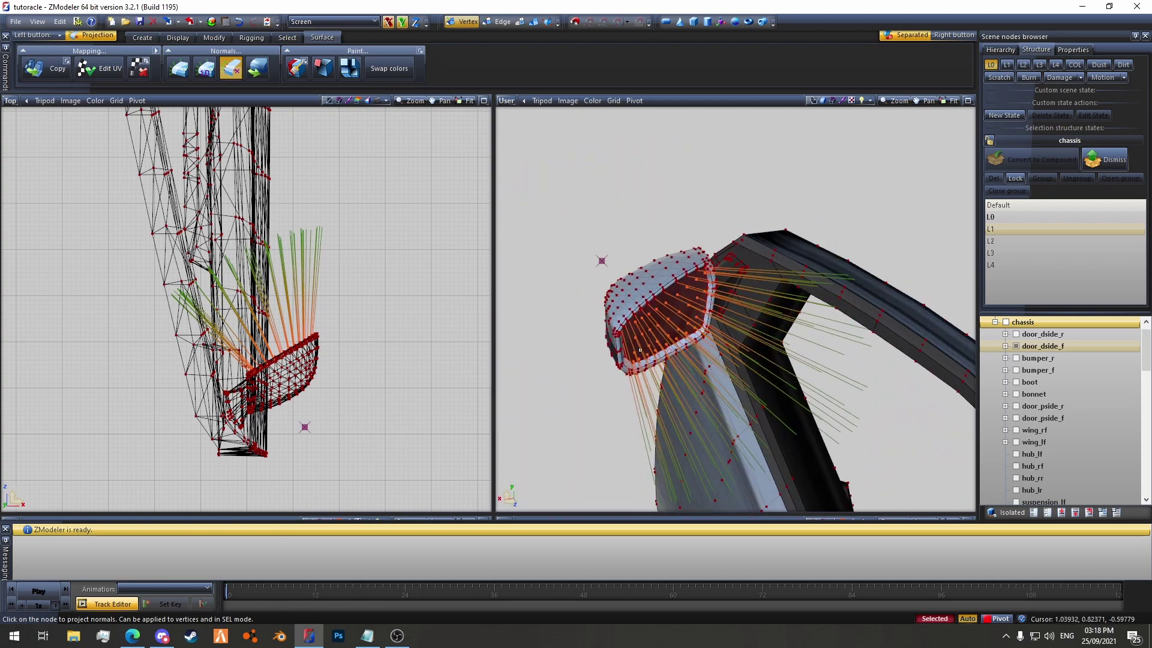
left_click(328, 404)
left_click(332, 404)
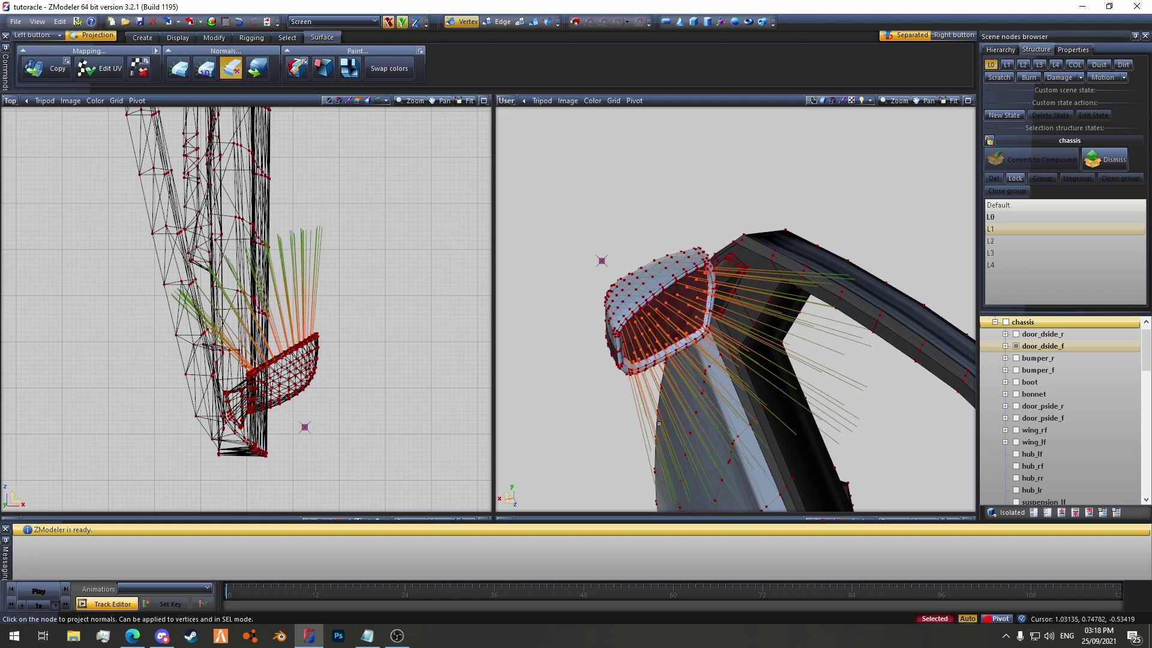
middle_click_drag(658, 423, 578, 364)
key("space")
key("Escape")
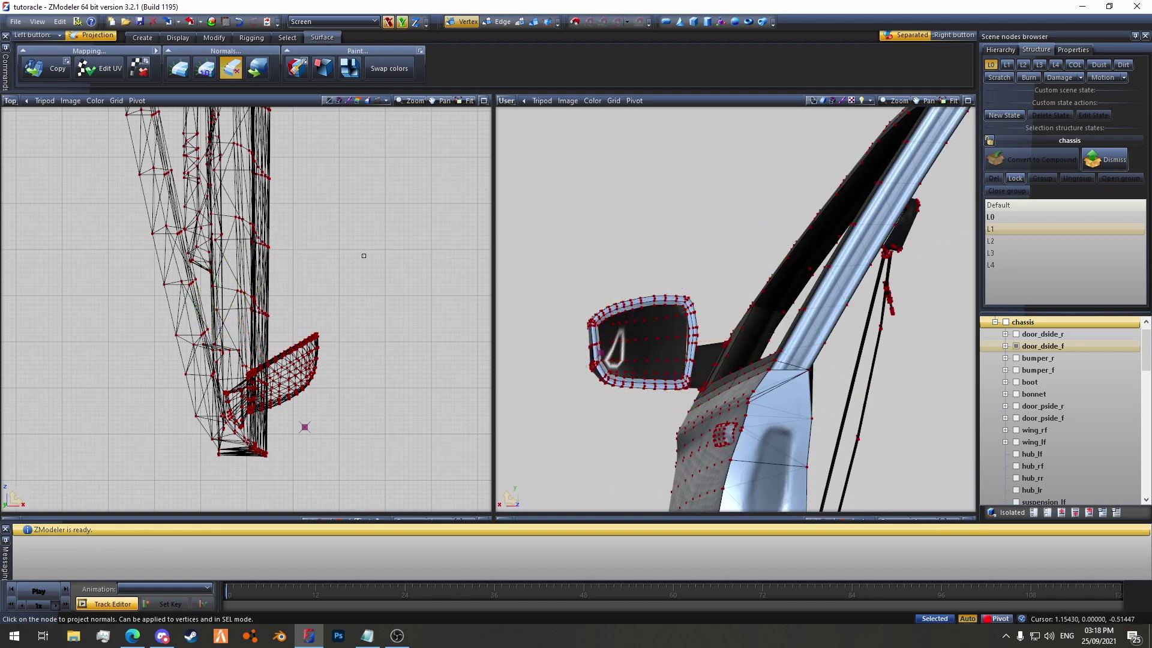
- Return to object-level editing, hide door_dside_f and show door_pside_f with its door mirror in view
scroll(363, 253, "down", 5)
middle_click_drag(358, 244, 325, 316)
left_click(535, 24)
left_click(534, 23)
scroll(663, 213, "down", 3)
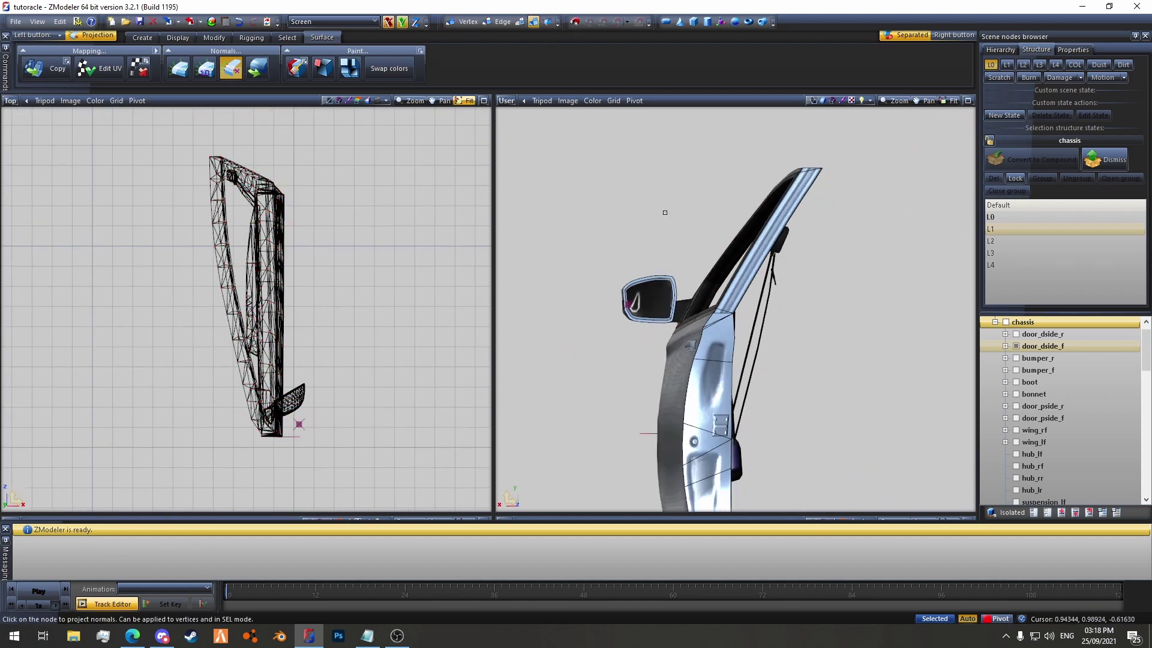
middle_click_drag(663, 213, 653, 209)
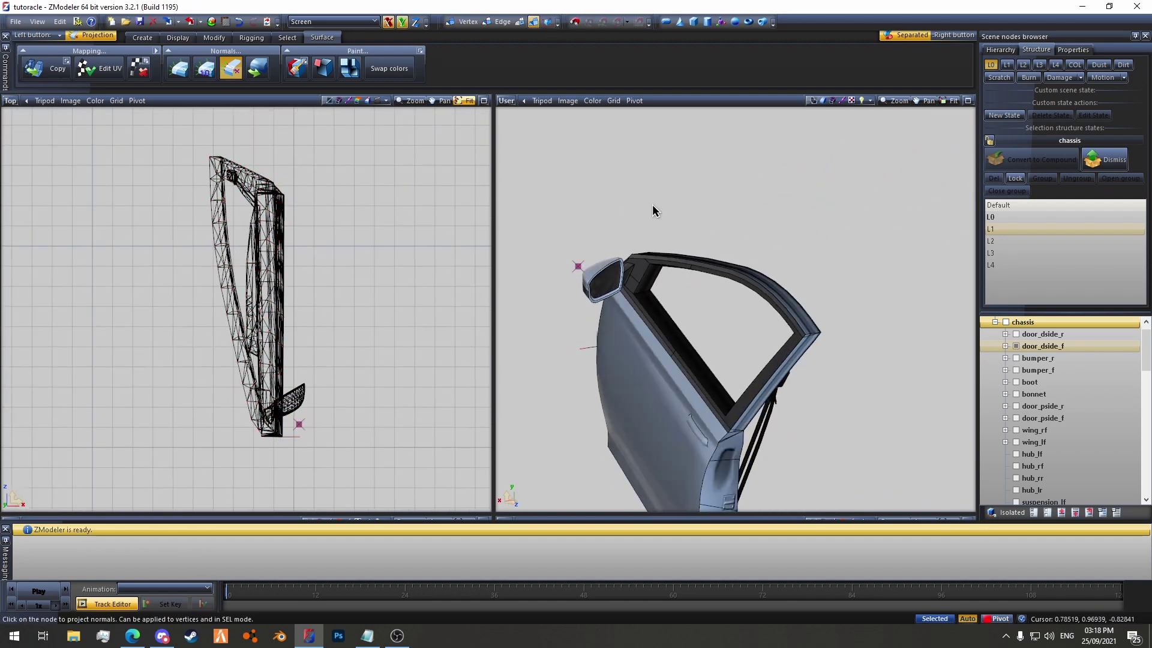
left_click(1016, 346)
left_click(1015, 419)
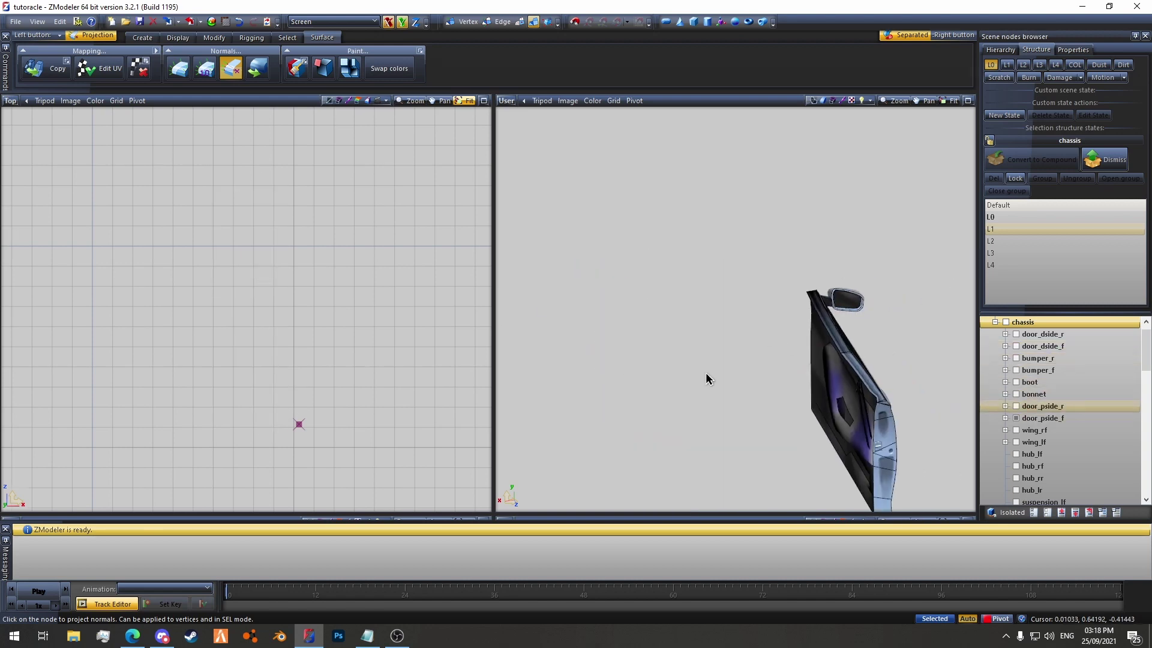
middle_click_drag(705, 371, 911, 318)
scroll(805, 383, "up", 4)
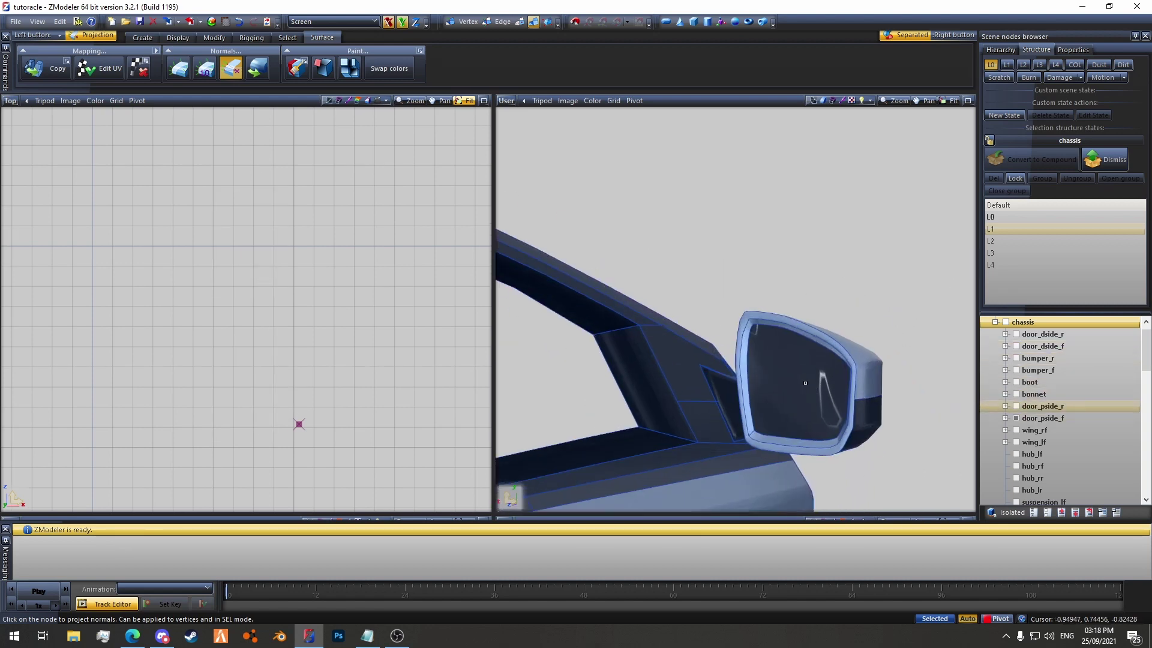
- Select the passenger-side mirror glass at polygon level and switch to vertex level to show its normals
left_click(520, 23)
scroll(785, 362, "up", 3)
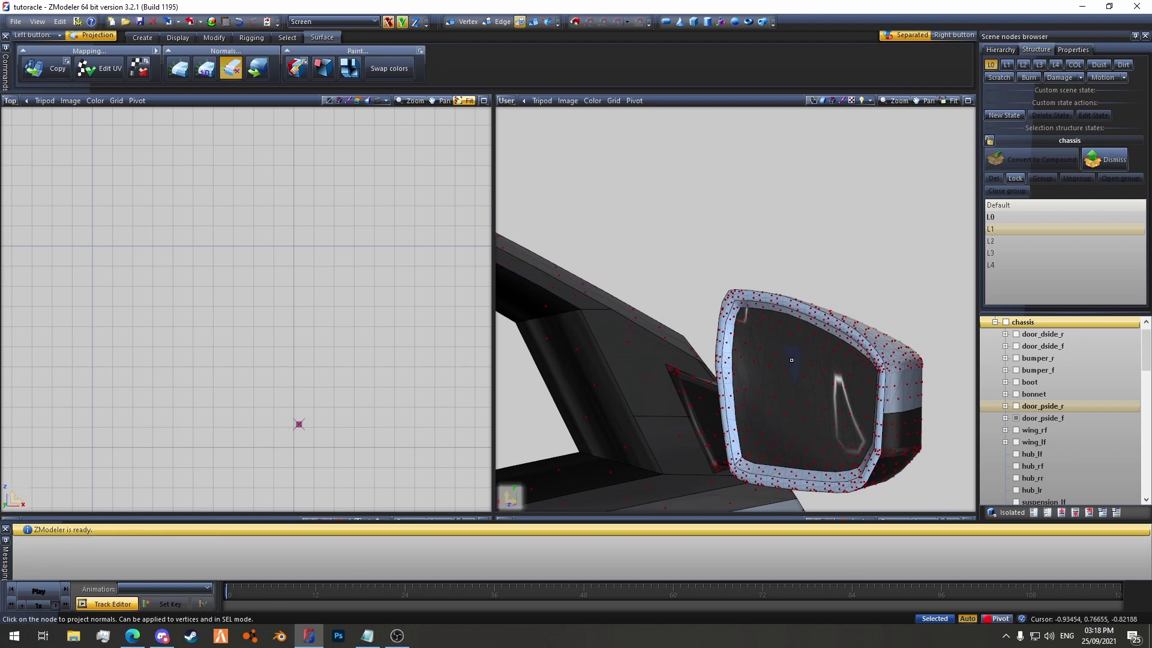
left_click(463, 22)
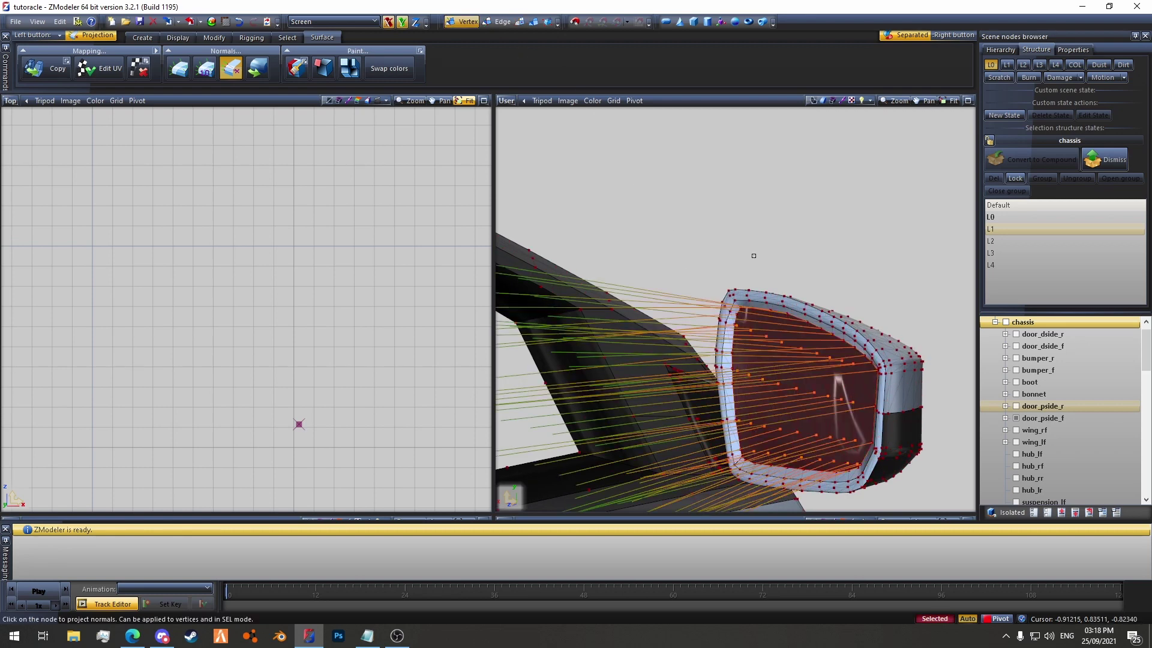
- Center the pivot on the selection in the Top viewport and project the passenger mirror glass normals from a point just ahead of the mirror
scroll(329, 314, "down", 4)
scroll(108, 252, "down", 4)
scroll(110, 252, "up", 4)
left_click(138, 101)
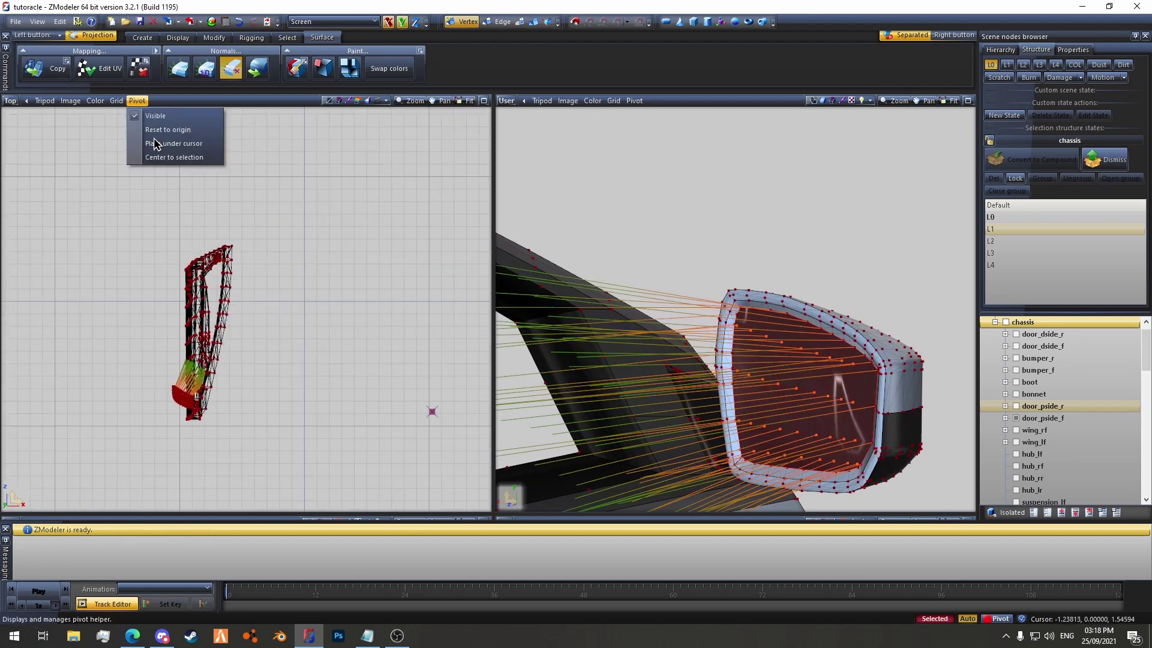
left_click(164, 158)
scroll(183, 274, "up", 4)
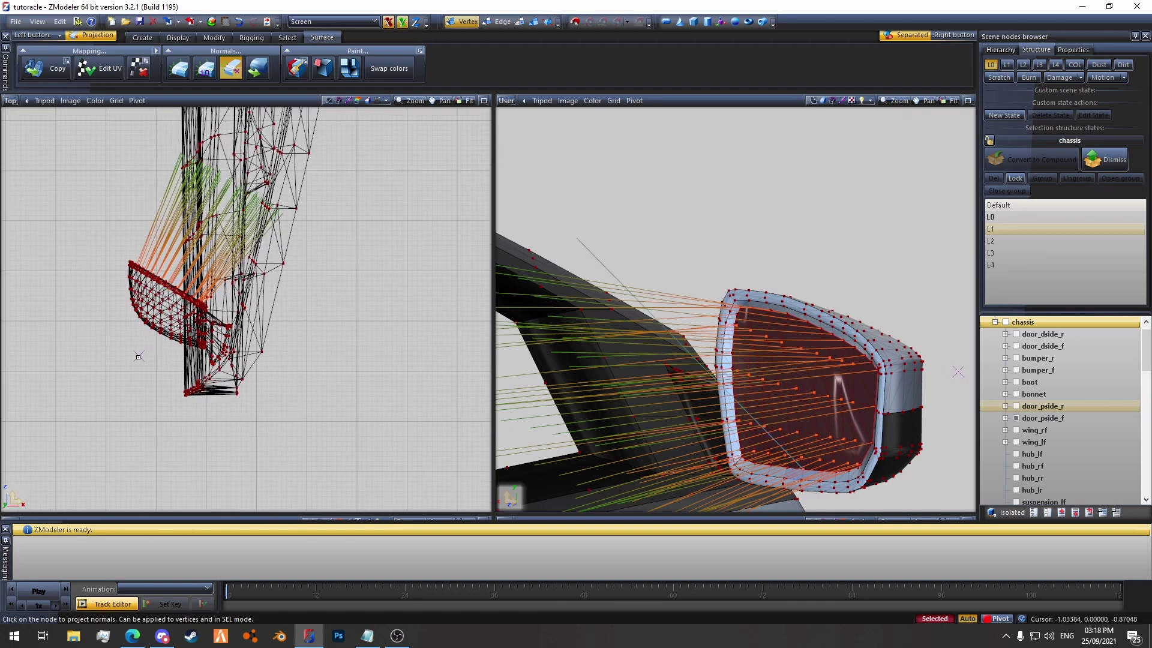
left_click(381, 385)
- Clear the passenger mirror glass selection and return to object-level editing
middle_click_drag(821, 395, 798, 390, "alt")
scroll(838, 396, "down", 3)
right_click_drag(746, 264, 780, 295)
middle_click_drag(780, 295, 750, 240)
left_click(534, 23)
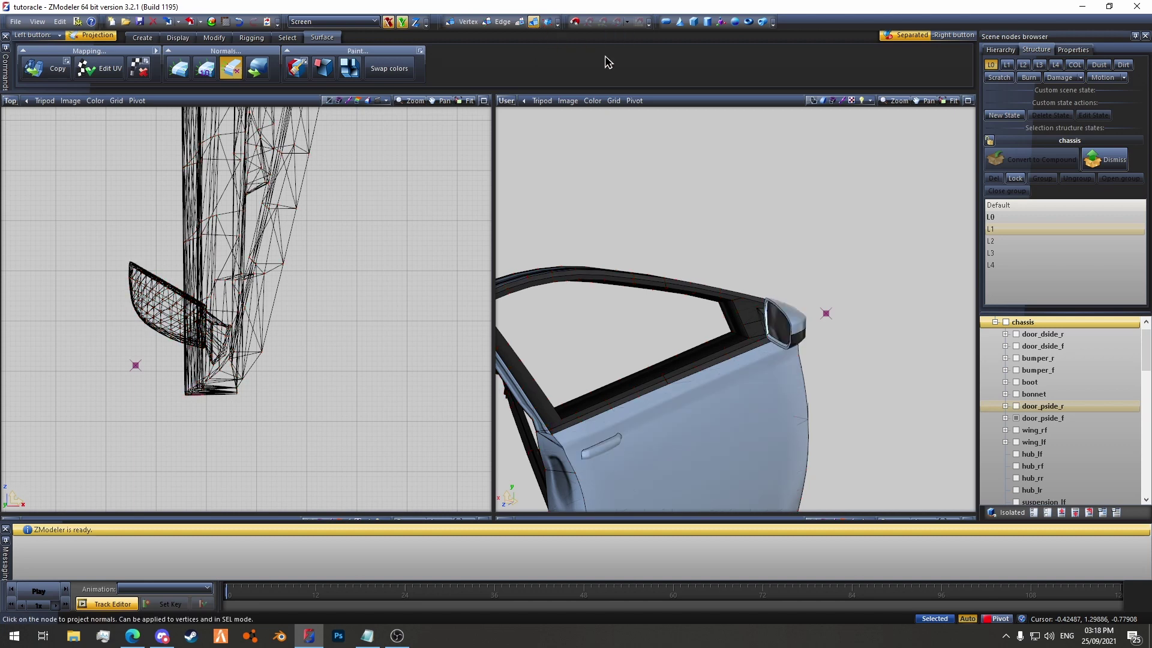
- Hide the door_pside_f part and show the chassis mesh with the car interior
left_click(1016, 420)
left_click(1016, 420)
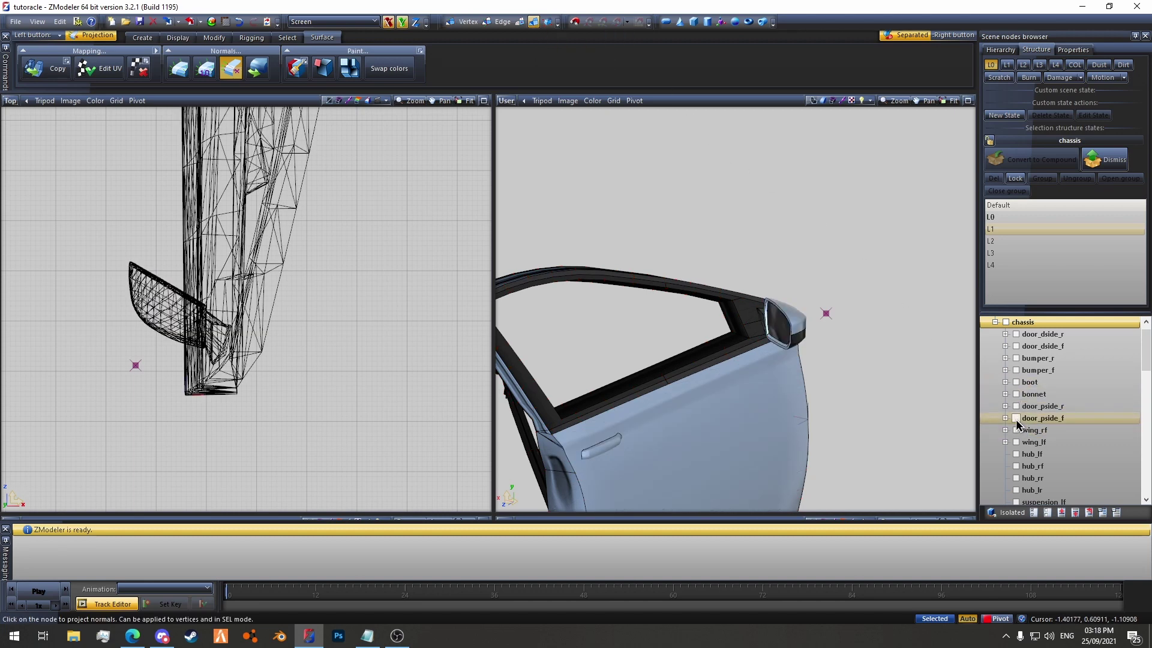
left_click(1017, 407)
left_click(1017, 420)
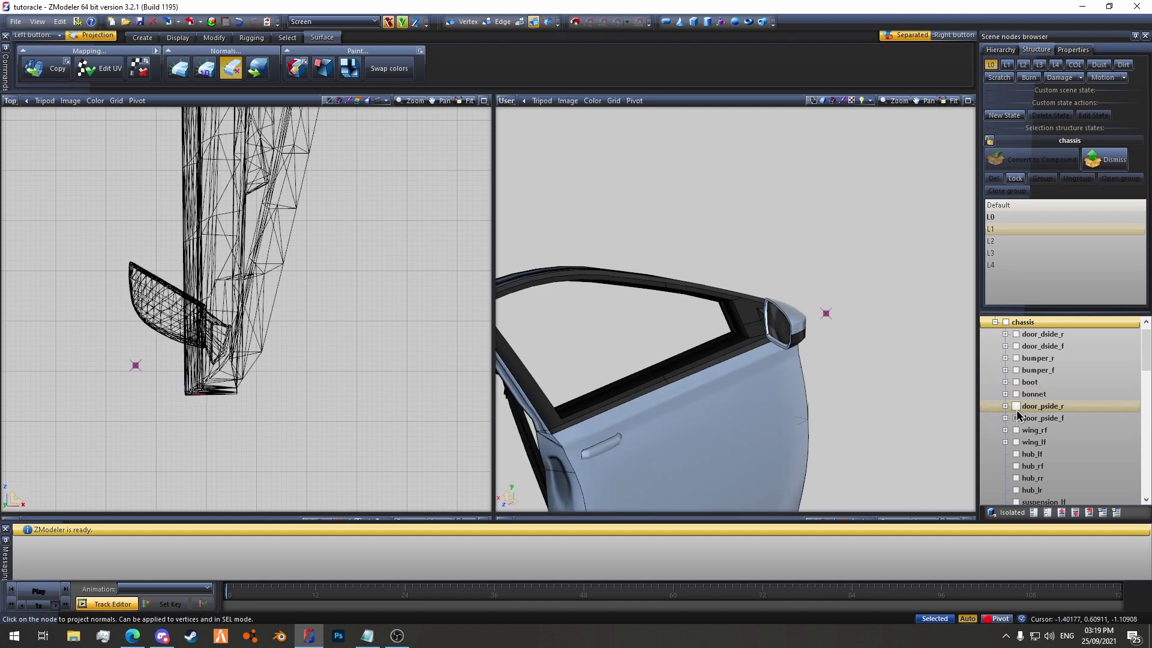
left_click(1016, 420)
left_click(1006, 322)
scroll(624, 305, "down", 5)
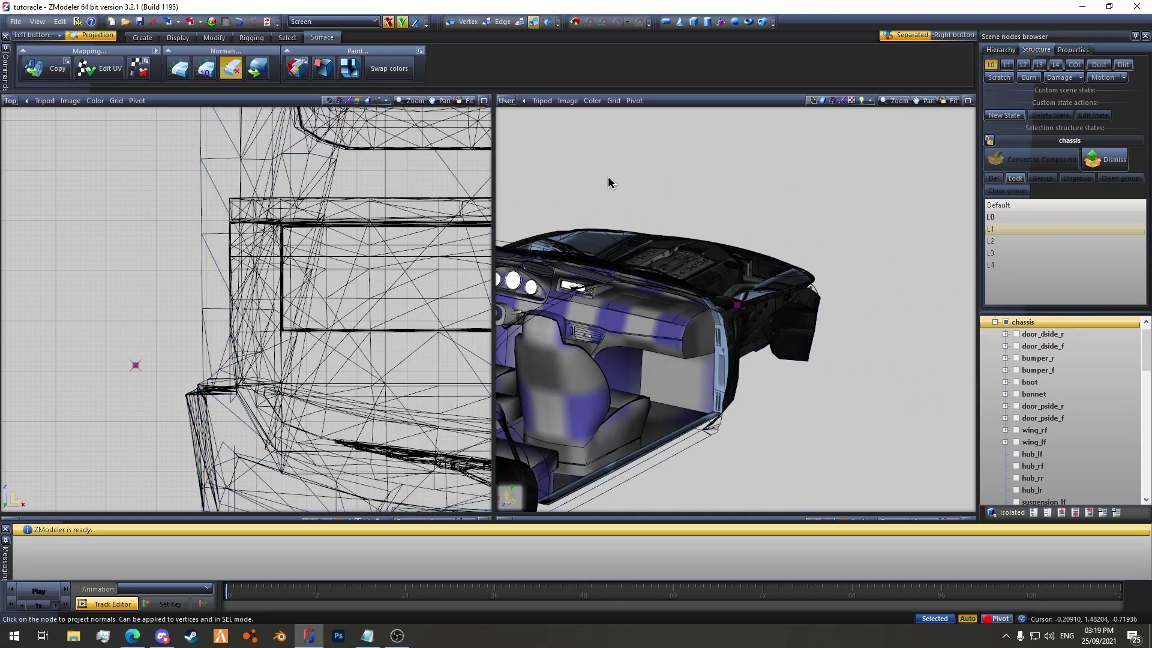
- Select the interior rear-view mirror's glass polygons and switch to vertex level to show their normals
middle_click_drag(612, 182, 550, 198, "alt")
scroll(570, 252, "up", 6)
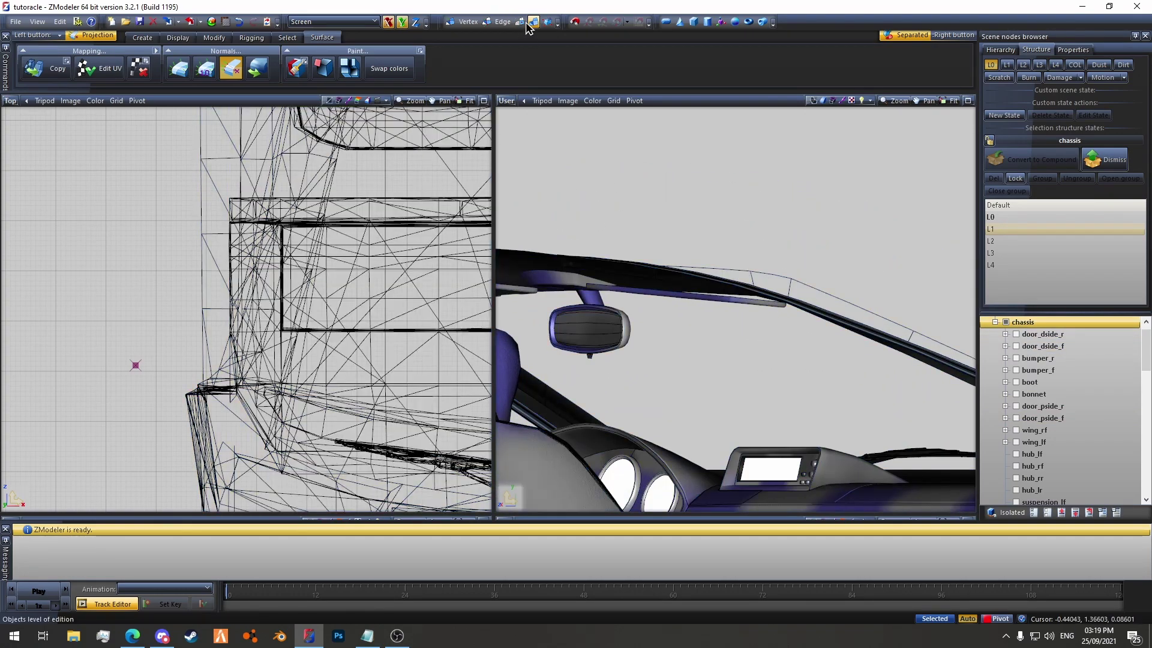
left_click(520, 22)
scroll(560, 336, "up", 3)
scroll(600, 342, "up", 3)
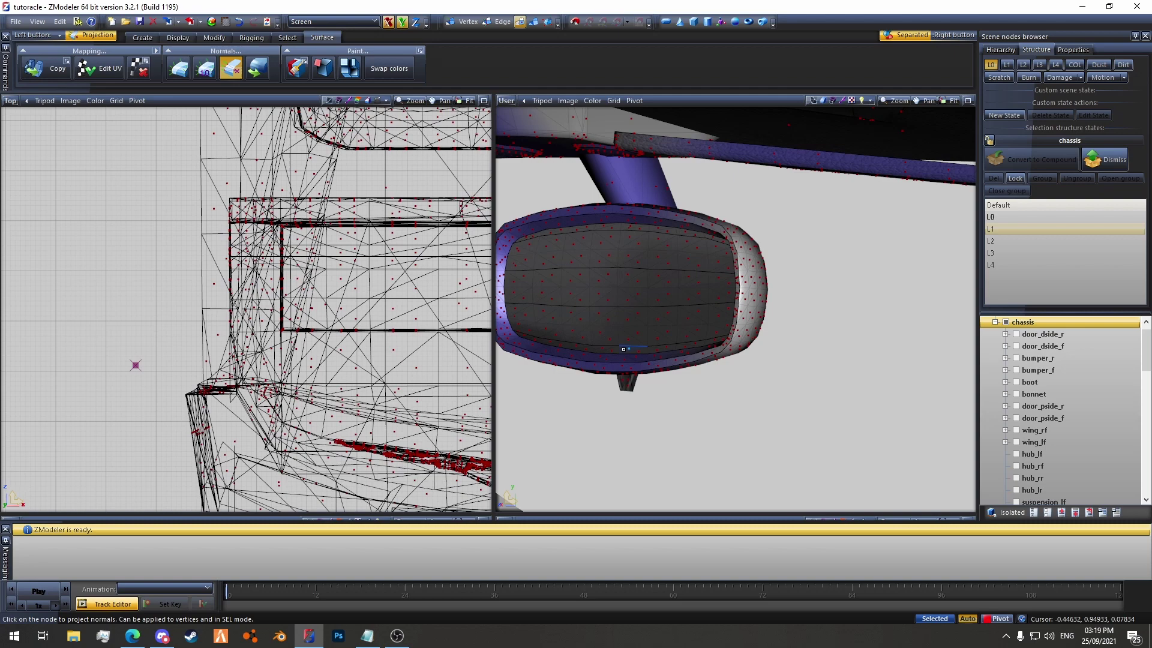
left_click(624, 334)
left_click(467, 23)
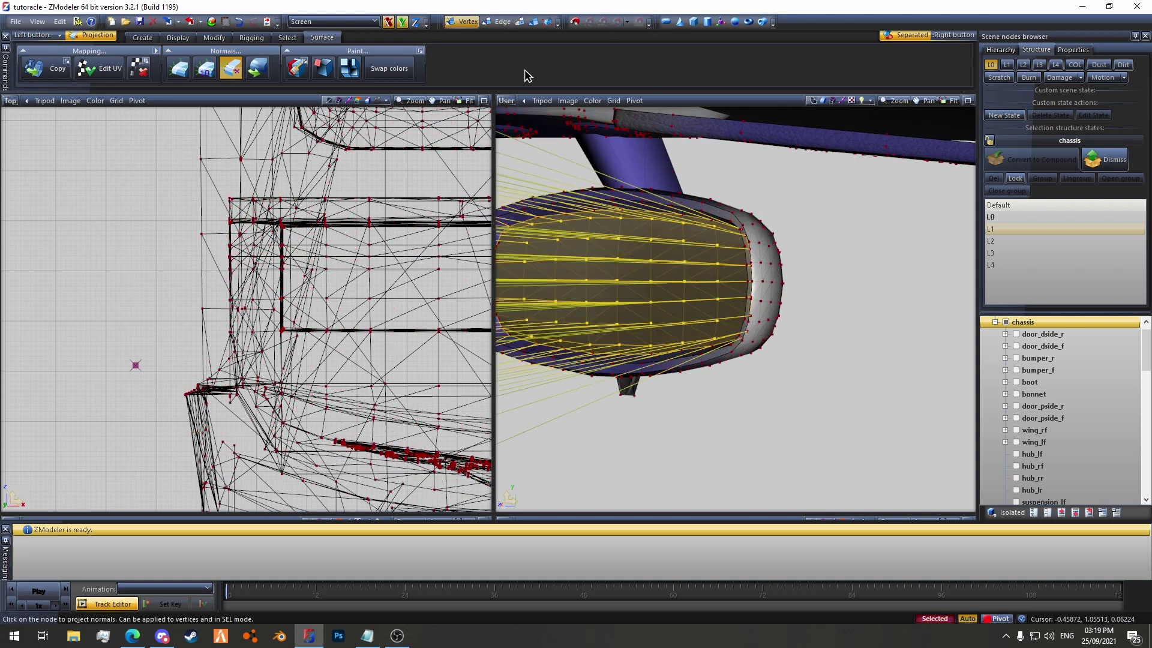
middle_click_drag(887, 270, 842, 304, "alt")
scroll(839, 303, "up", 4)
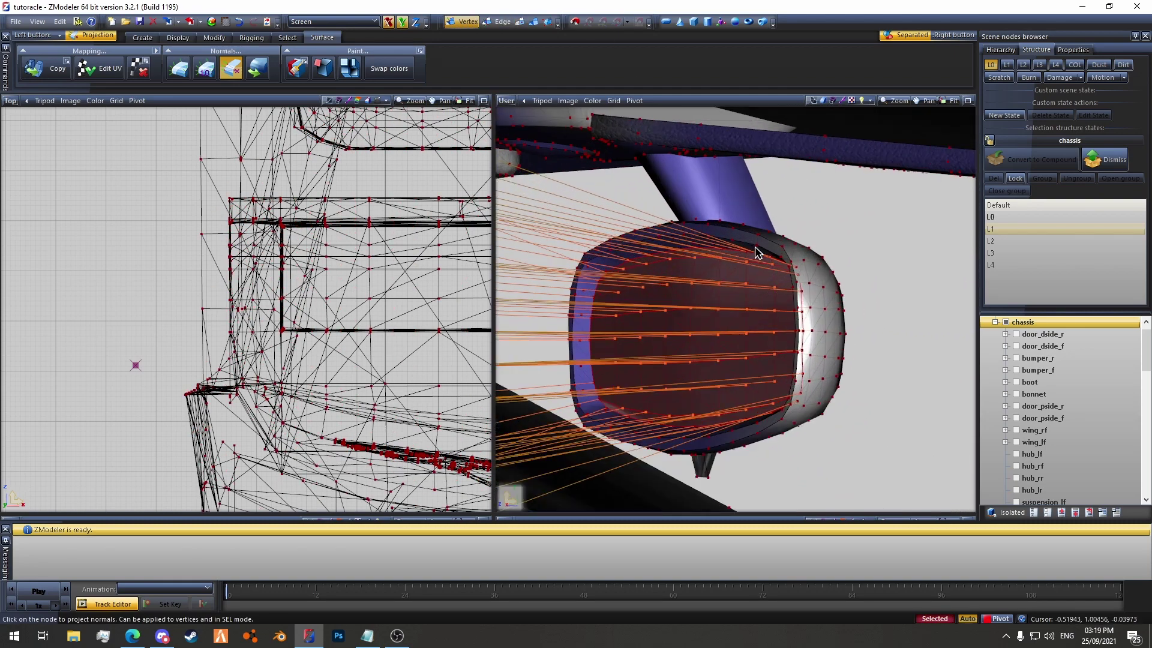
- Weld the selected interior mirror glass vertices with Vertices Distance 0.0000, UV tolerance 1.00 and Normals Angle 80
left_click(214, 38)
left_click(511, 73)
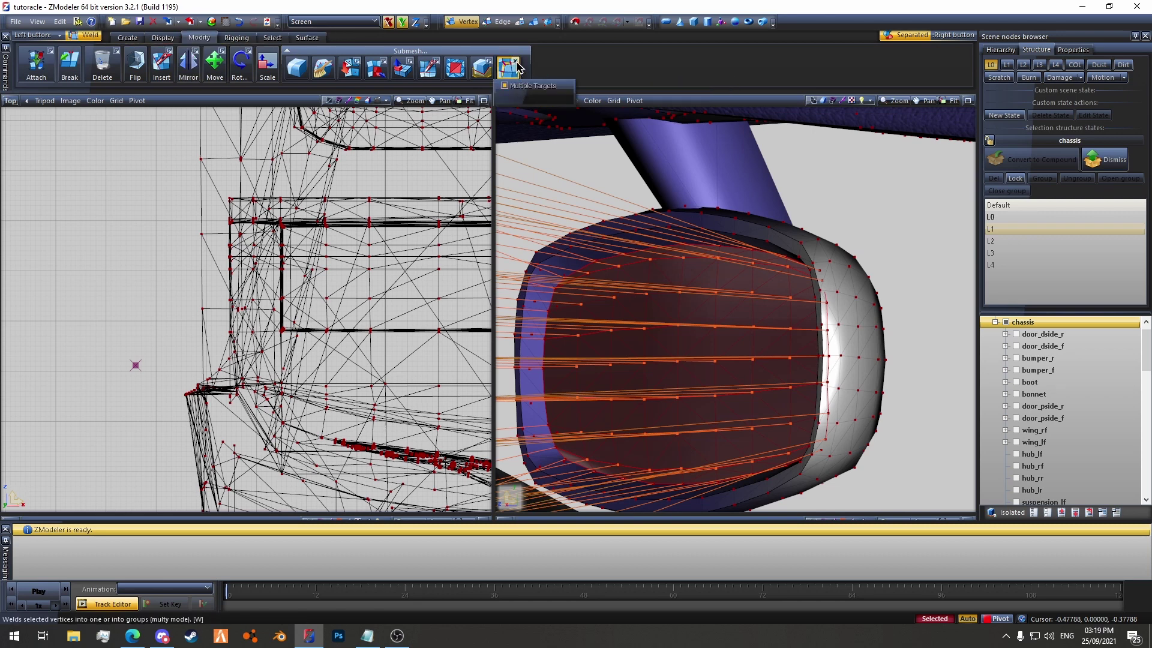
key("Tab")
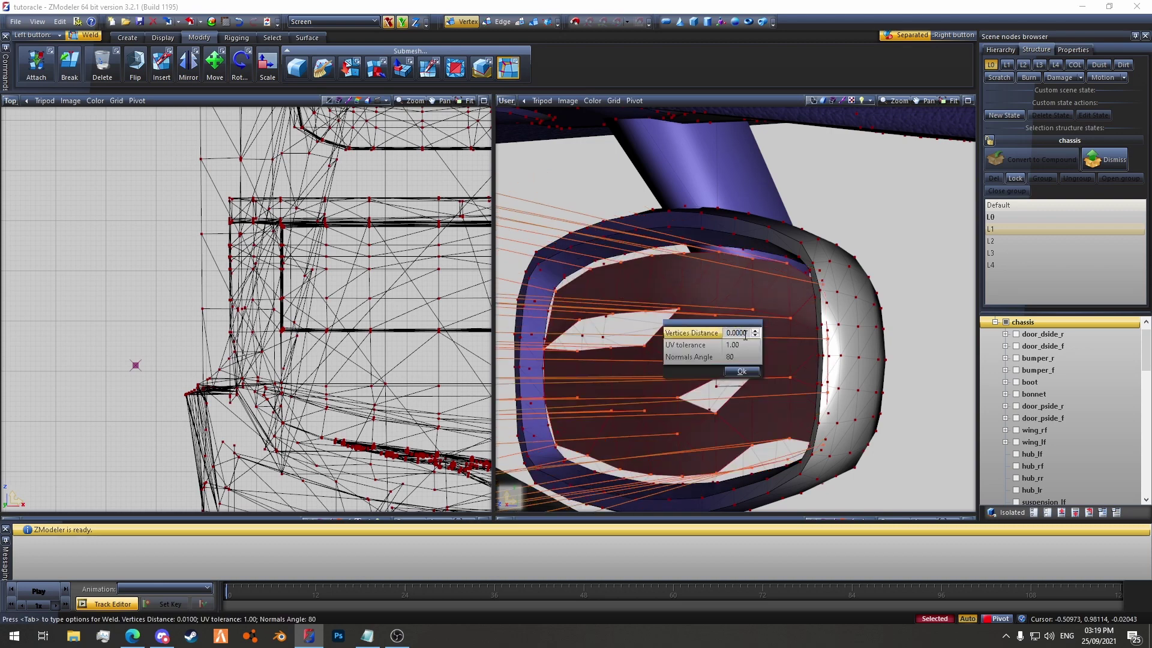
left_click(742, 372)
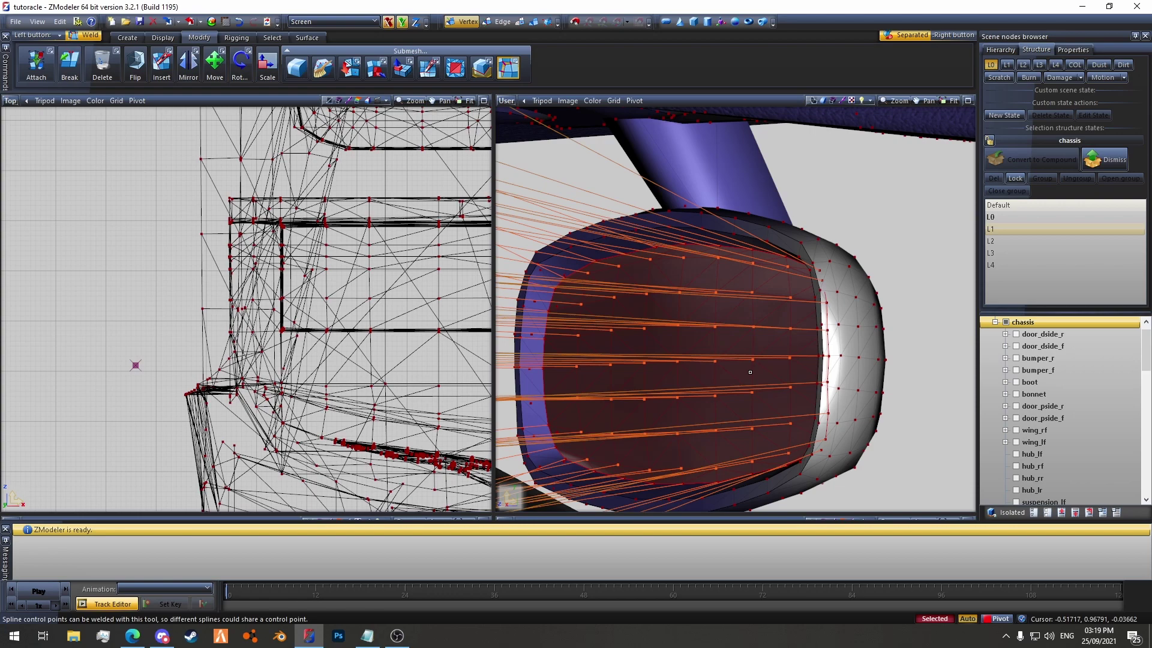
- Activate the Normals Projection tool and center the pivot on the interior mirror glass in the Top viewport
scroll(723, 353, "down", 2)
scroll(723, 352, "down", 2)
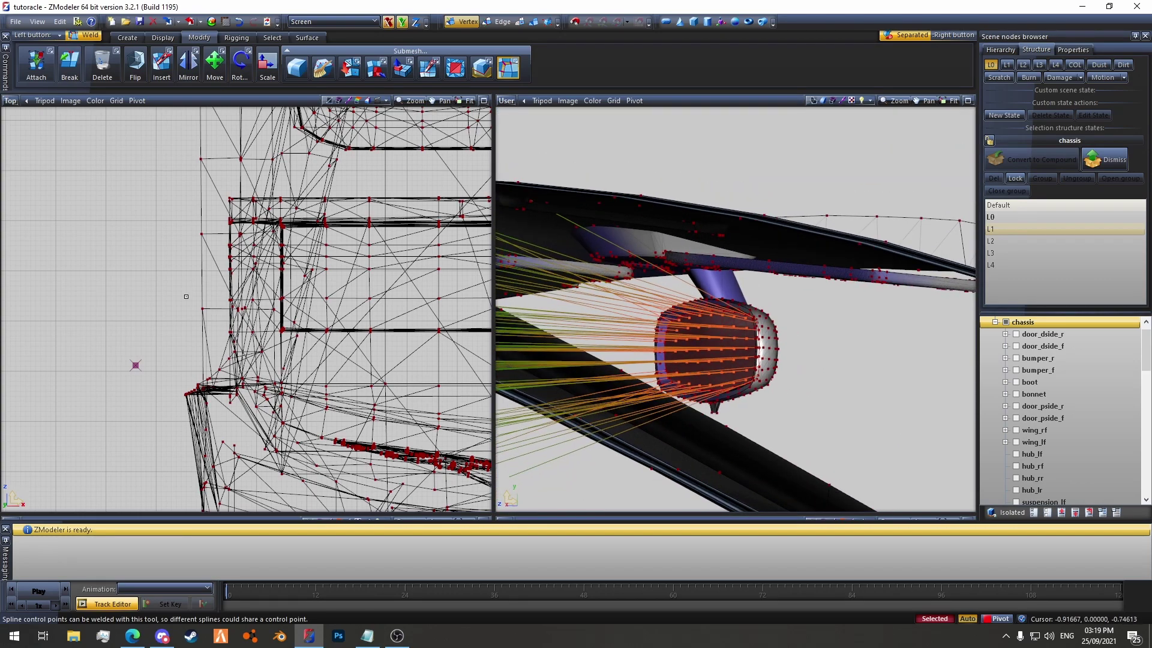
scroll(186, 296, "down", 5)
middle_click_drag(330, 217, 235, 311)
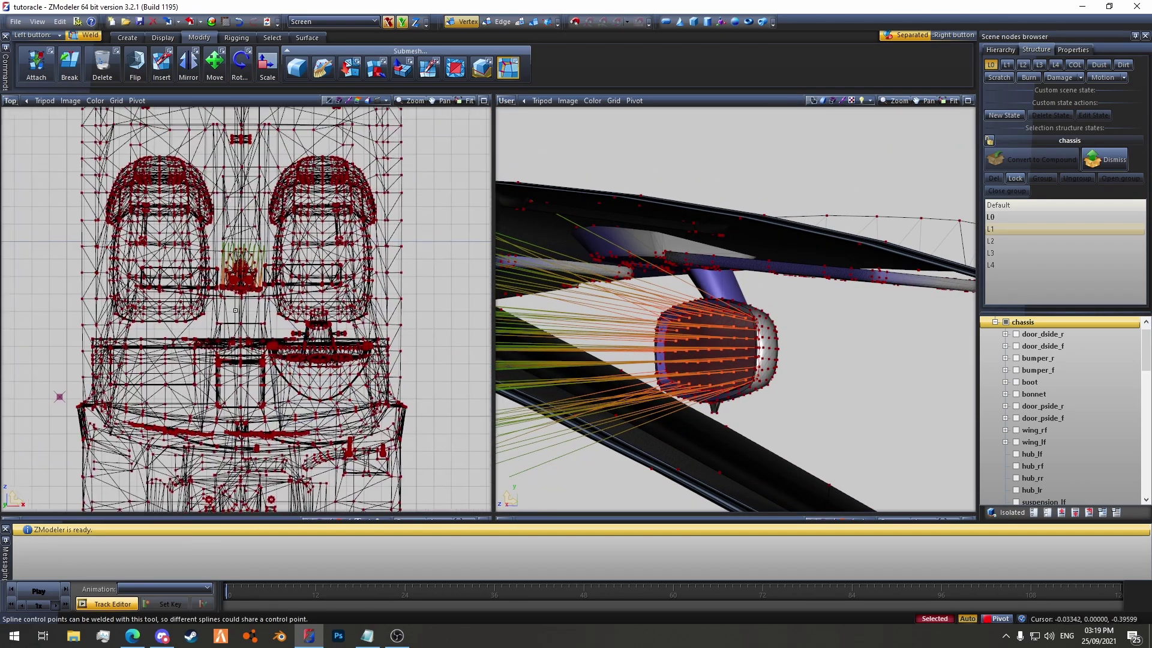
scroll(236, 310, "up", 5)
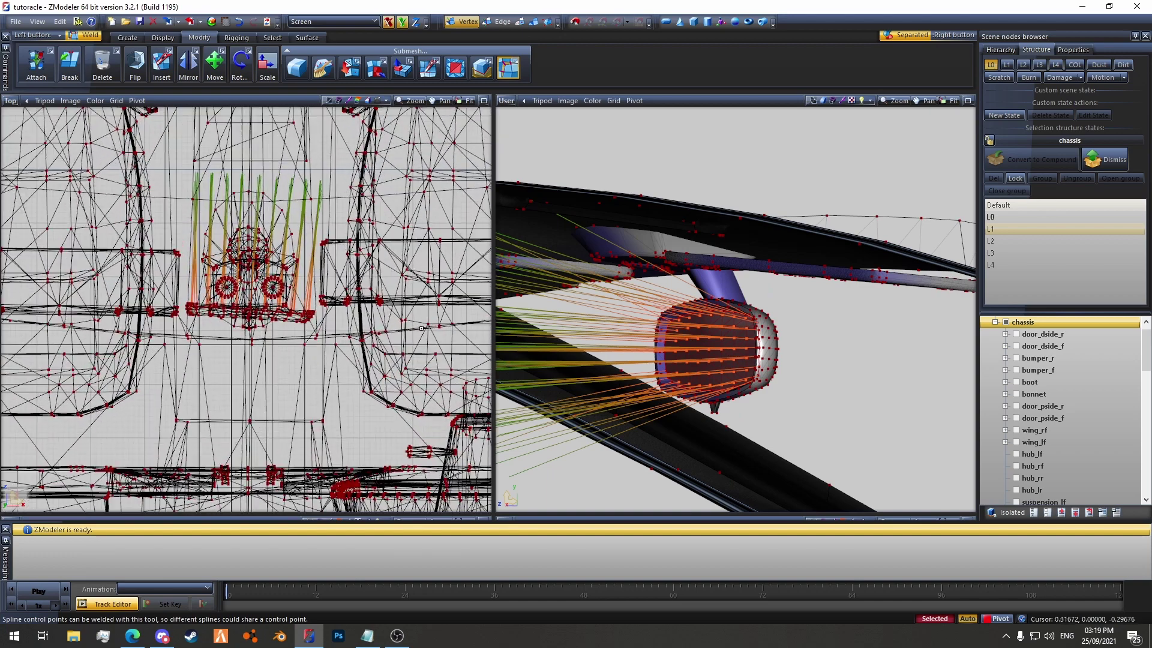
scroll(766, 309, "up", 5)
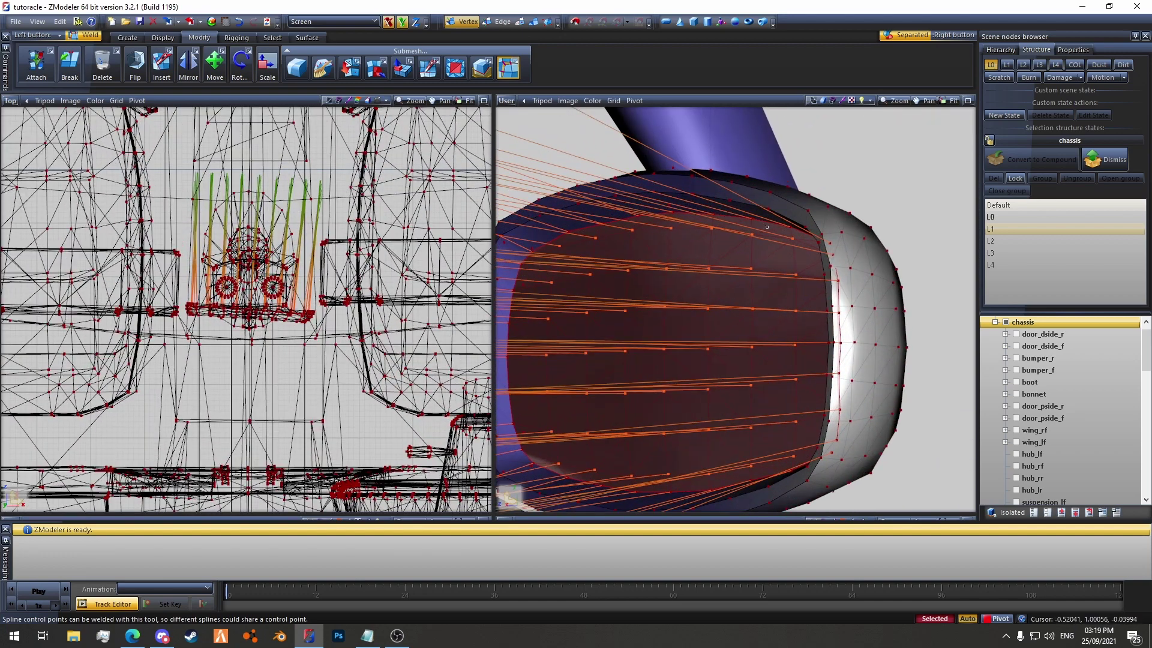
middle_click_drag(789, 331, 727, 323)
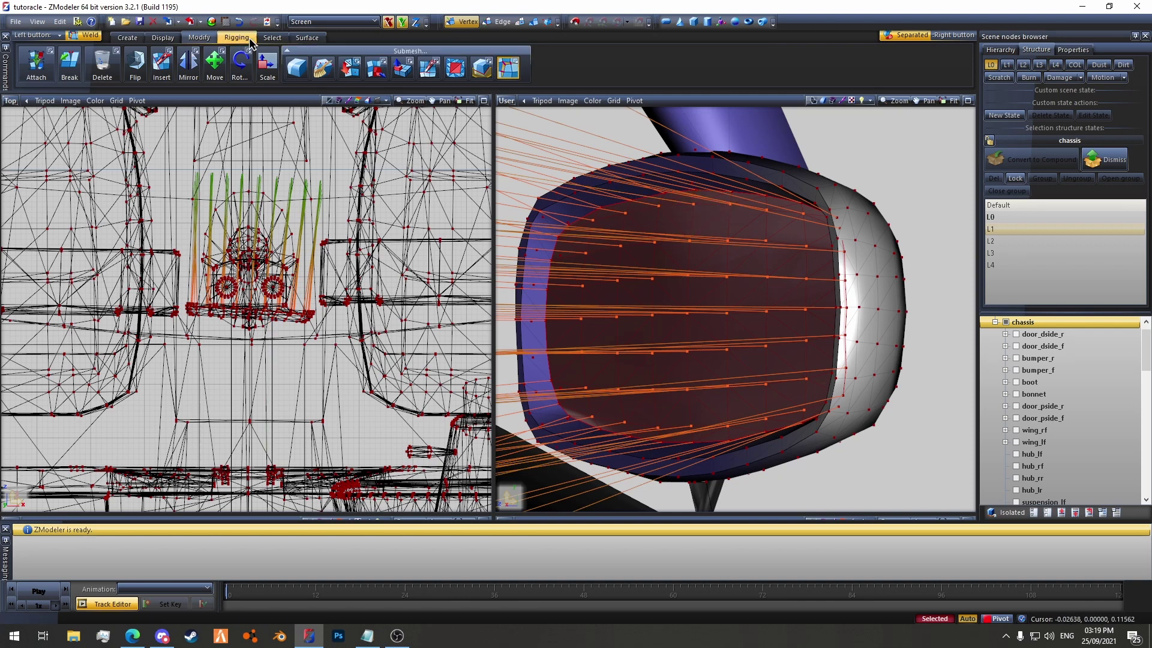
left_click(307, 37)
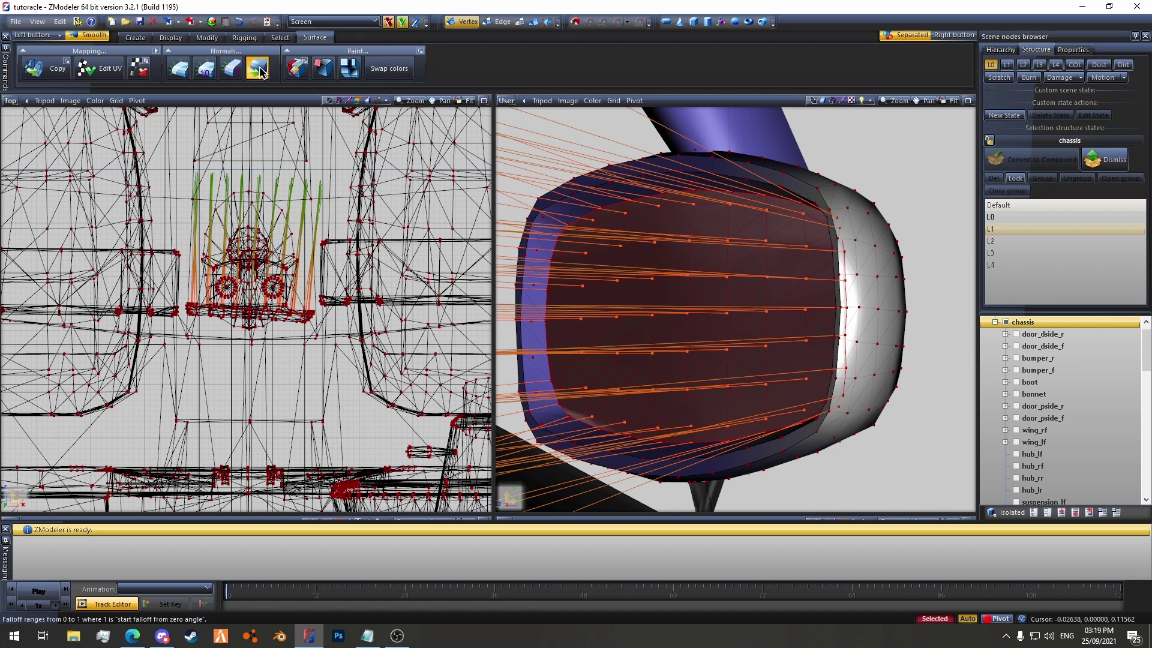
left_click(260, 70)
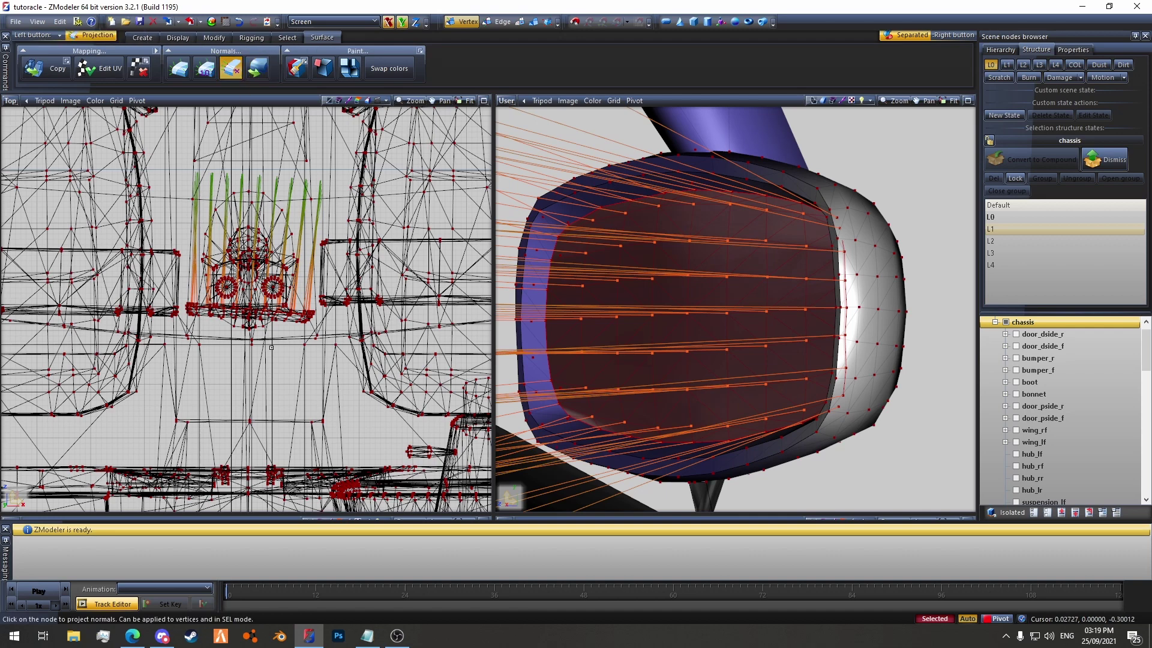
left_click(139, 101)
left_click(154, 160)
- Project the interior mirror glass normals in the Top viewport from a point just ahead of the mirror, repeating to adjust their spread
left_click(272, 391)
scroll(735, 328, "down", 5)
middle_click_drag(736, 329, 657, 307)
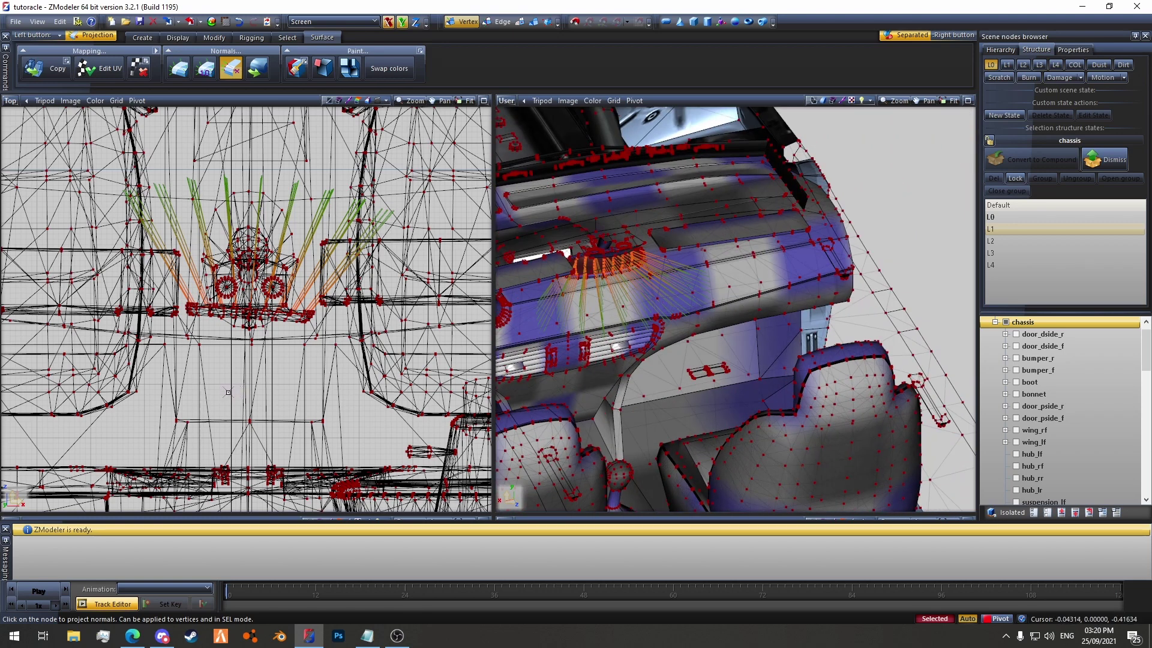
left_click(291, 378)
- Clear the interior mirror glass selection and return to object-level editing
middle_click_drag(686, 339, 685, 307)
key("space")
scroll(683, 174, "down", 4)
middle_click_drag(682, 174, 631, 113)
key("3")
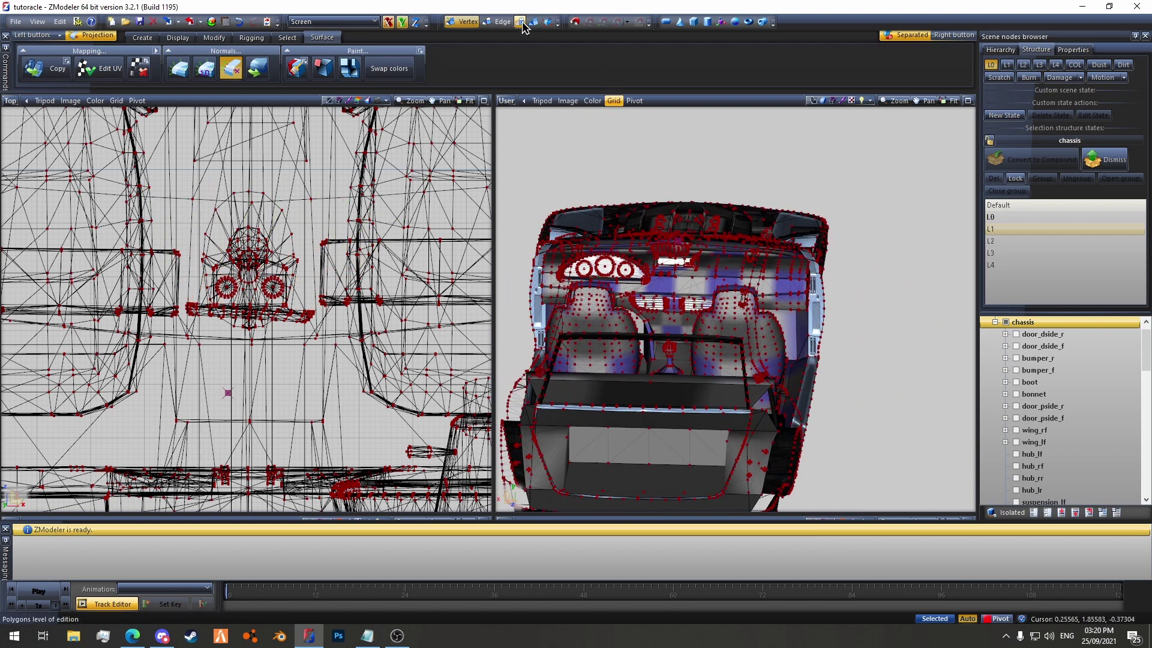
left_click(533, 21)
left_click_drag(873, 150, 891, 171)
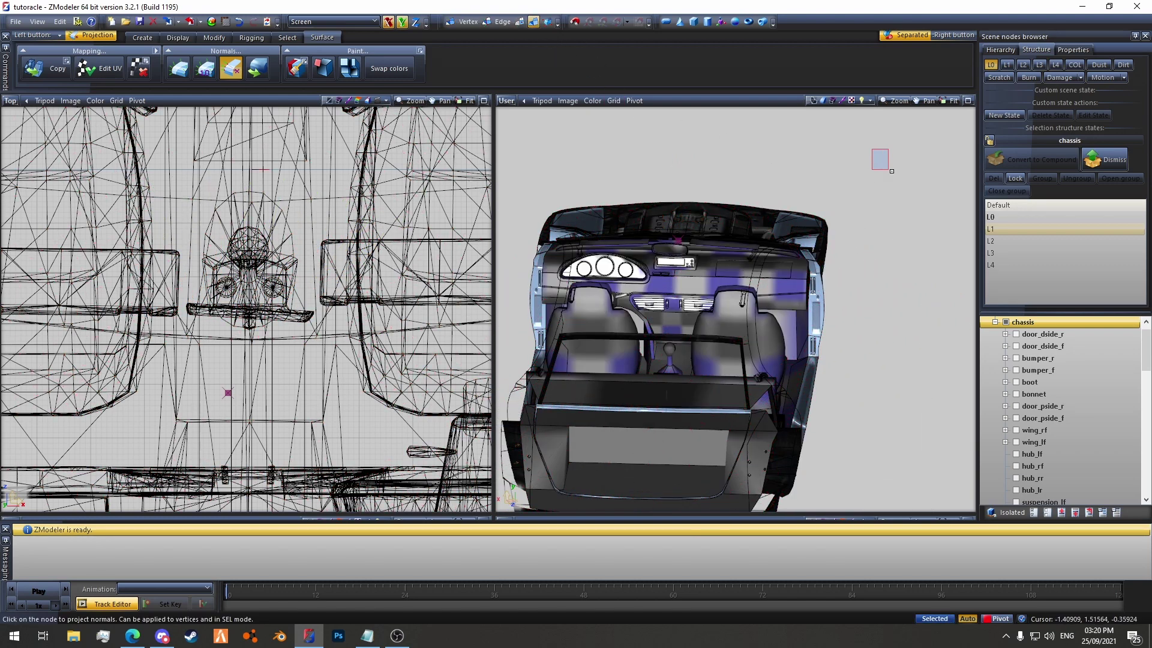
- Maximize the User viewport, show all parts of the car and hide the separate oraclec_wing1 part
left_click(968, 100)
middle_click_drag(902, 123, 680, 115)
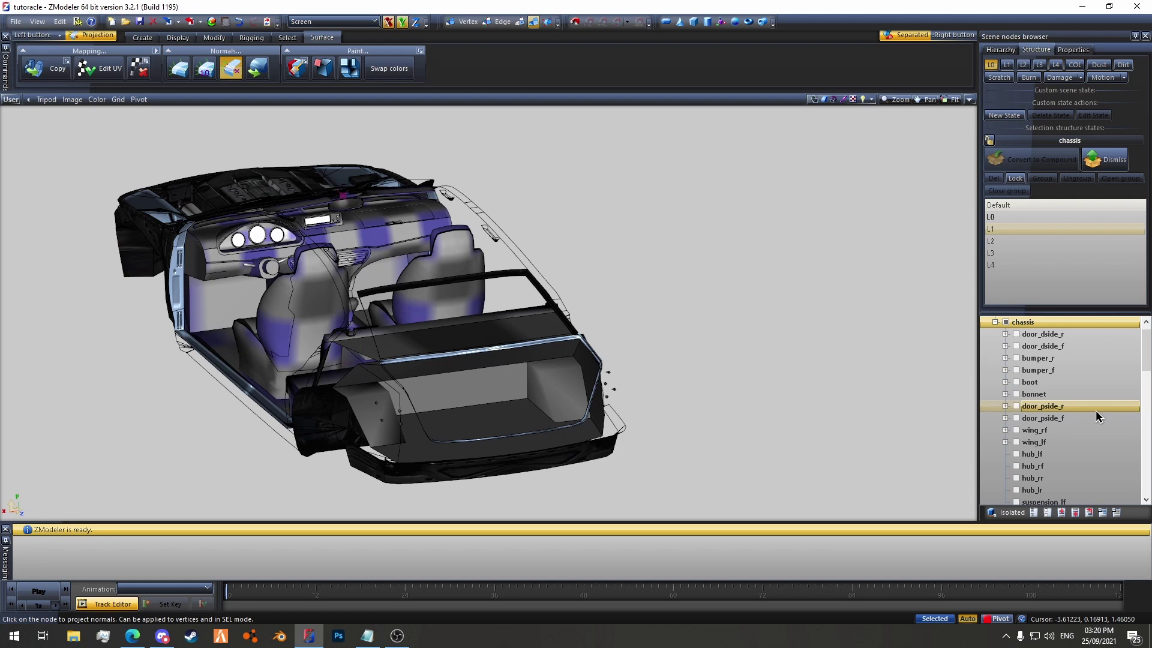
scroll(1074, 413, "down", 15)
left_click(1033, 512)
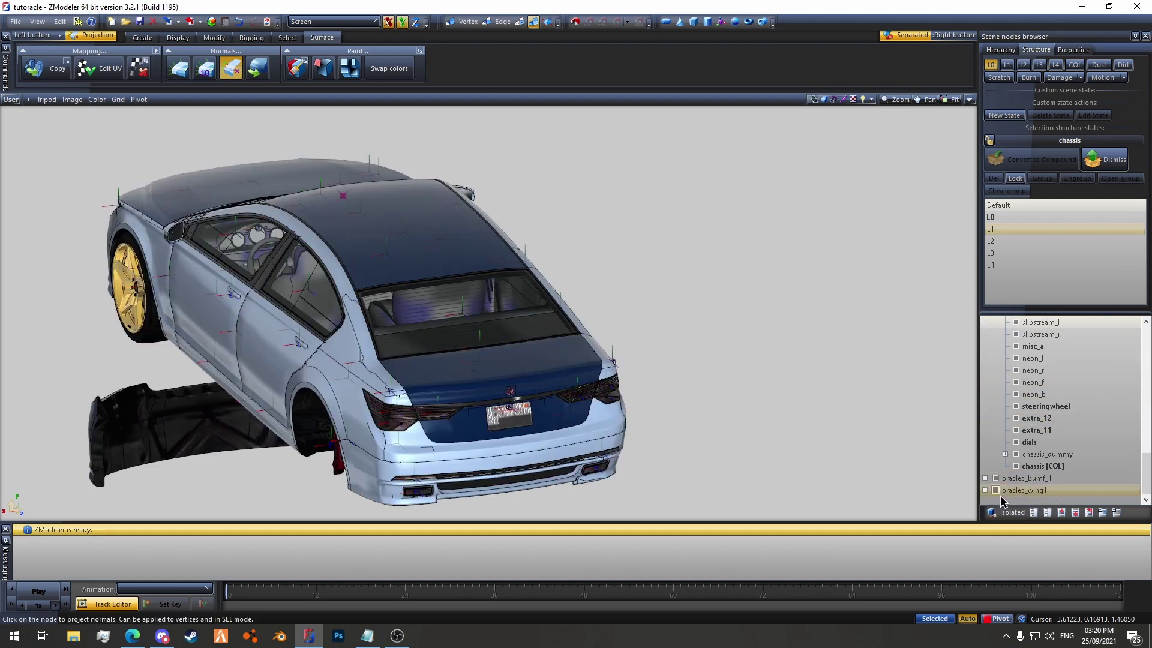
left_click(995, 489)
left_click(995, 491)
scroll(1056, 388, "up", 10)
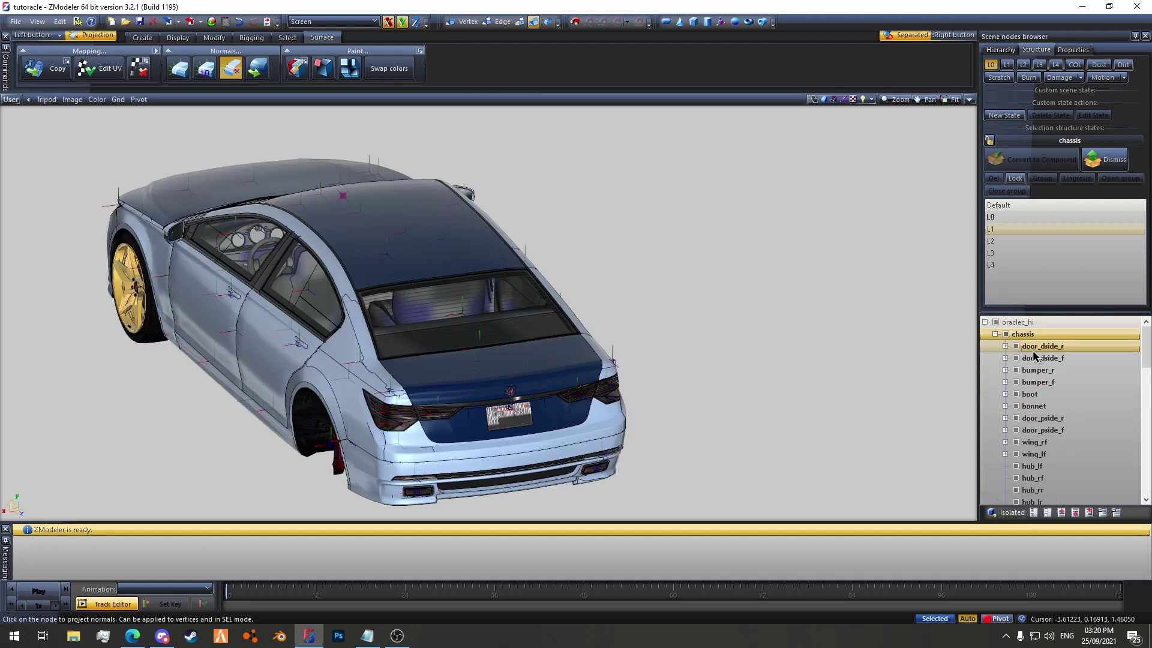
- Collapse the oraclec_hi hierarchy in the scene nodes and deactivate the Normals Projection tool
left_click(992, 323)
left_click(985, 322)
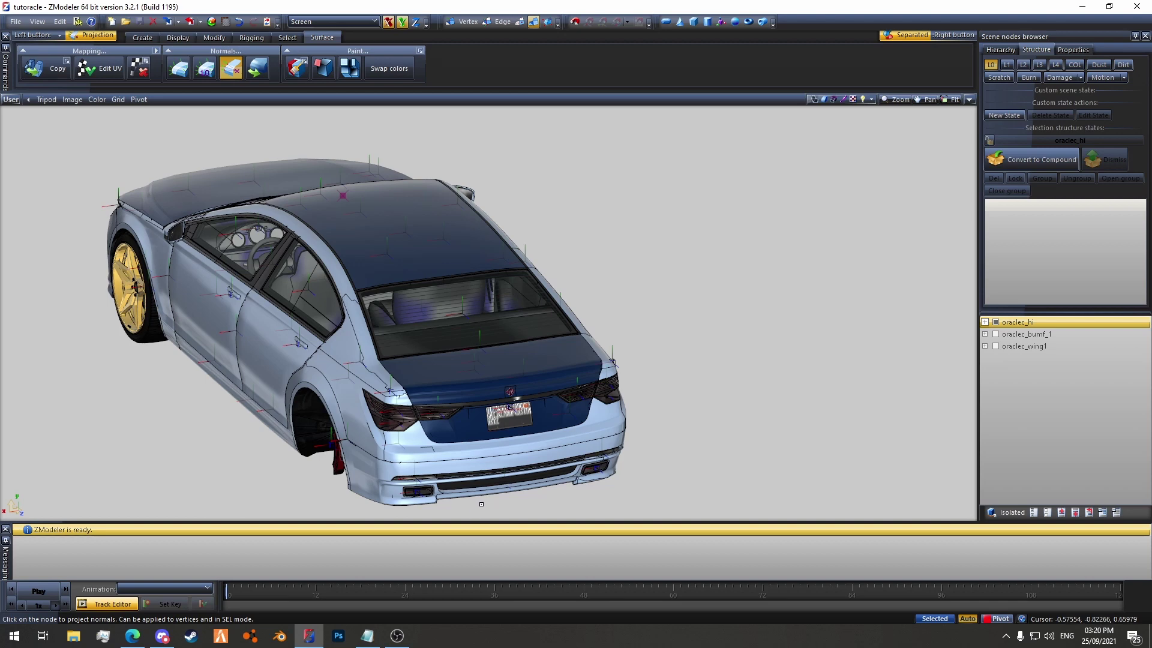
middle_click_drag(481, 504, 489, 493)
scroll(288, 471, "down", 3)
middle_click_drag(248, 441, 264, 469)
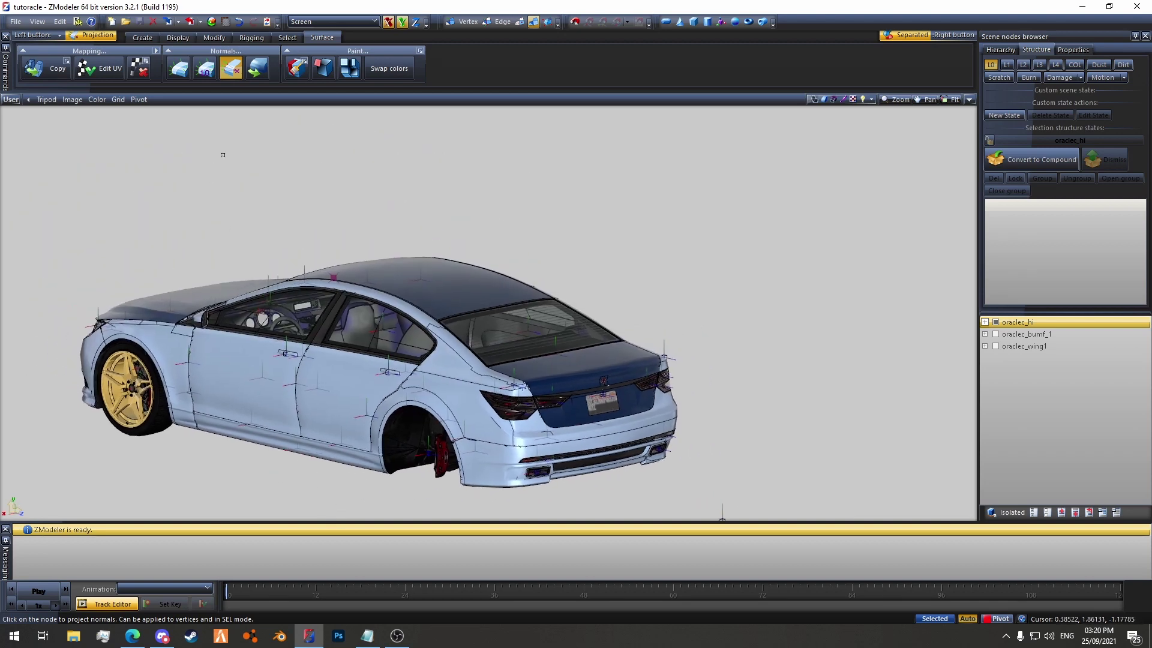
left_click(234, 76)
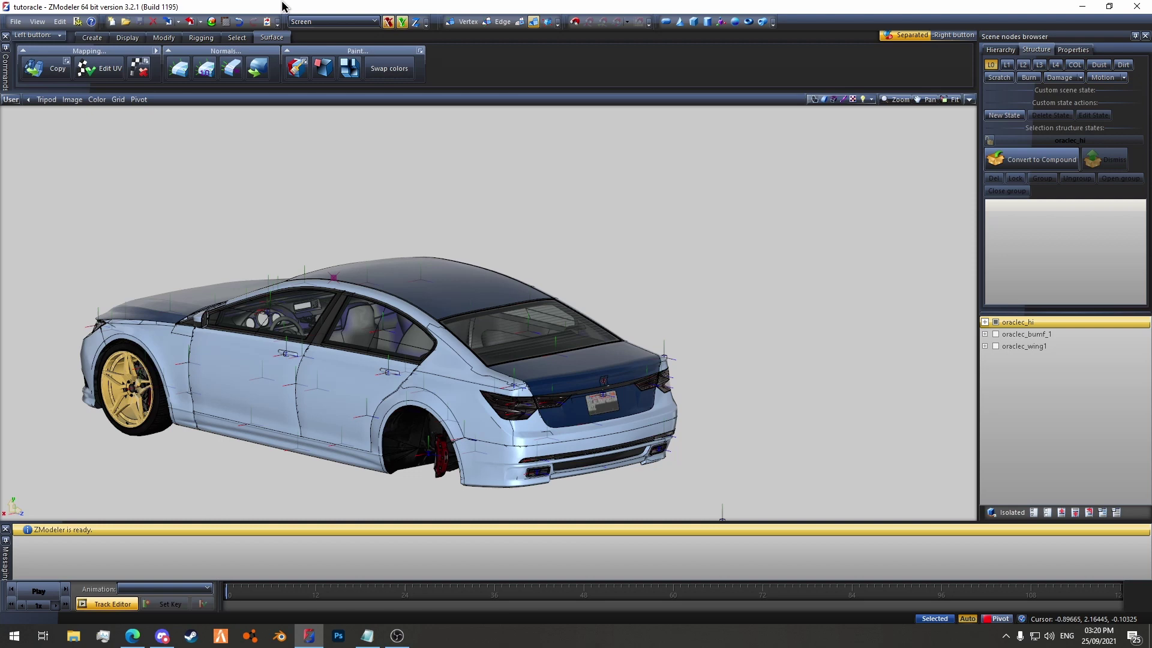
- Export the car over the existing oraclec.yft and oraclec_hi.yft files in the Exported folder
left_click(190, 22)
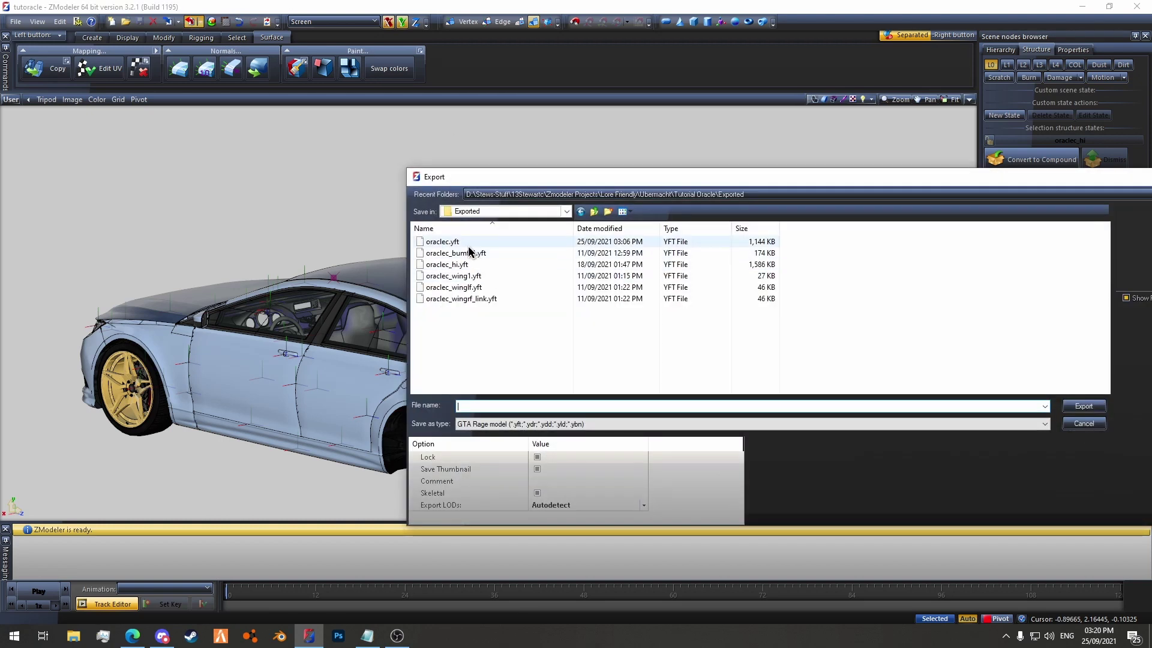
double_click(470, 246)
left_click(595, 318)
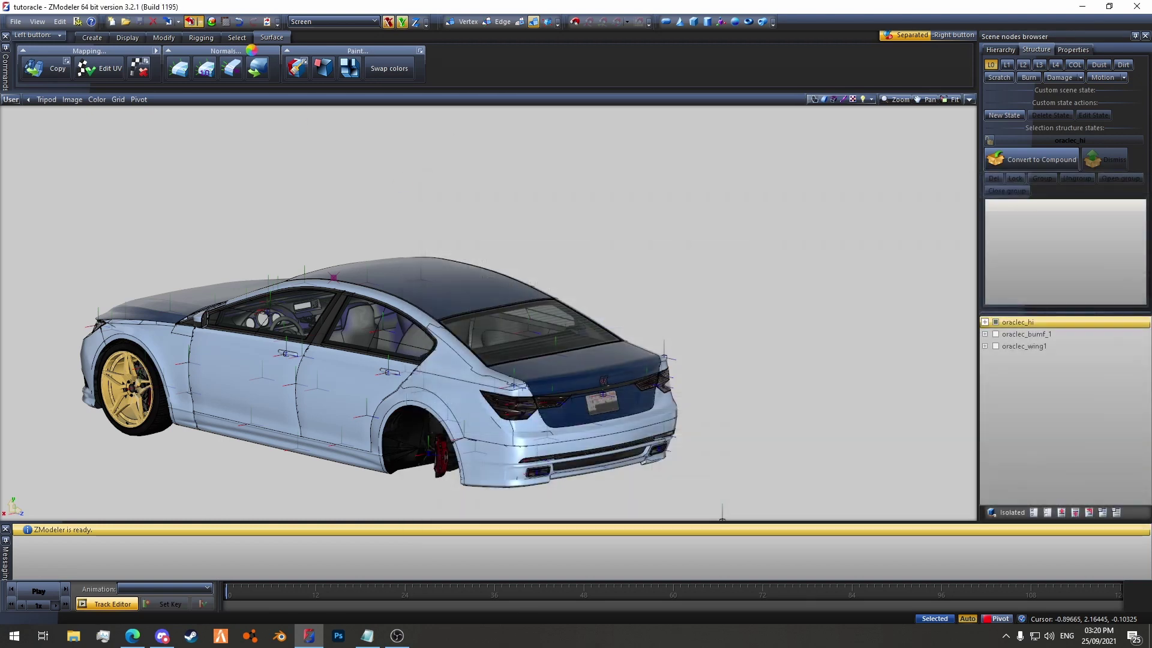
left_click(190, 21)
double_click(469, 265)
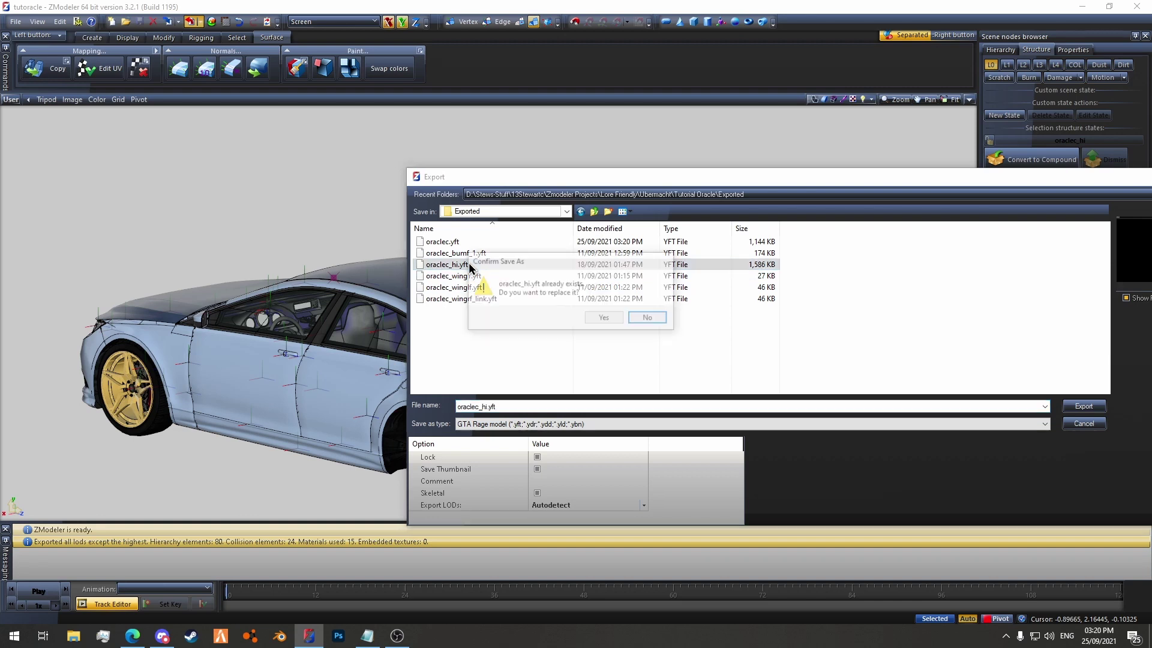
left_click(595, 318)
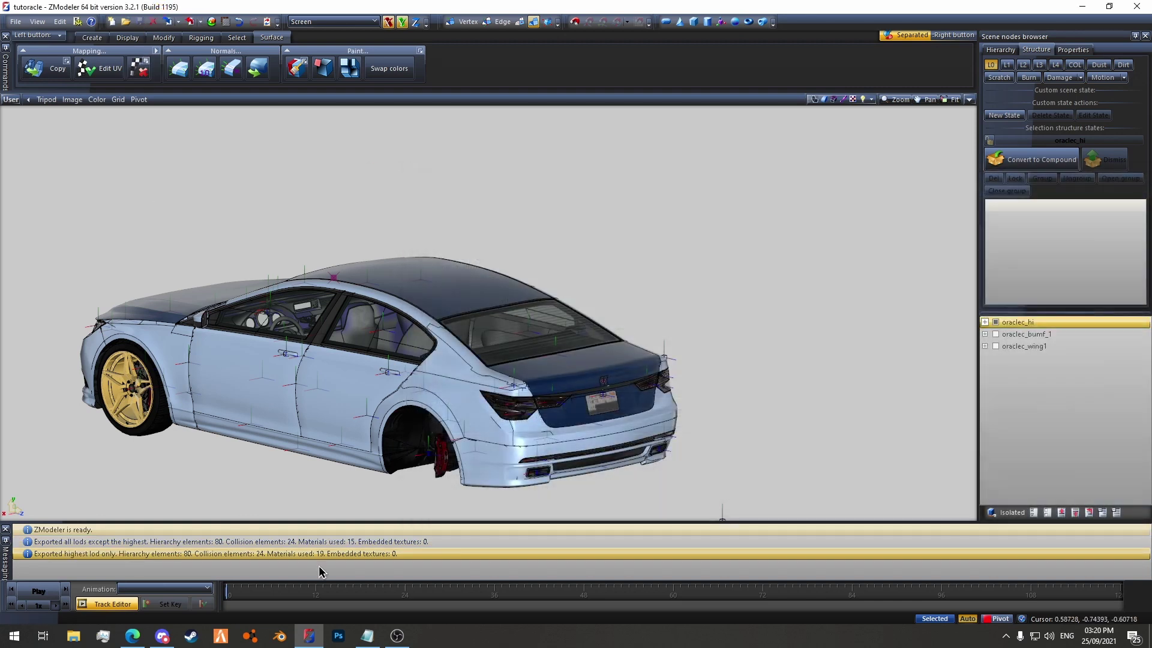
- Launch OpenIV and load the Windows version of Grand Theft Auto V
left_click(14, 636)
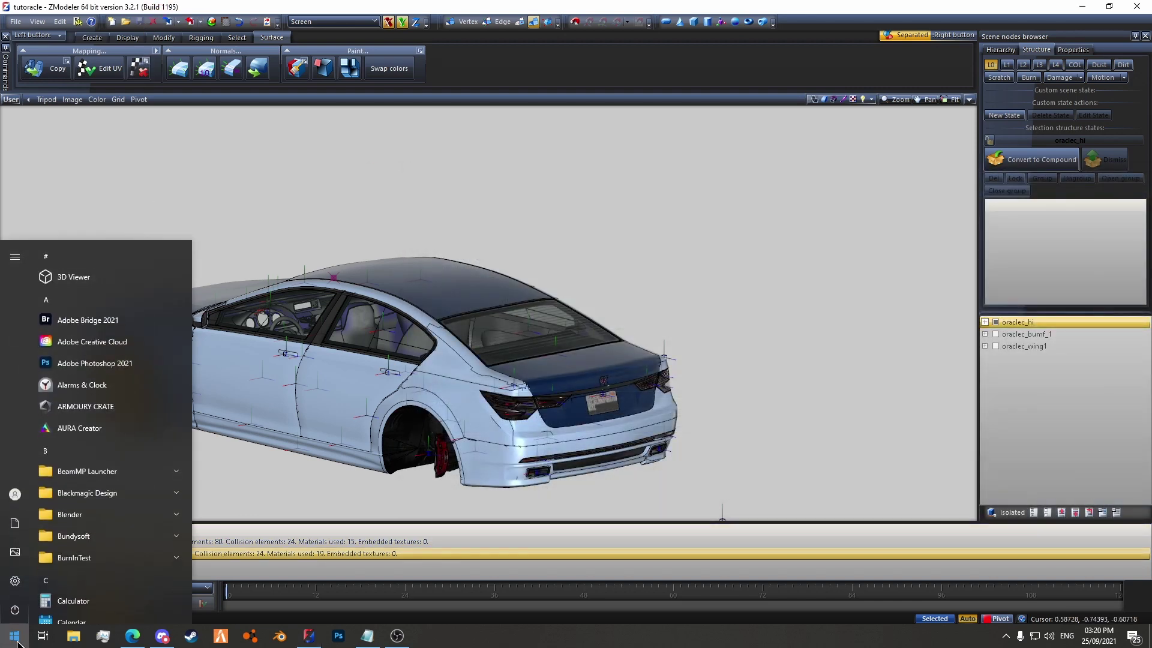
type("OpenIV")
key("Return")
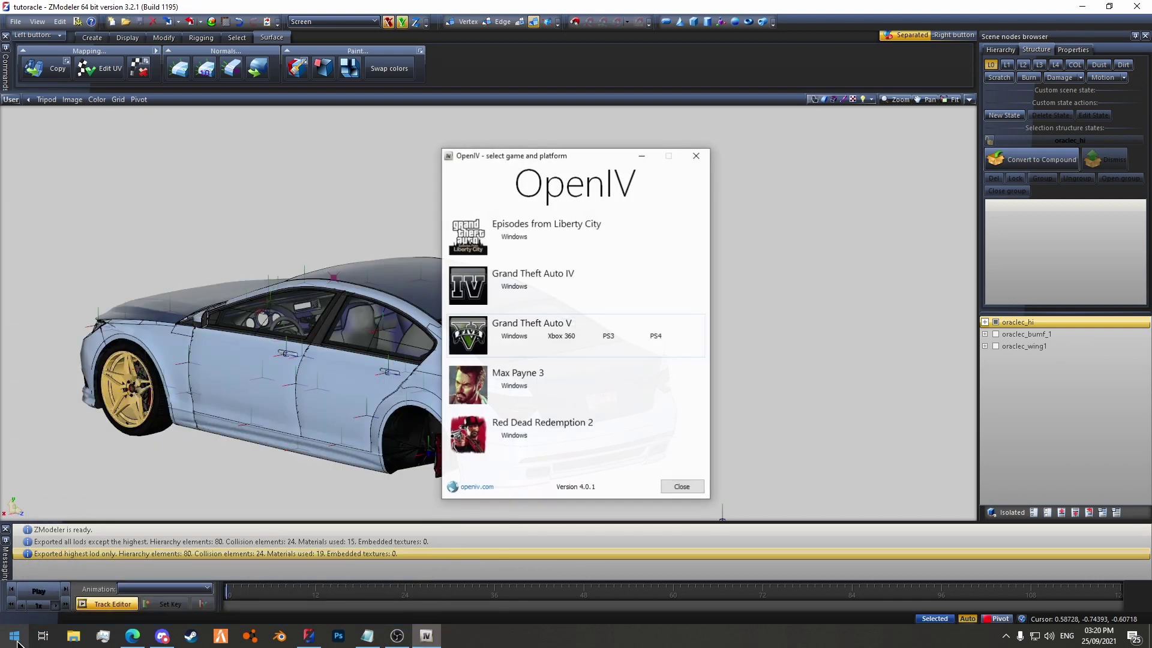
left_click(514, 337)
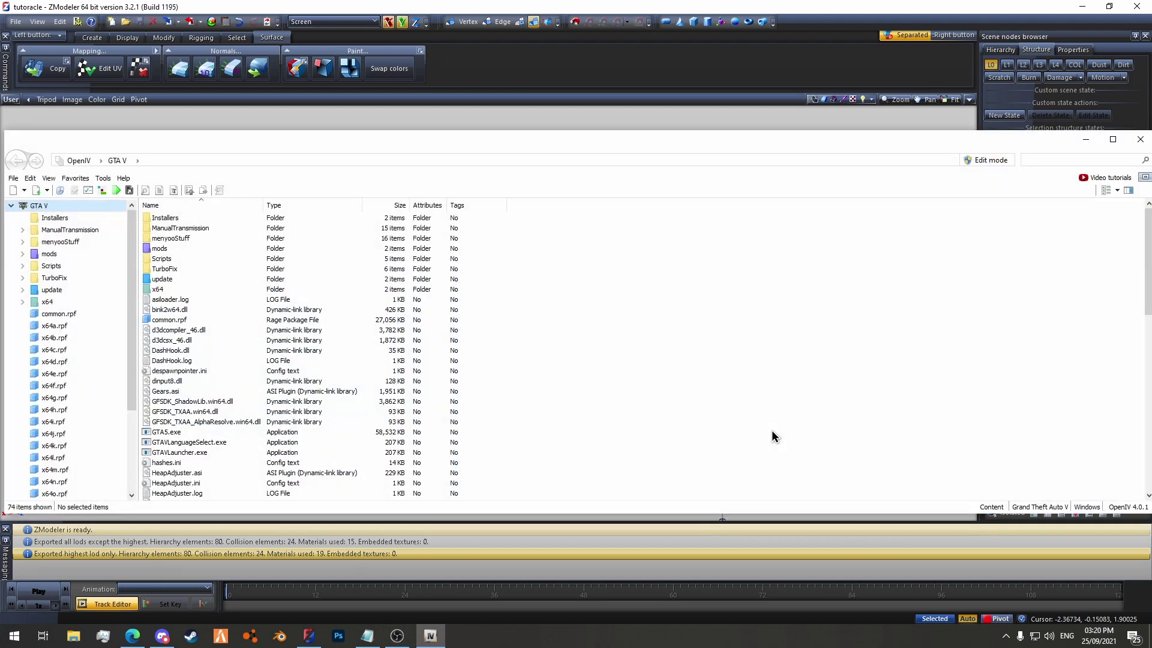
- Open vehicles.rpf under mods, update, x64, dlcpacks, stew_oraclec, dlc.rpf, x64
double_click(178, 248)
double_click(178, 218)
double_click(179, 219)
double_click(179, 218)
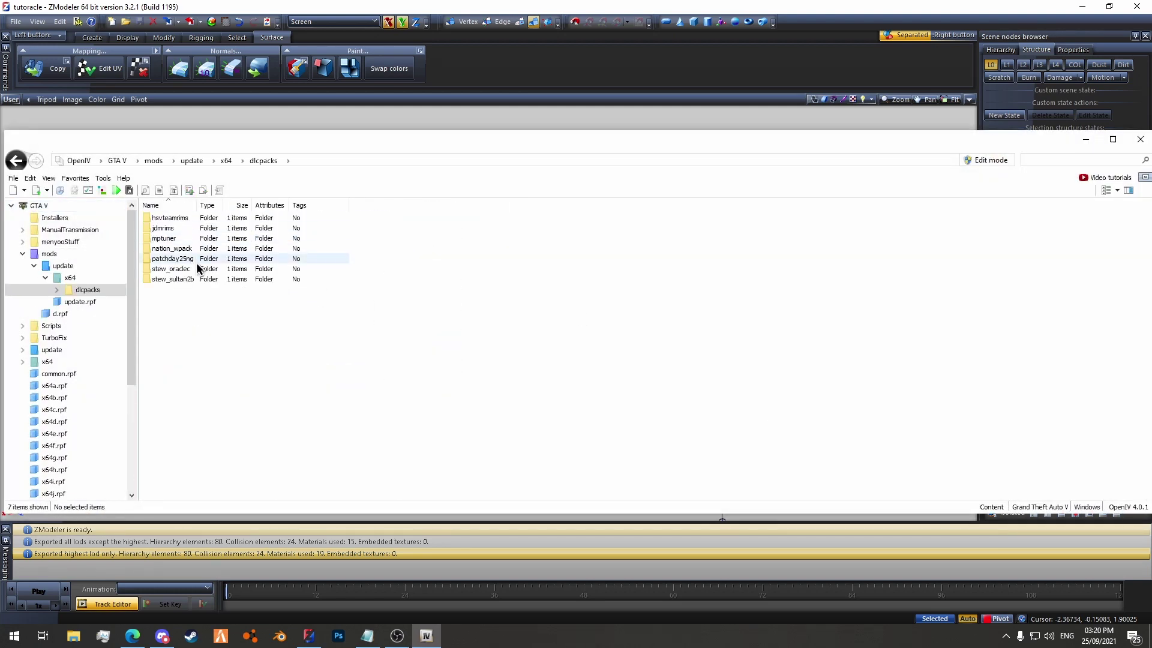
double_click(196, 268)
double_click(172, 217)
double_click(173, 228)
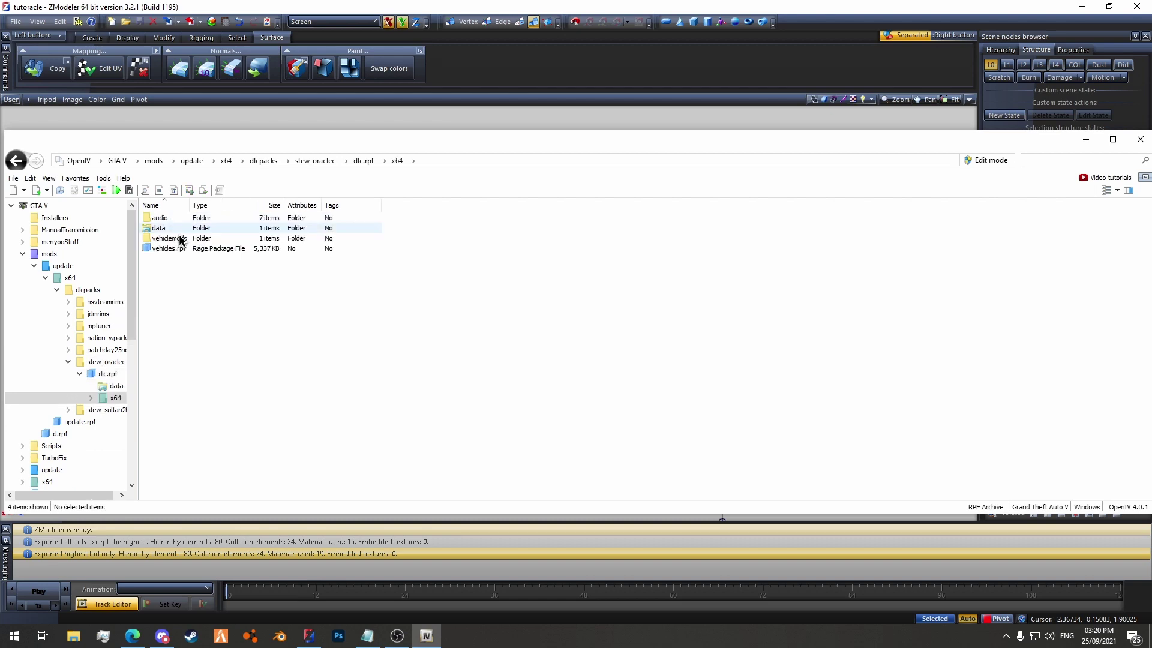
double_click(185, 248)
- Preview the archived oraclec_hi.yft in the model viewer, examine its door mirror glass up close and close the viewer
double_click(190, 239)
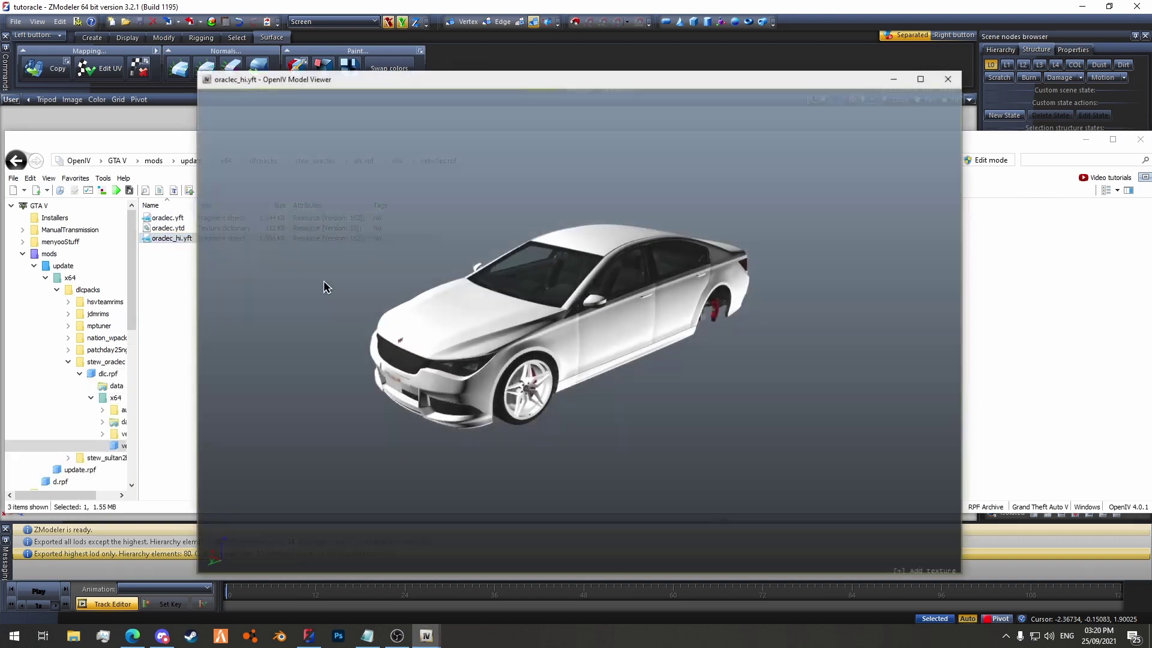
scroll(680, 295, "up", 5)
left_click_drag(738, 303, 504, 287)
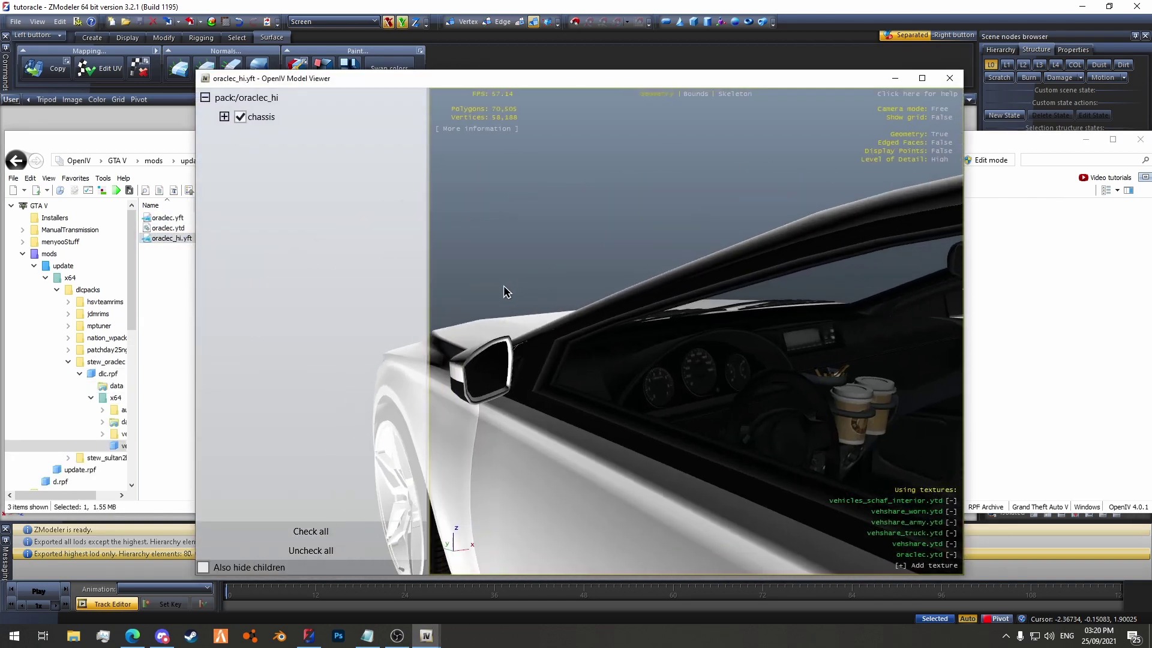
scroll(618, 324, "up", 3)
left_click_drag(617, 324, 656, 281)
scroll(708, 309, "up", 3)
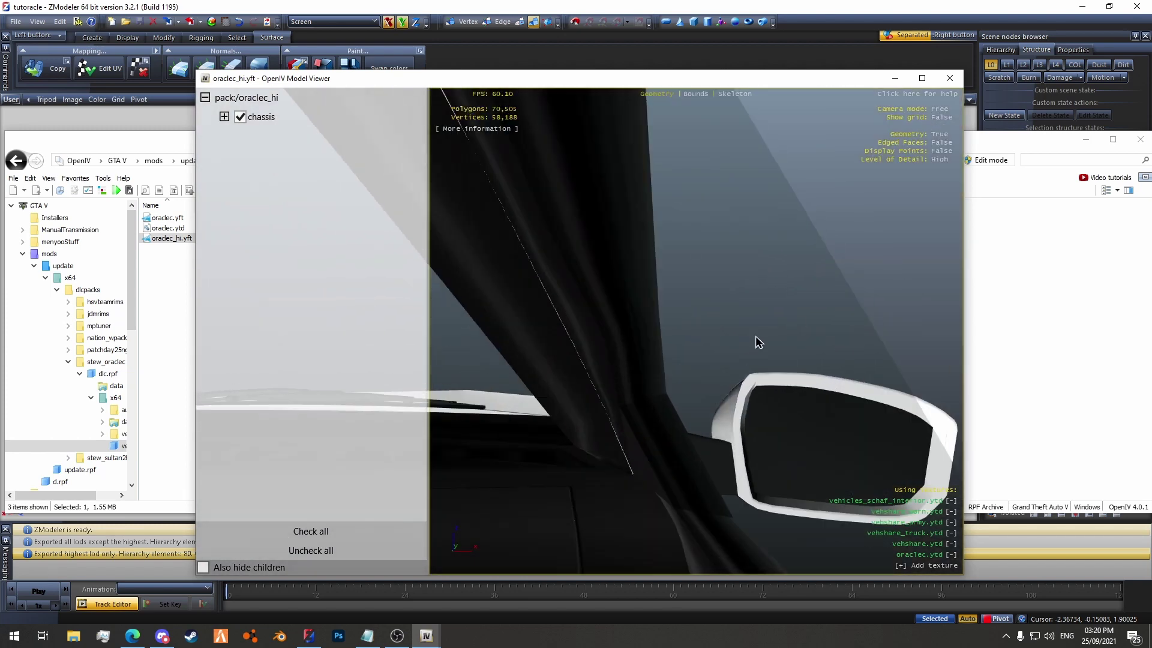
left_click_drag(757, 342, 729, 378)
scroll(704, 379, "up", 3)
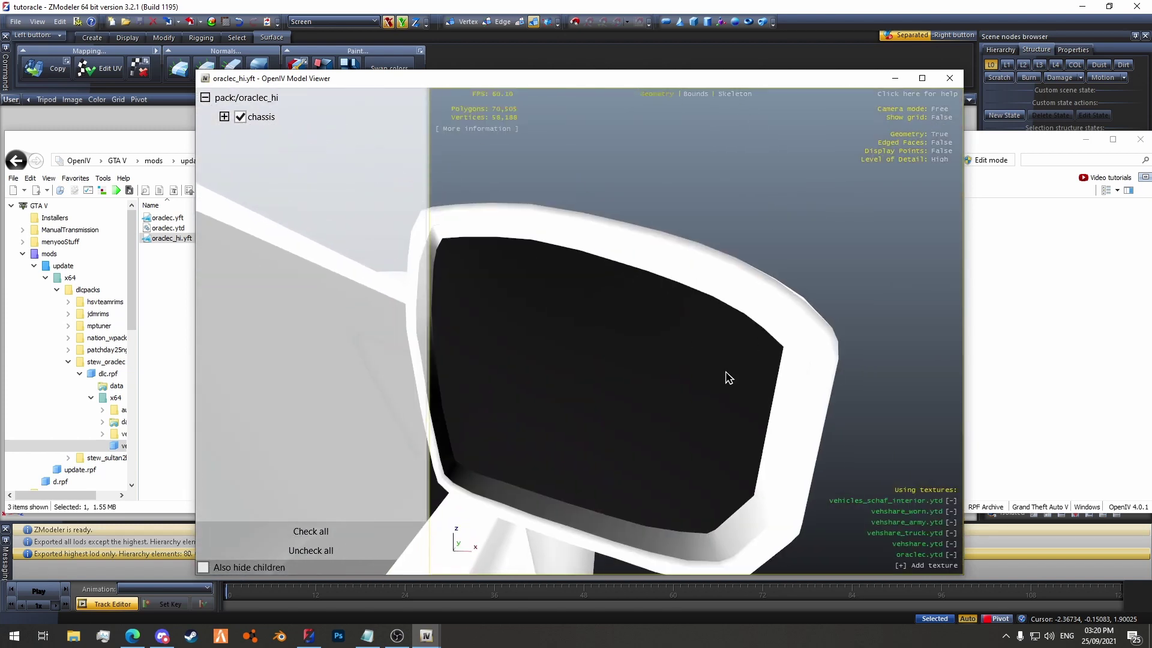
left_click(950, 78)
- In File Explorer, go to the Exported folder of the Tutorial Oracle project under Lore Friendly, Ubermacht on the SSD (D:) drive
left_click(73, 635)
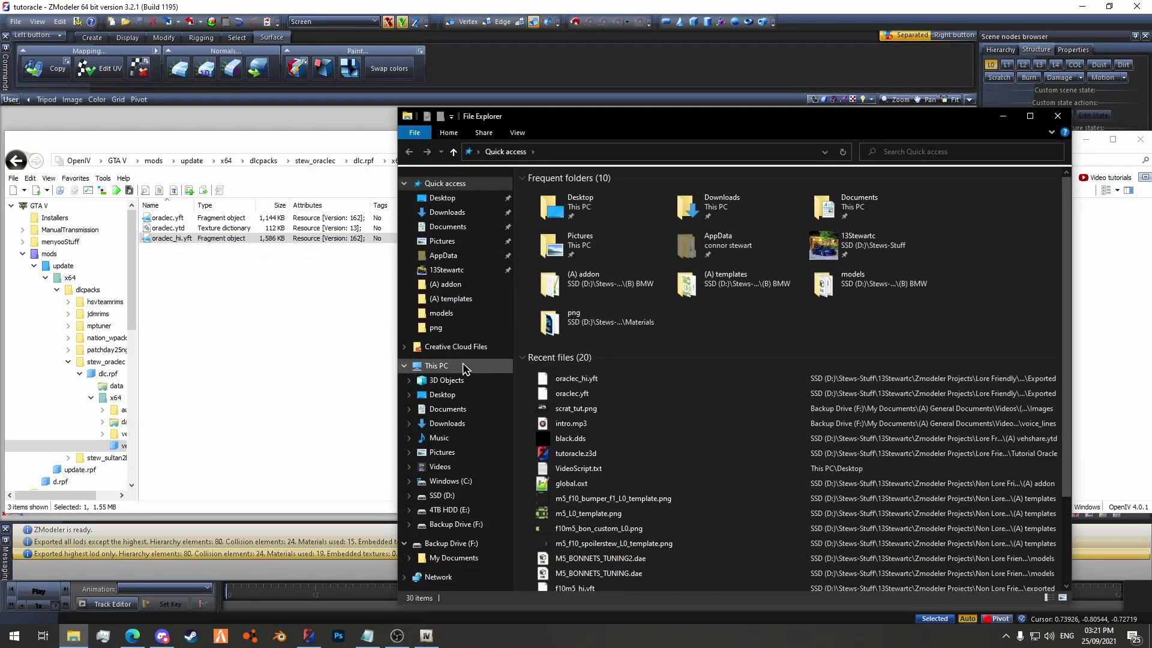
left_click(444, 495)
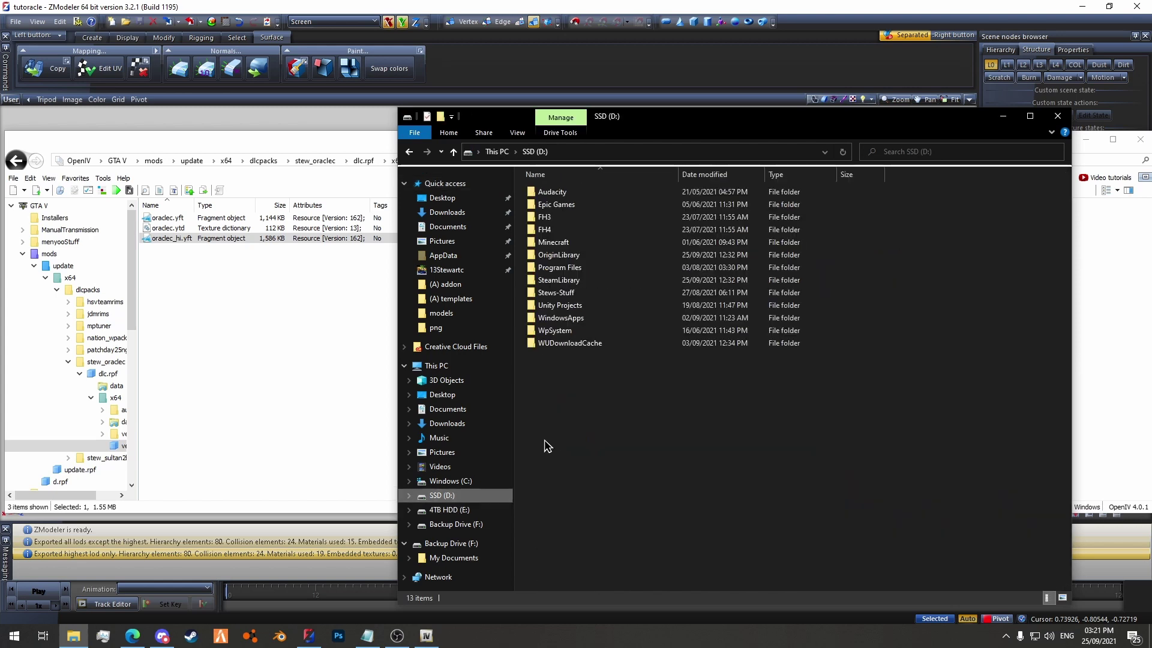
double_click(556, 292)
double_click(567, 225)
double_click(567, 268)
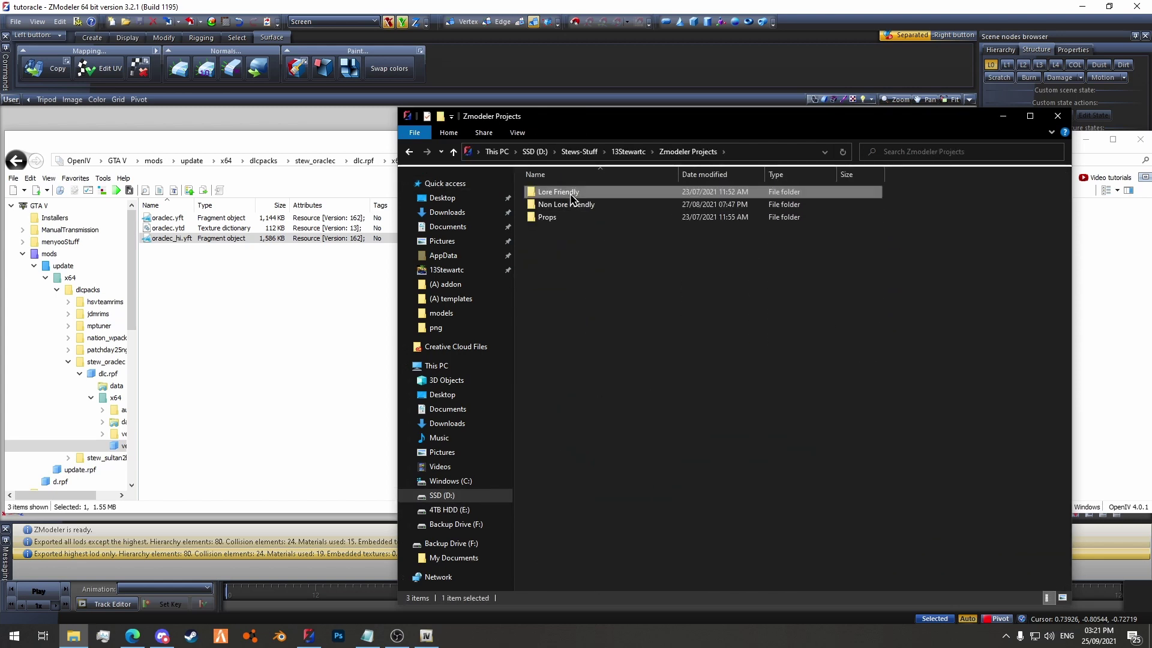
double_click(557, 192)
left_click(589, 353)
scroll(588, 352, "down", 9)
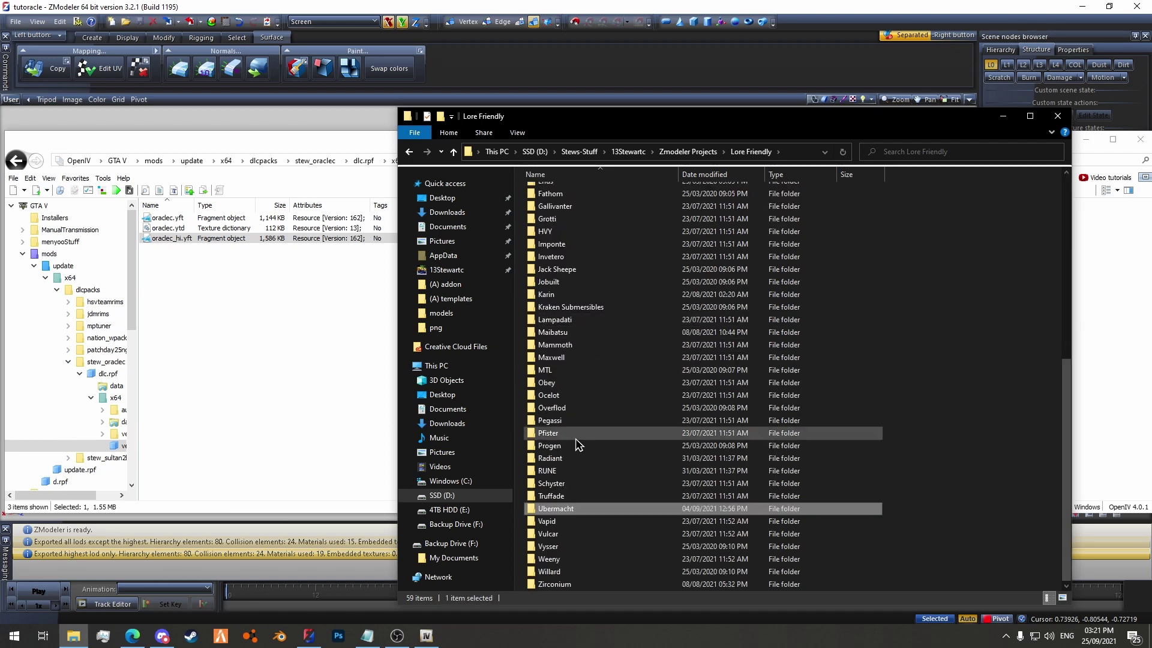
double_click(581, 511)
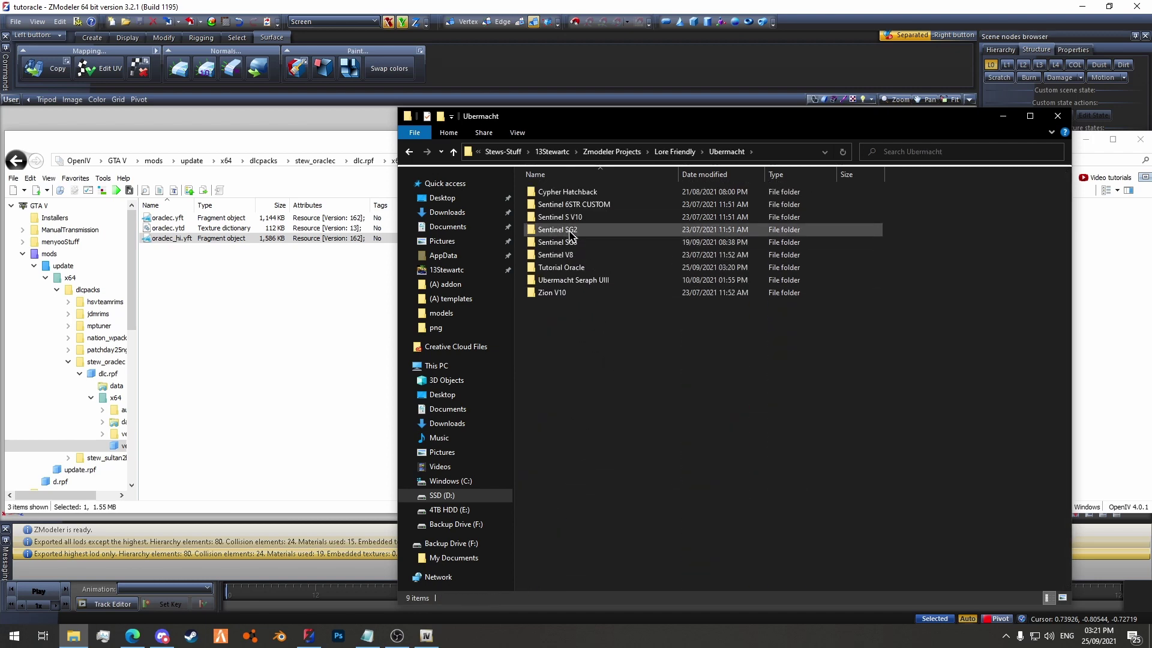
left_click(560, 269)
double_click(561, 273)
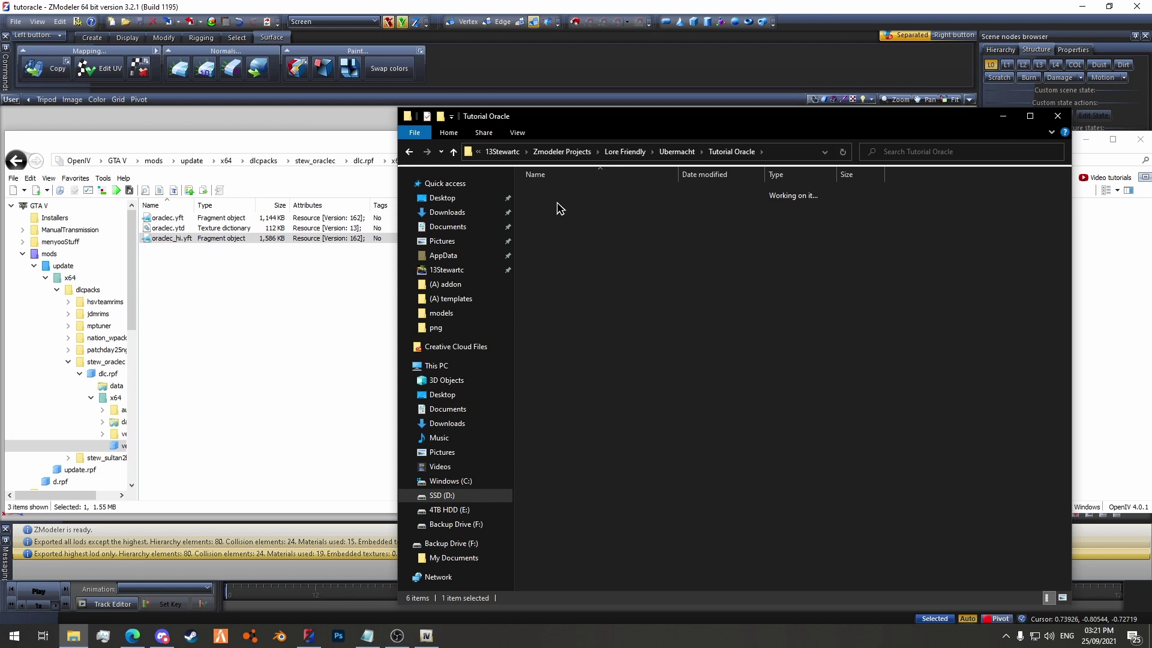
- Try to transfer the exported oraclec.yft and oraclec_hi.yft into vehicles.rpf
left_click(589, 207)
left_click(588, 267, "ctrl")
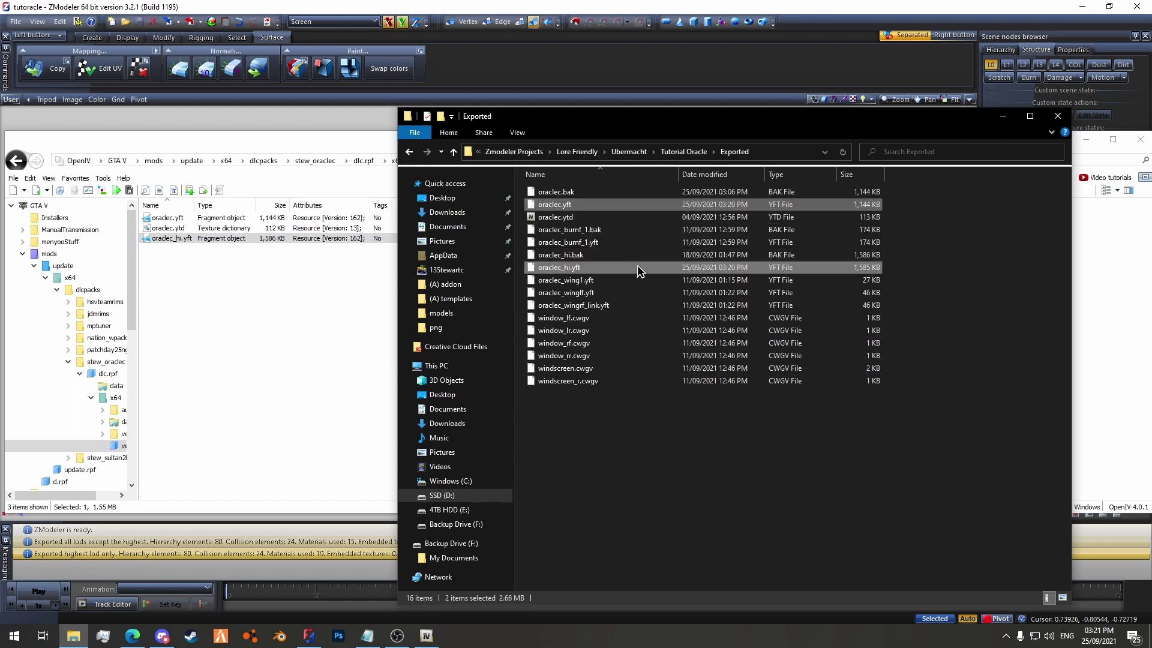
left_click_drag(284, 249, 346, 257)
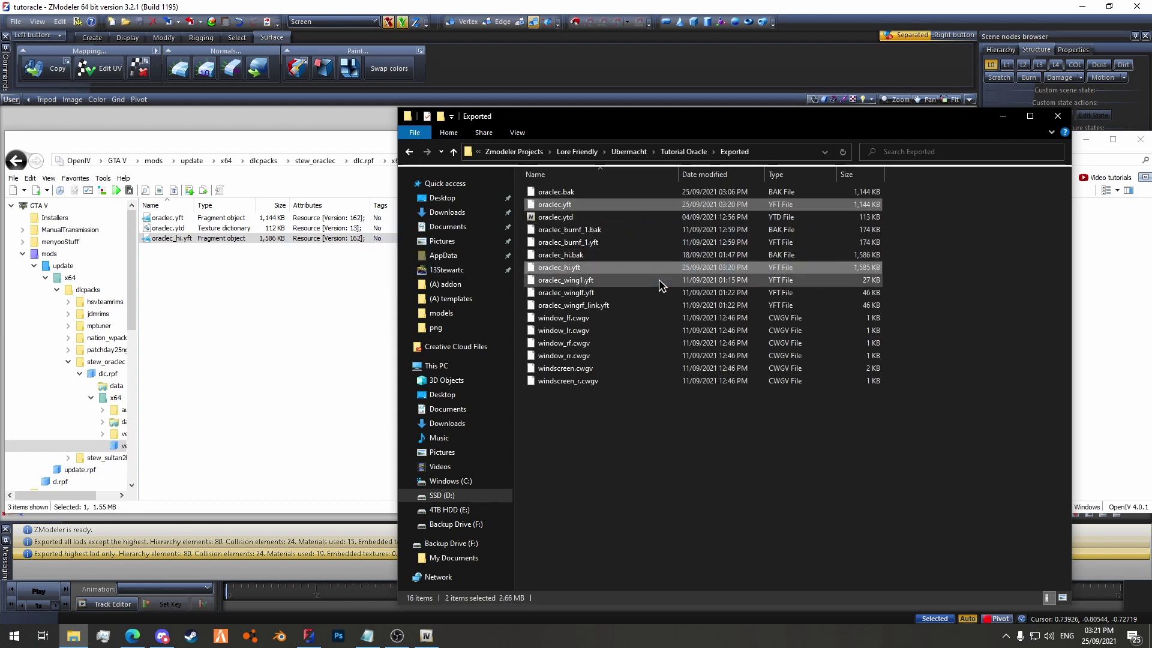
- Enable edit mode in OpenIV and replace oraclec.yft and oraclec_hi.yft in vehicles.rpf with the newly exported files
left_click(1114, 155)
left_click(995, 162)
left_click(615, 357)
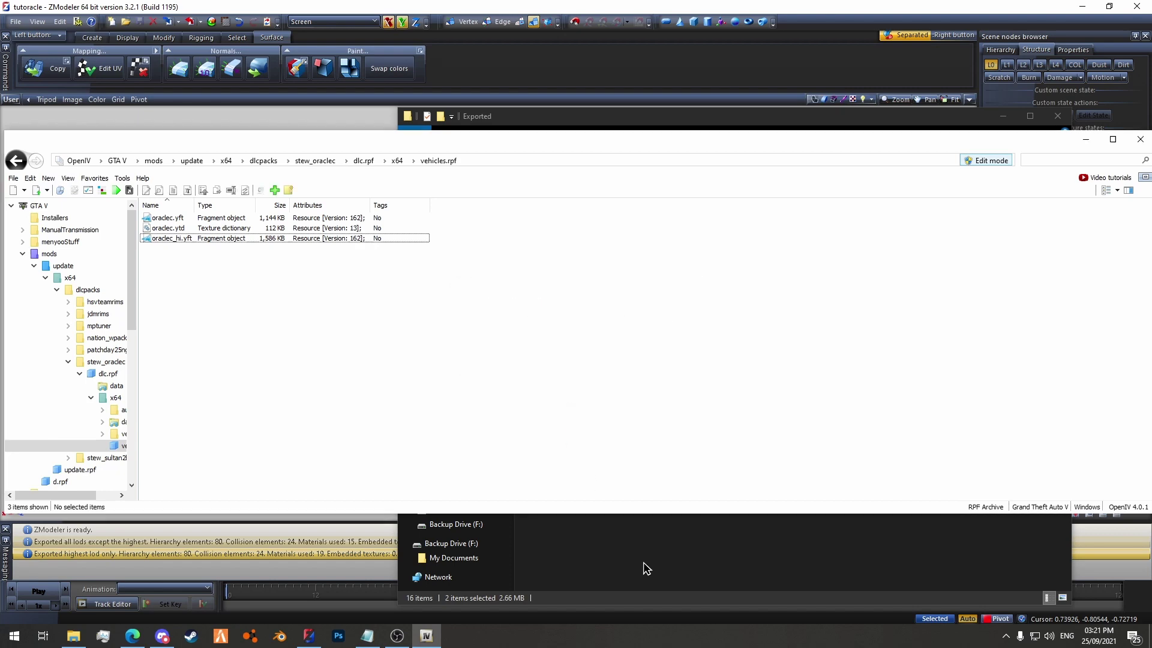
left_click(645, 568)
left_click(580, 267)
left_click(598, 205, "ctrl")
left_click_drag(599, 204, 261, 236)
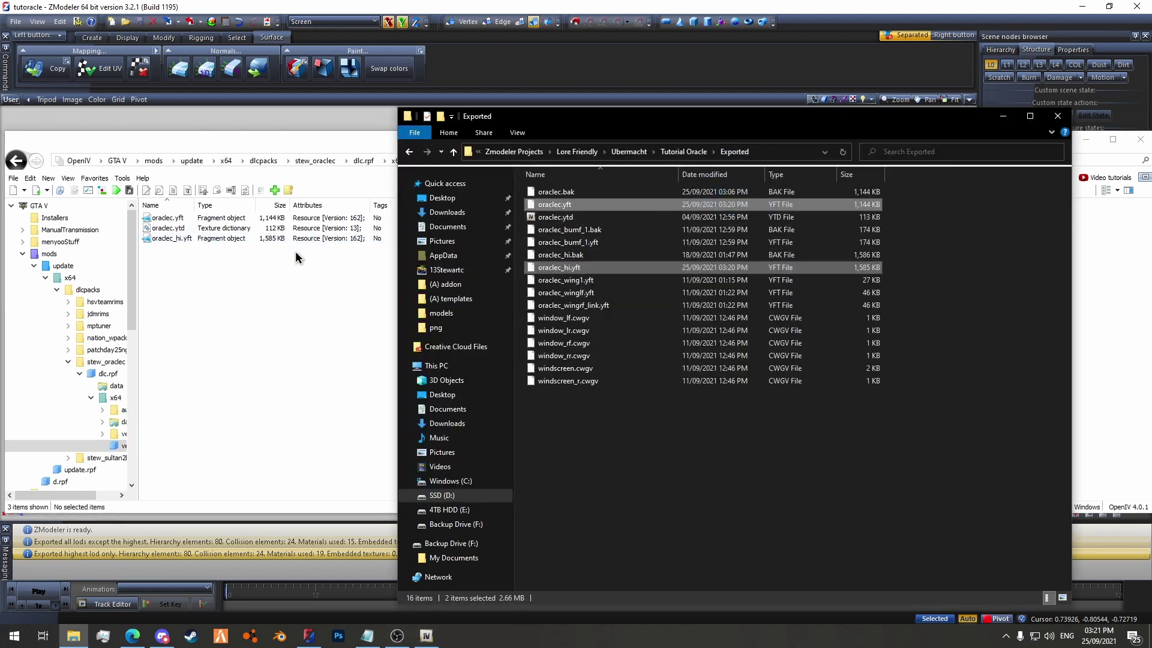
- Preview the replaced oraclec_hi.yft in the model viewer, examine its mirrors and overall body, and close the viewer
left_click(284, 238)
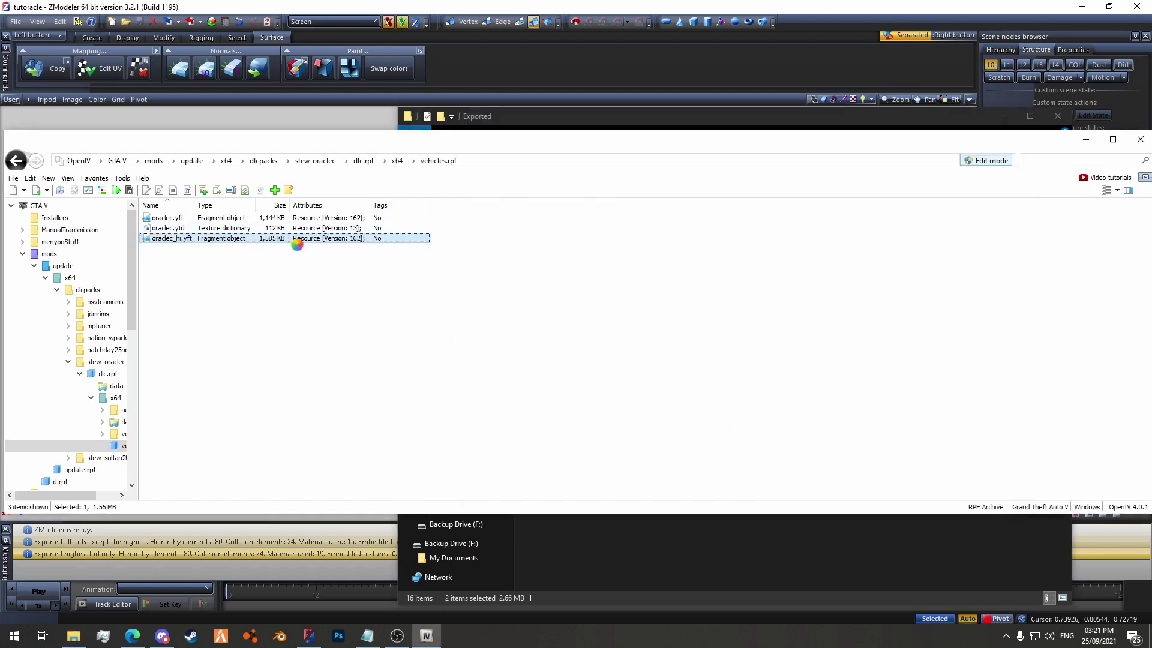
scroll(689, 212, "up", 10)
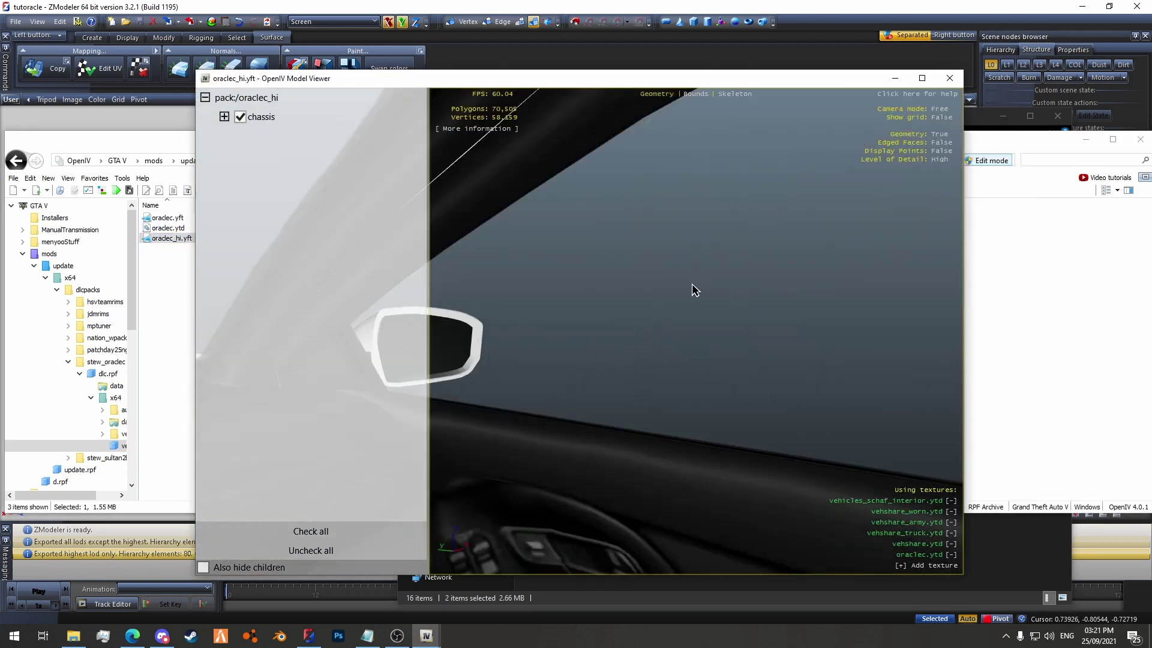
left_click_drag(694, 291, 378, 279)
scroll(585, 282, "up", 3)
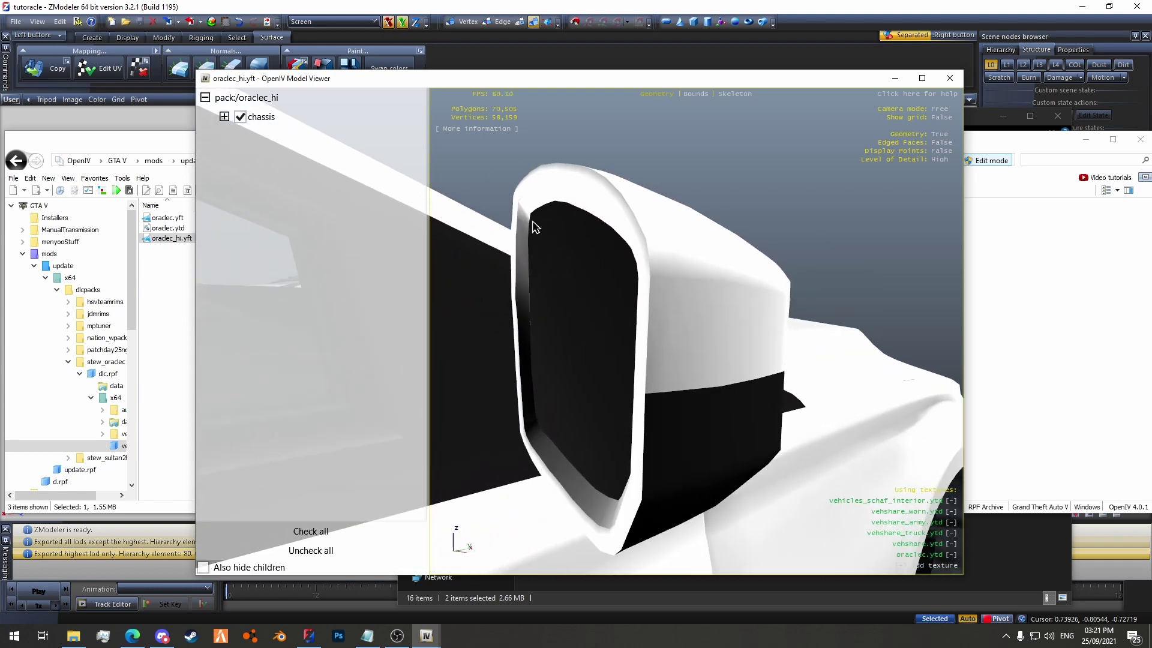
scroll(563, 201, "down", 8)
left_click_drag(563, 200, 867, 261)
scroll(455, 283, "down", 8)
scroll(666, 291, "up", 4)
scroll(779, 263, "down", 5)
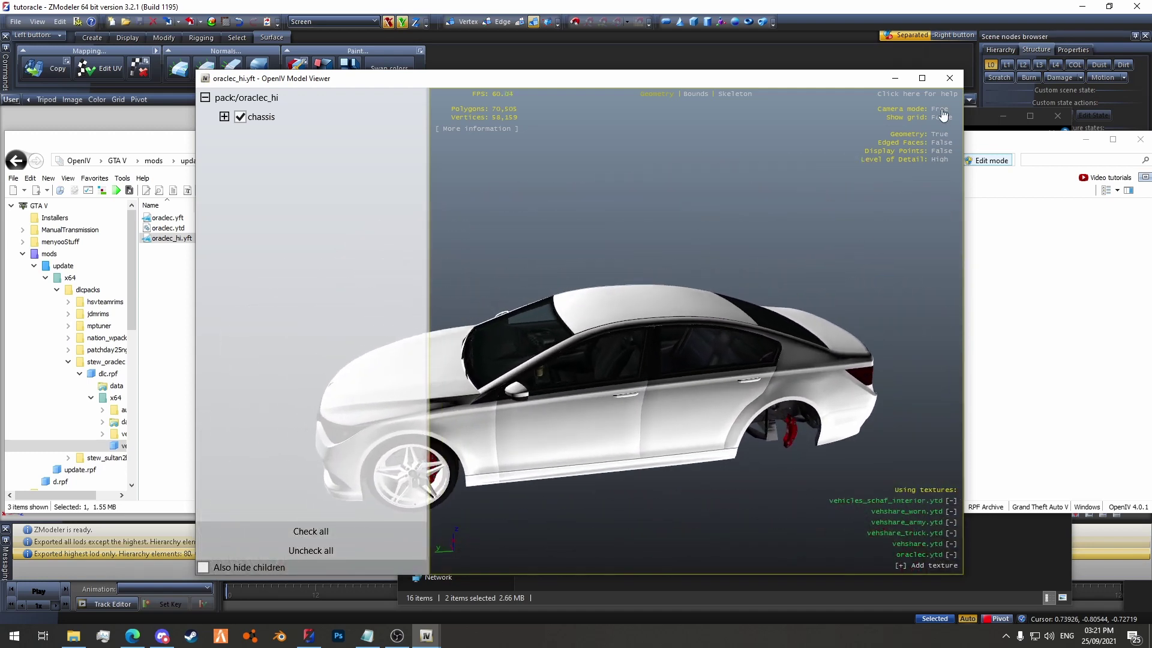
left_click(949, 78)
left_click(416, 321)
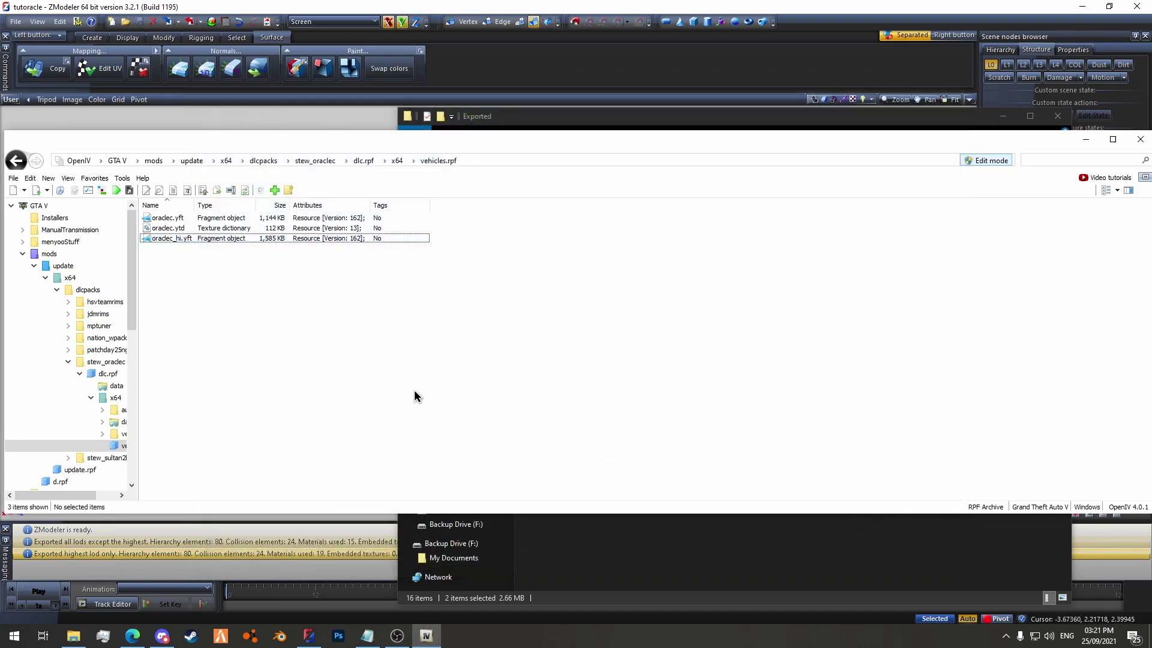
- Launch Grand Theft Auto V
right_click(202, 637)
left_click(172, 308)
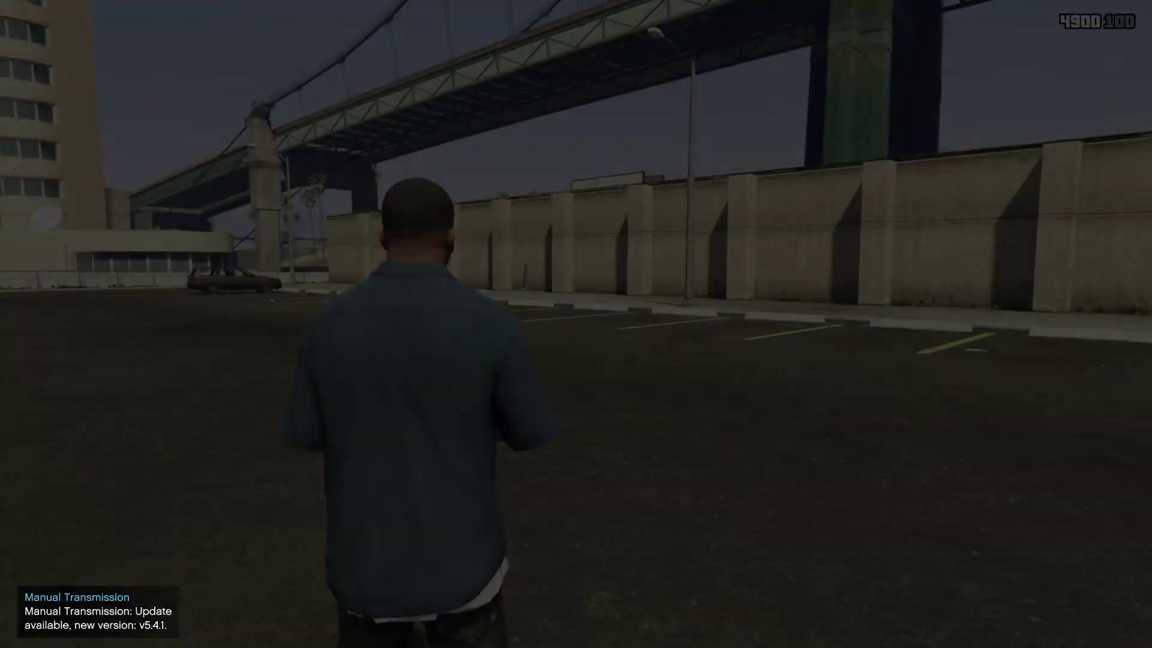
- Open the vehicle spawning list in the Menyoo trainer
key("Tab")
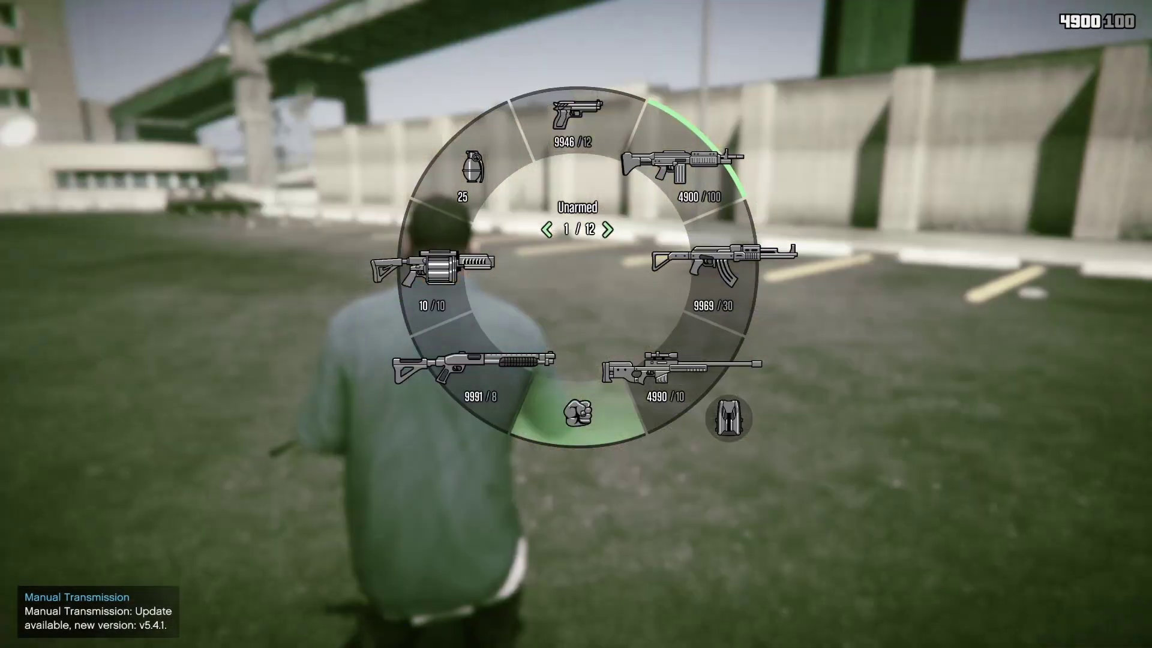
key("F8")
key("Down")
key("Down")
key("Return")
key("Down")
key("Down")
key("Up")
key("Return")
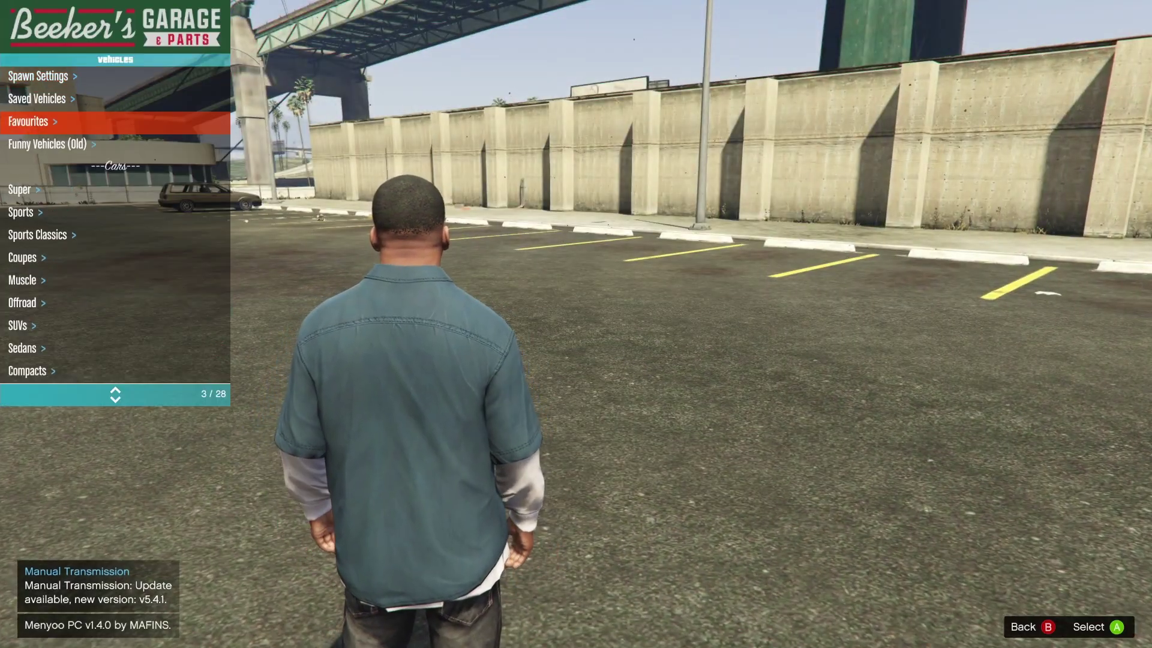
- Spawn the Ubermacht Oracle Custom by entering its model name
key("Up")
key("Up")
key("Up")
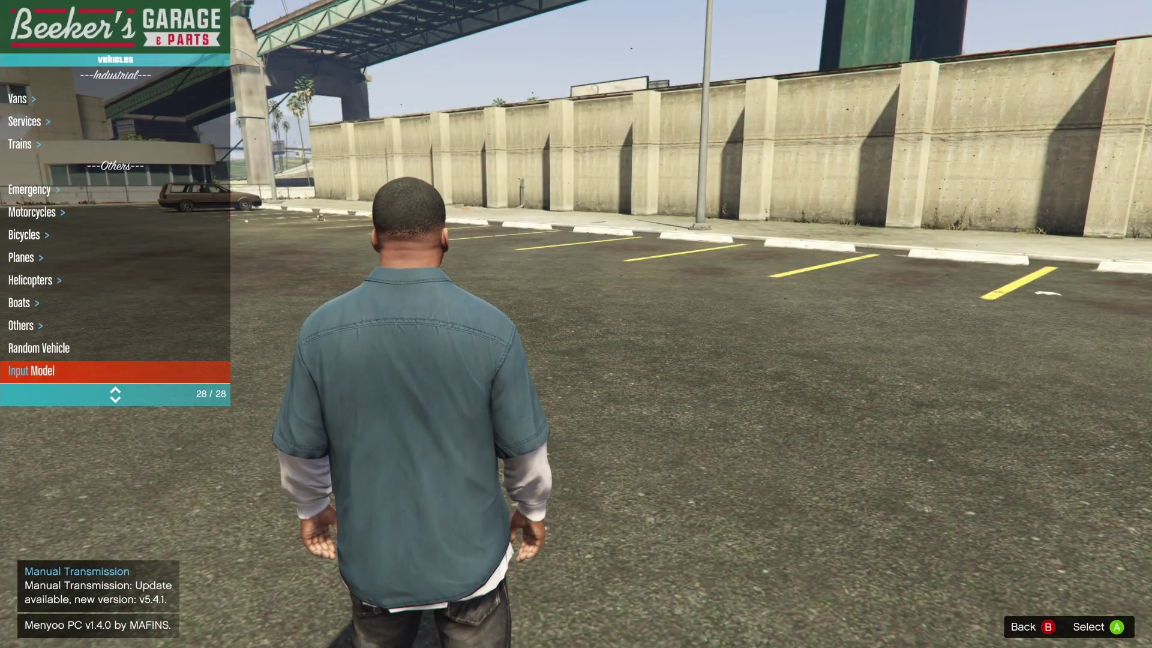
key("Return")
type("oracle")
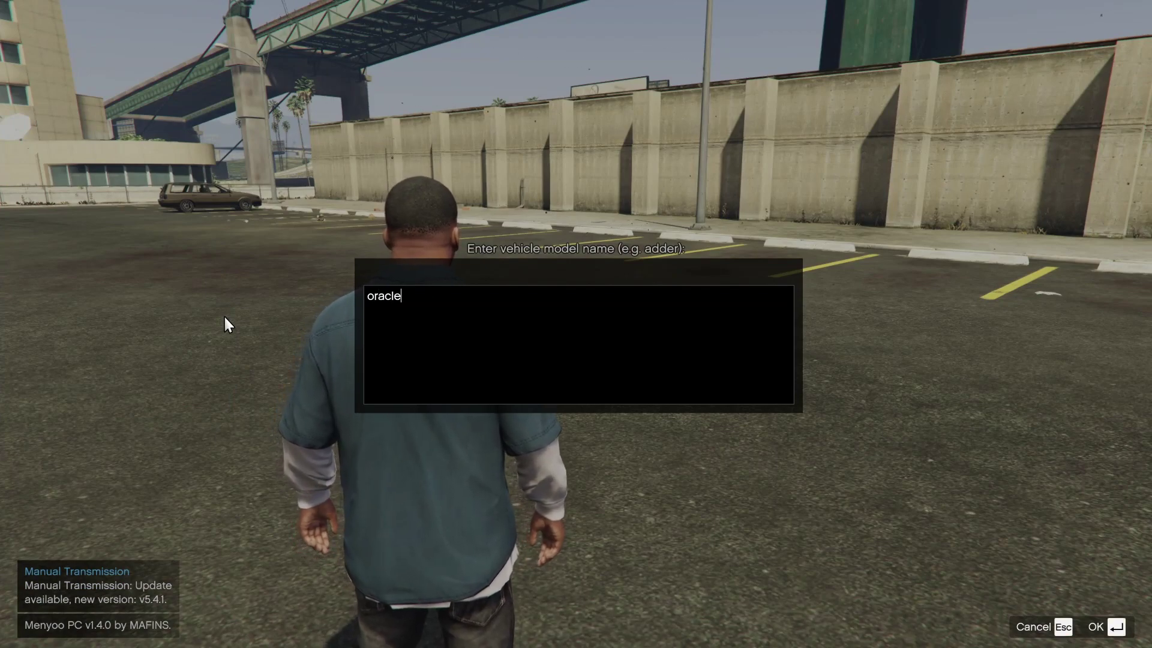
key("Return")
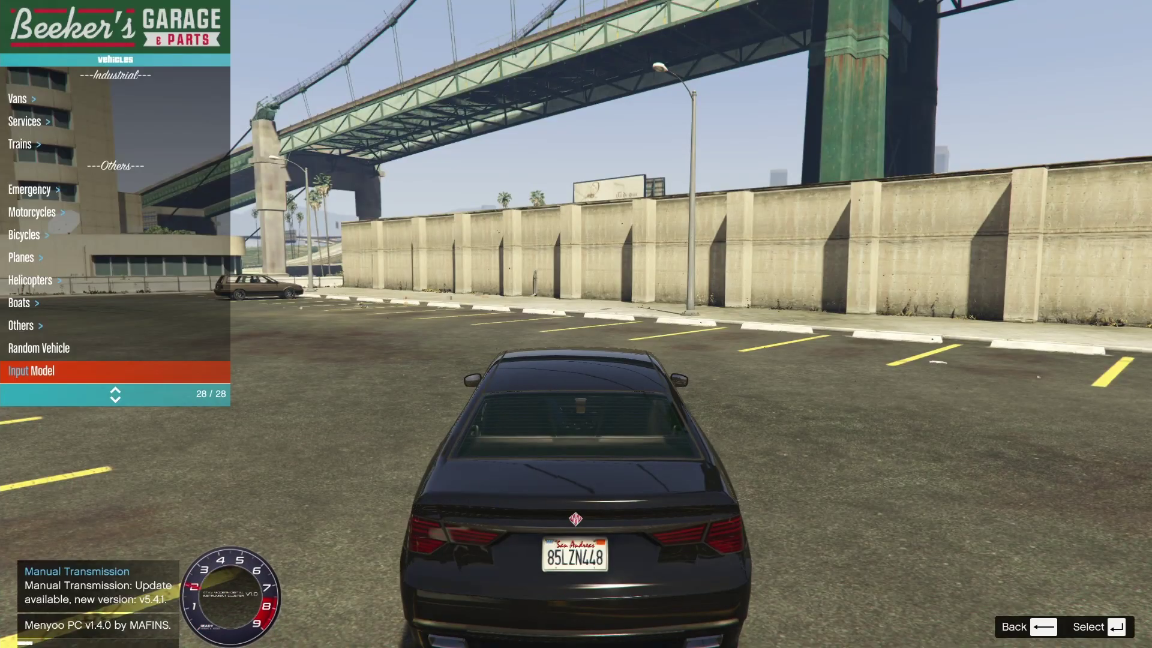
- Close the trainer, switch to first-person view and examine the driver's side mirror and the interior rear-view mirror
key("BackSpace")
key("BackSpace")
key("v")
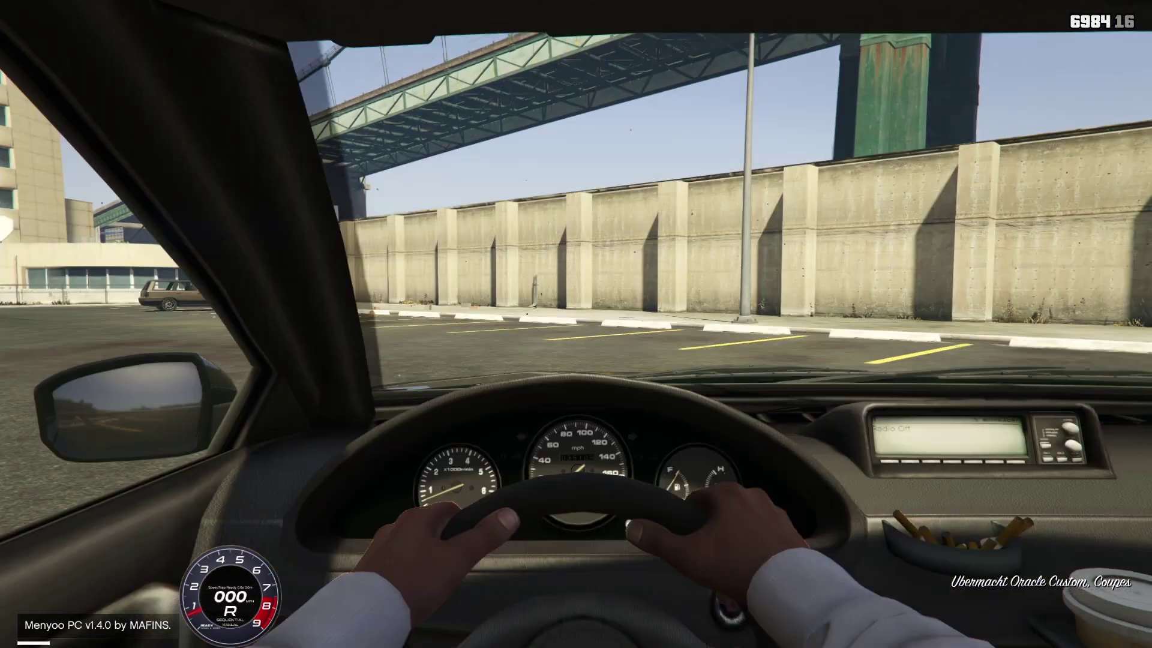
key("w")
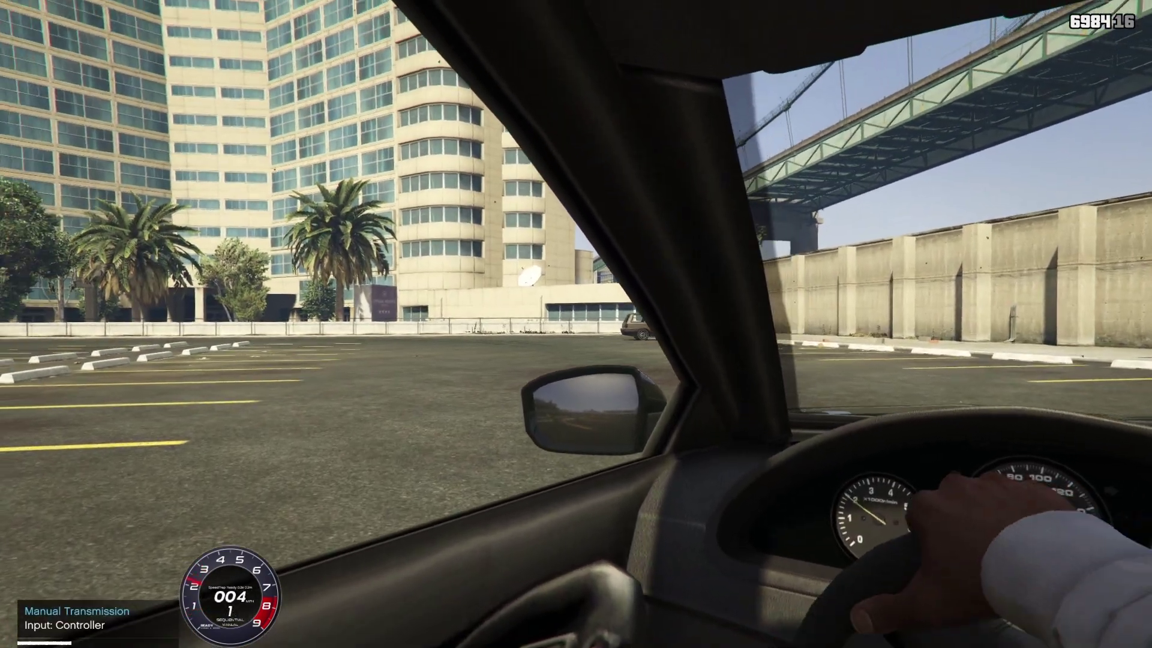
left_click(576, 324)
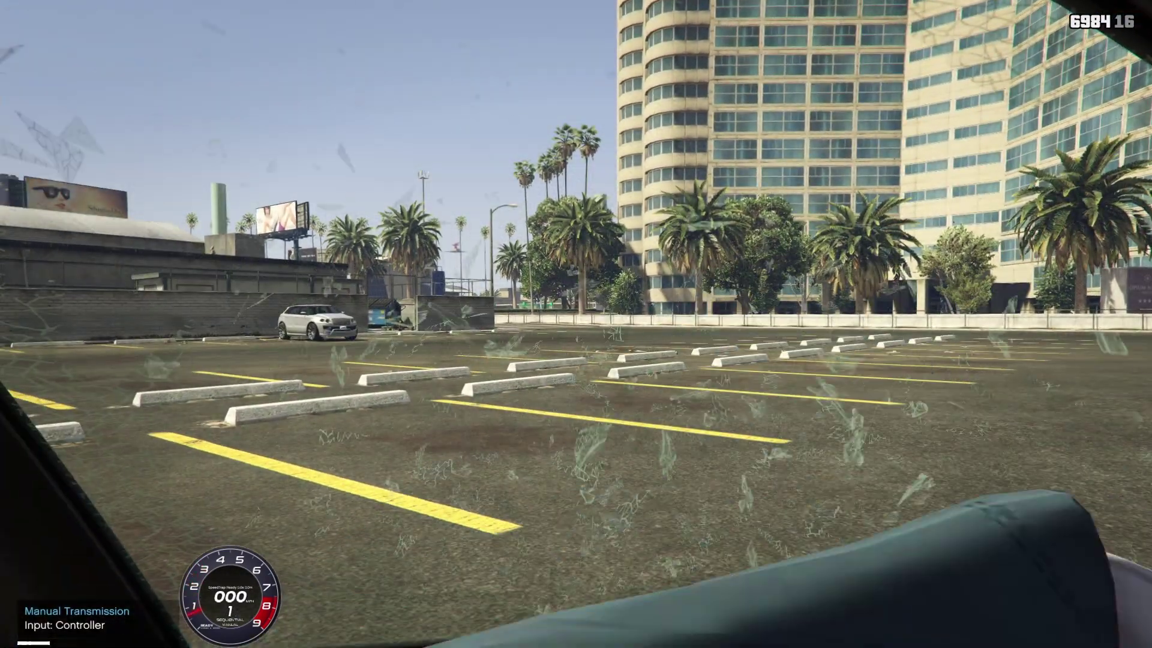
key("w")
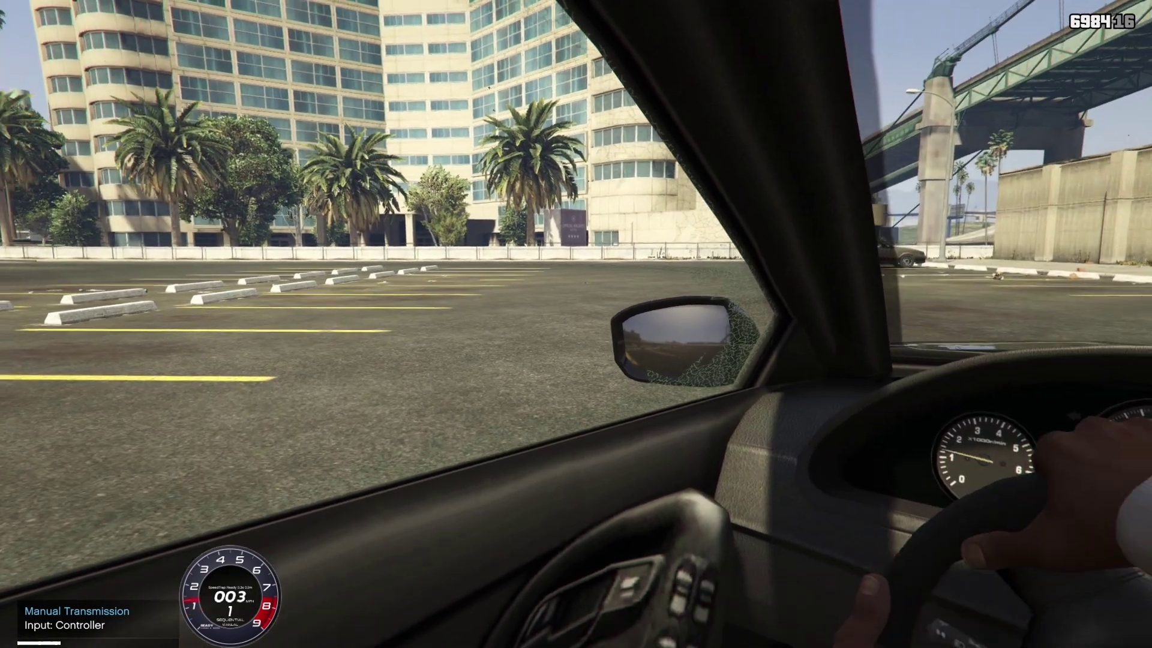
key("s")
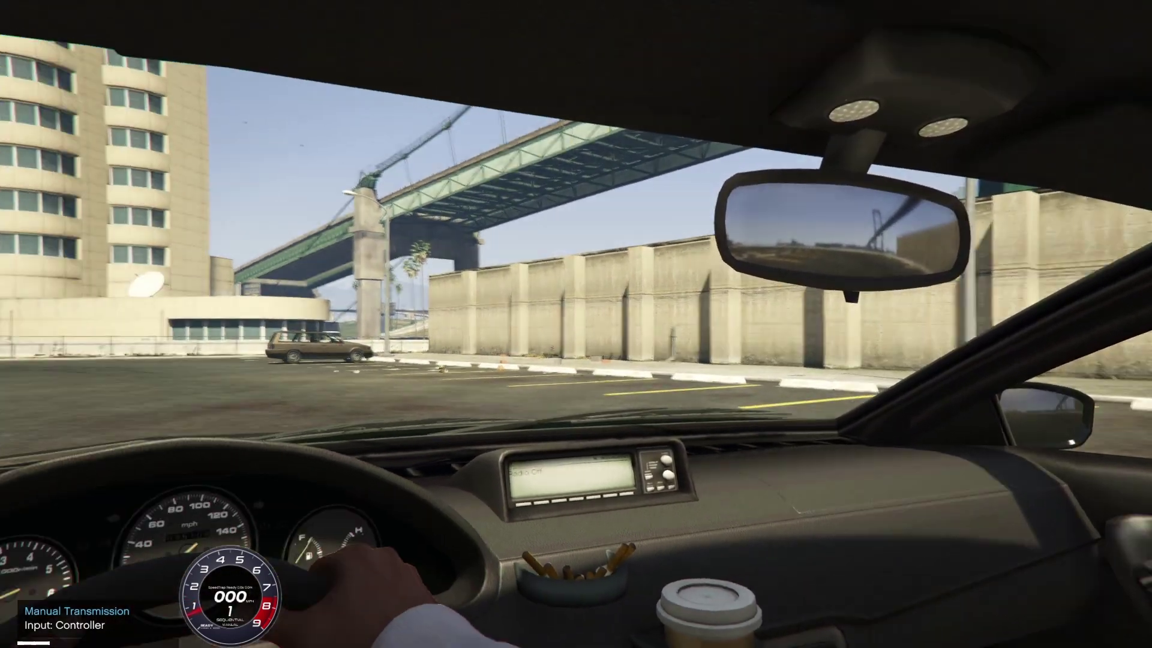
- Drive the Oracle across the parking lot in first person and check how its side and rear-view mirrors reflect the surroundings
key("w")
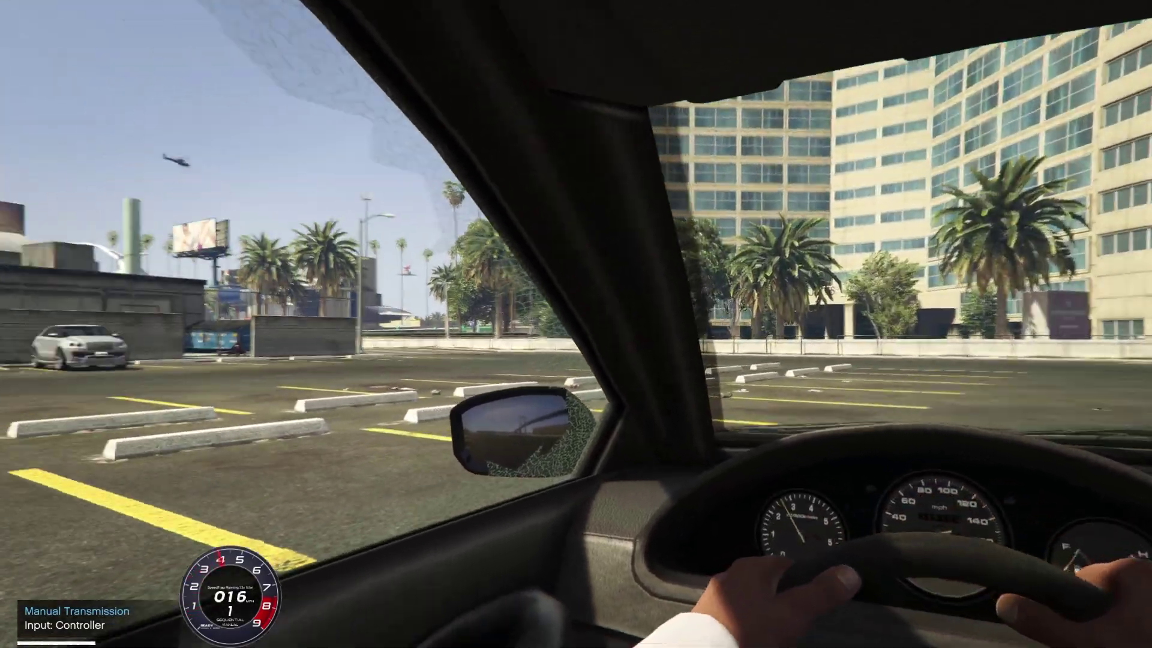
key("a")
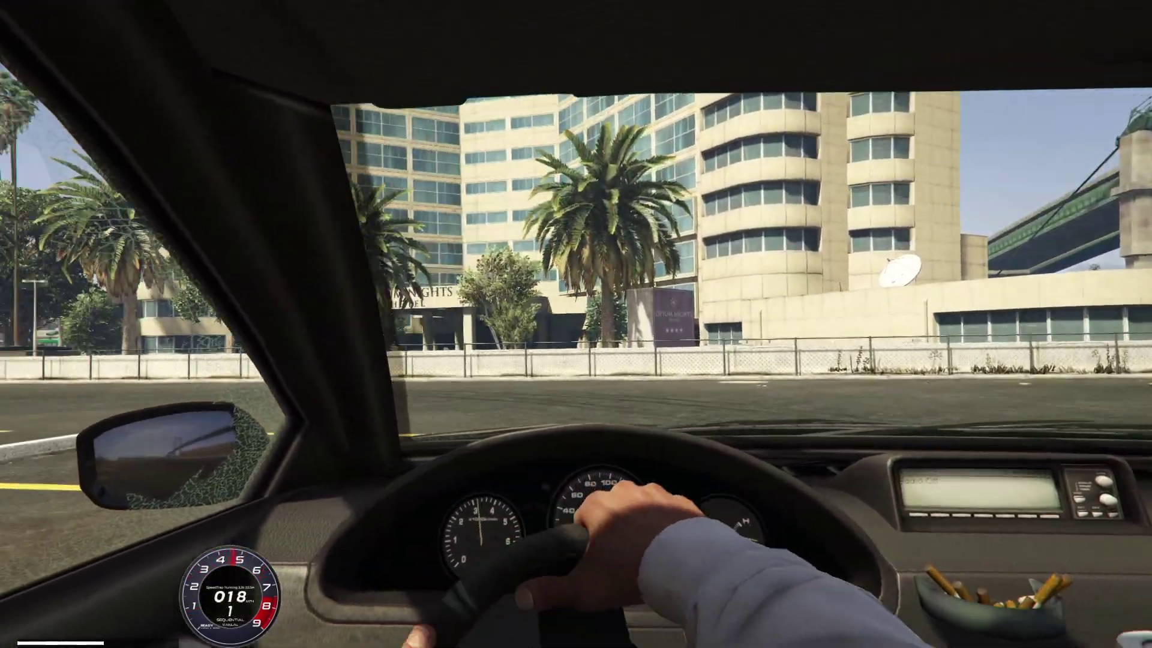
key("v")
key("f")
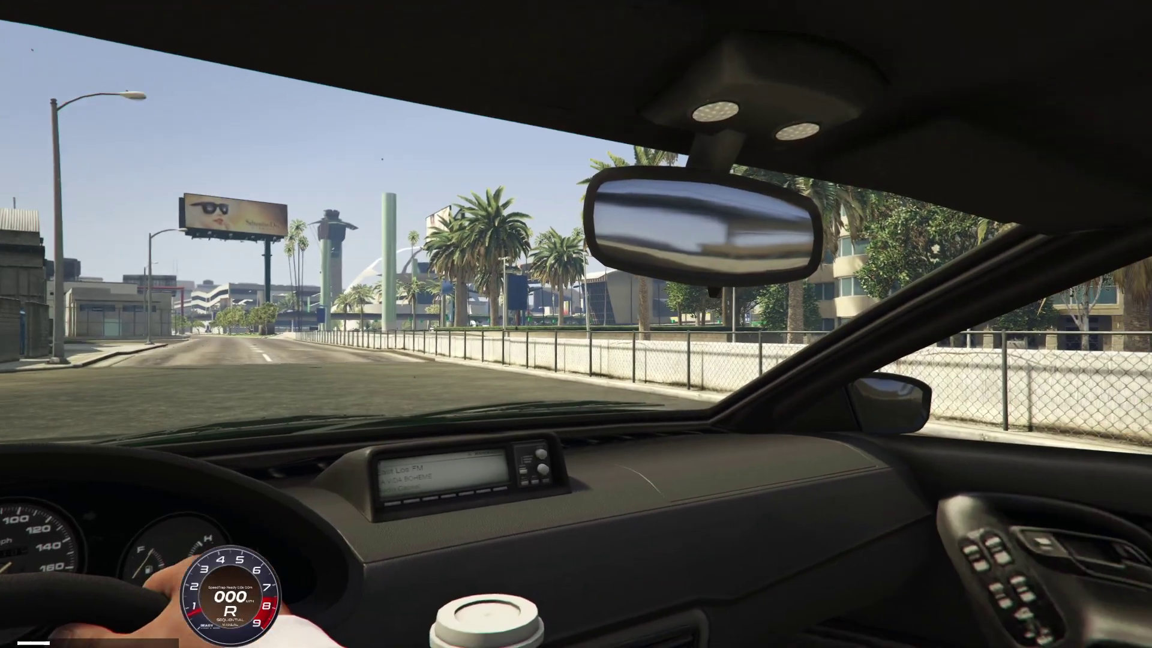
key("v")
key("f")
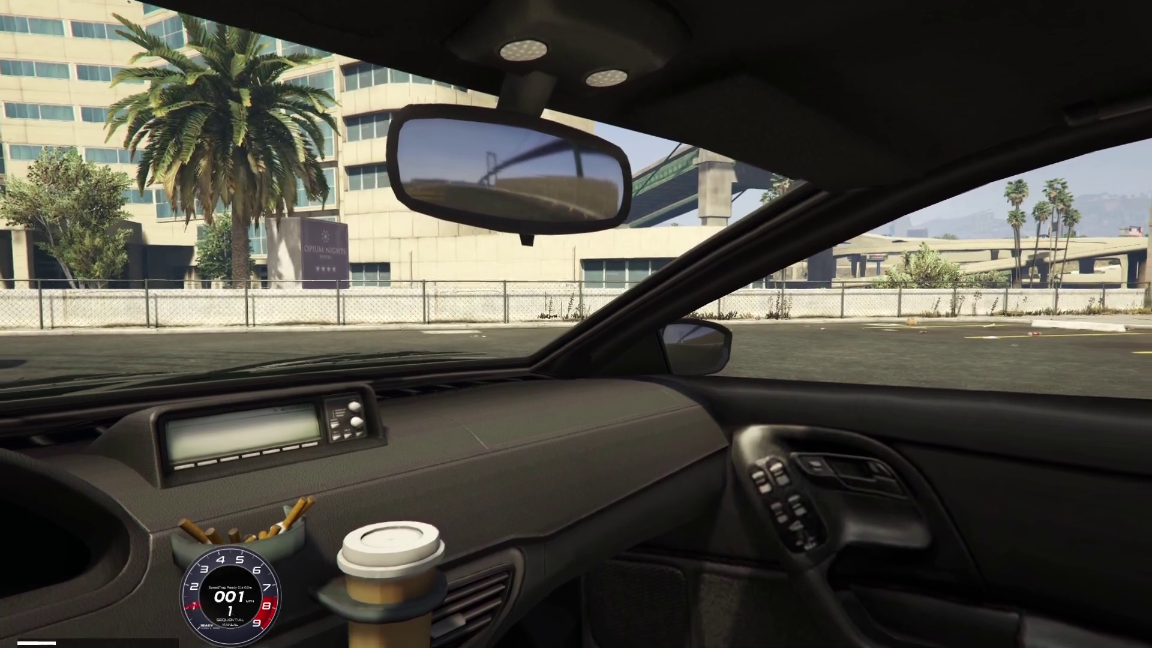
- Drive through further turns and speed changes while watching the driver's side mirror reflection
key("w")
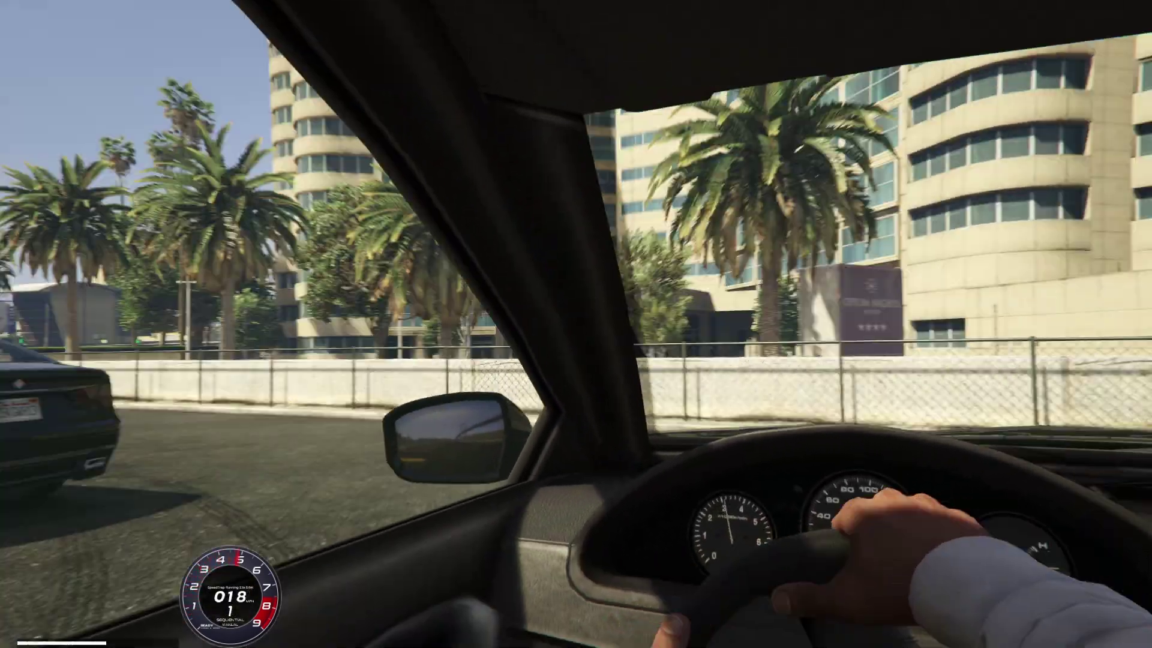
key("a")
key("shift")
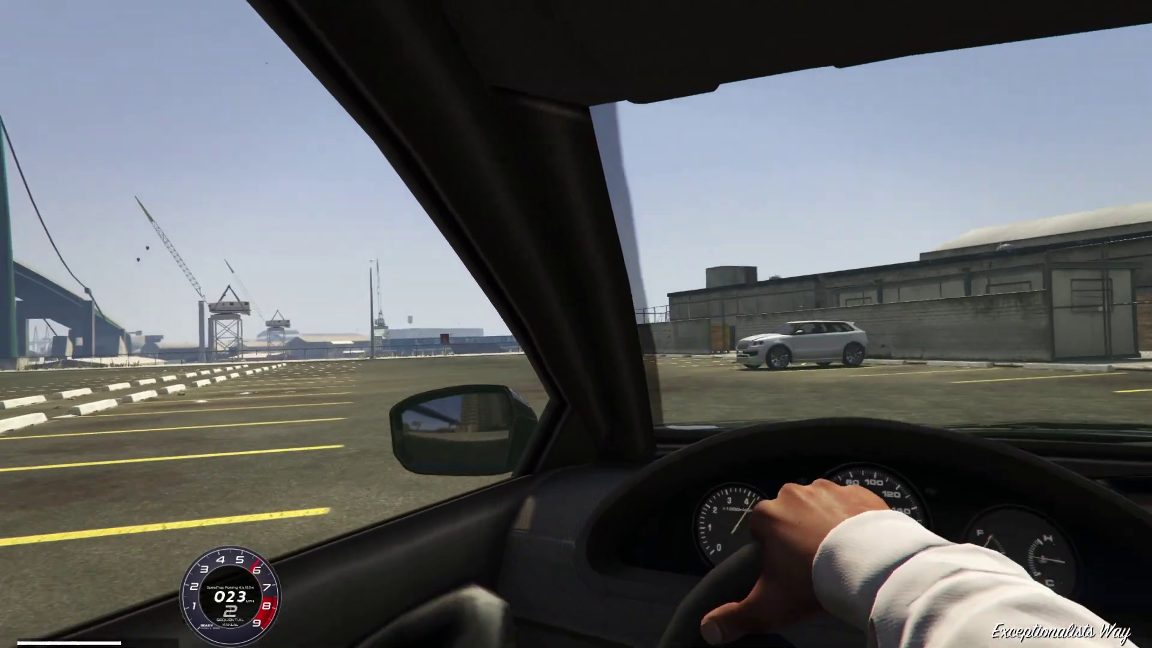
key("w")
key("a")
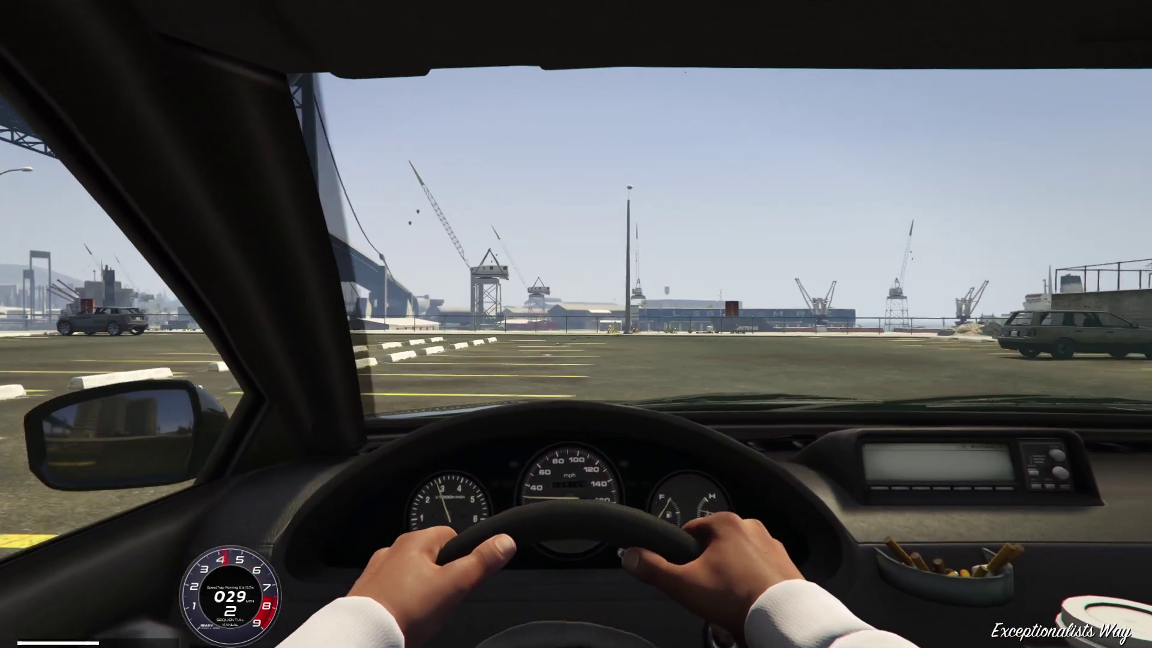
key("w")
key("s")
key("ctrl")
key("w")
key("shift")
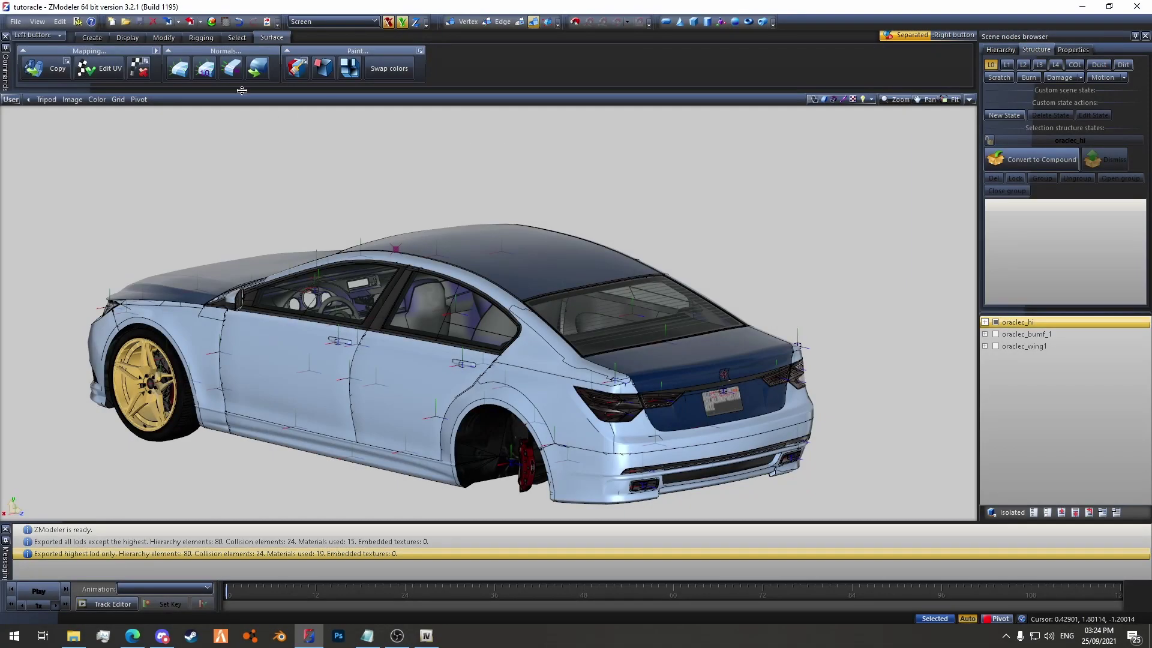
- Switch to ZModeler and duplicate the vehicle_generic_detail2 material under the name vehicle_generic_chrome
left_click(211, 23)
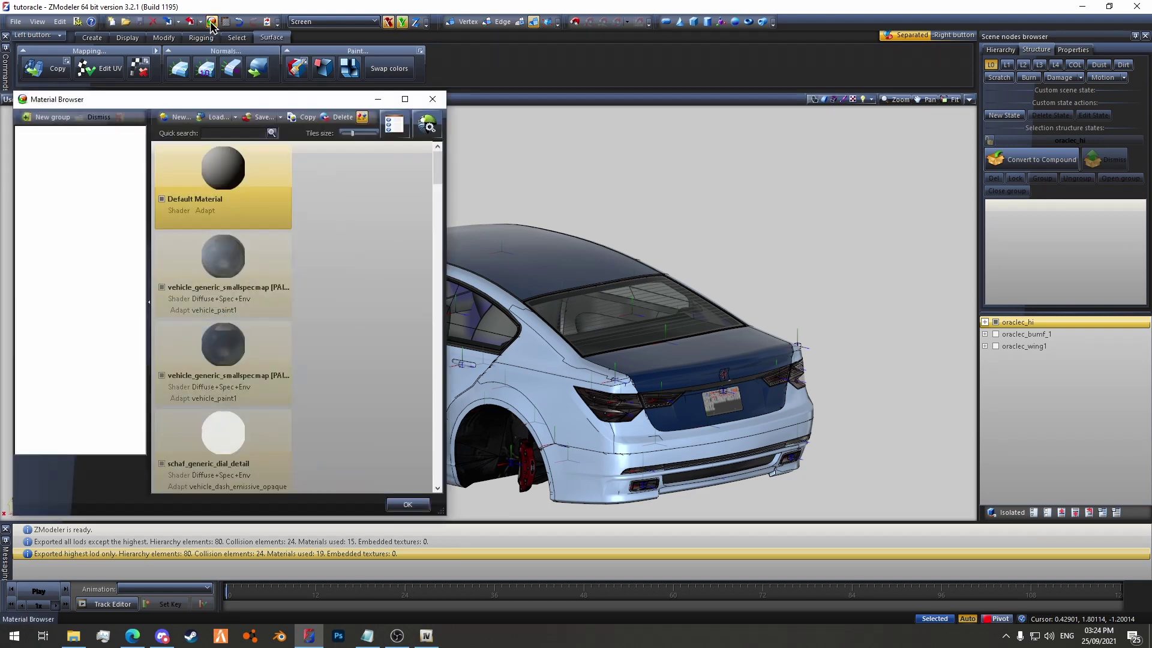
scroll(339, 248, "down", 3)
left_click(205, 401)
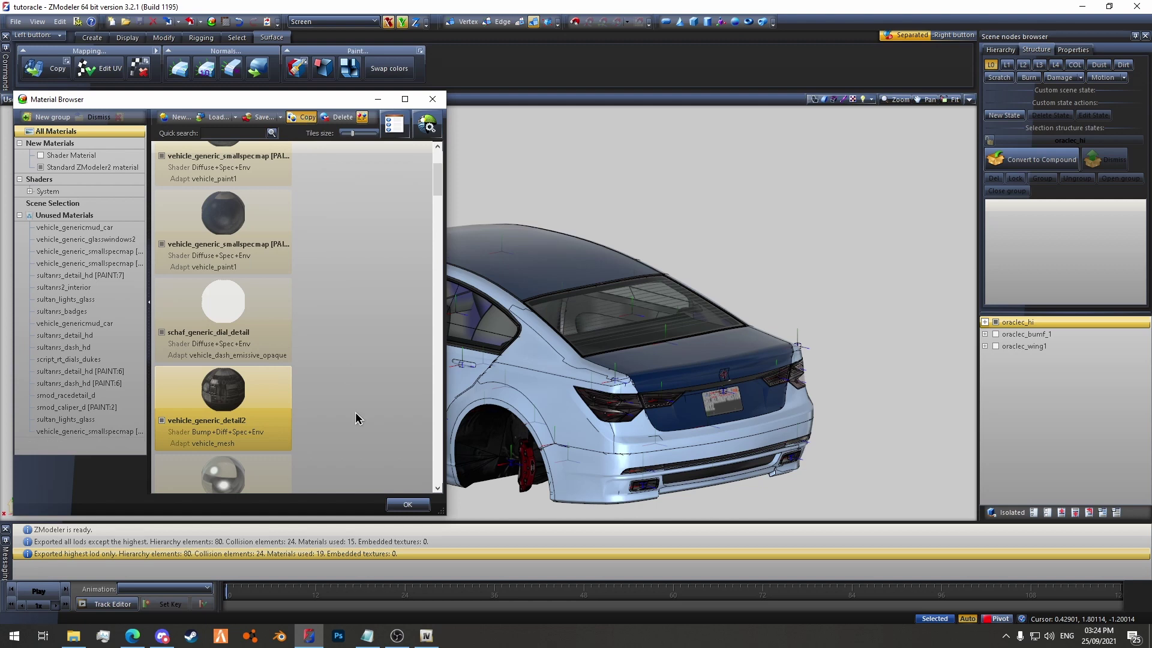
scroll(356, 419, "down", 2)
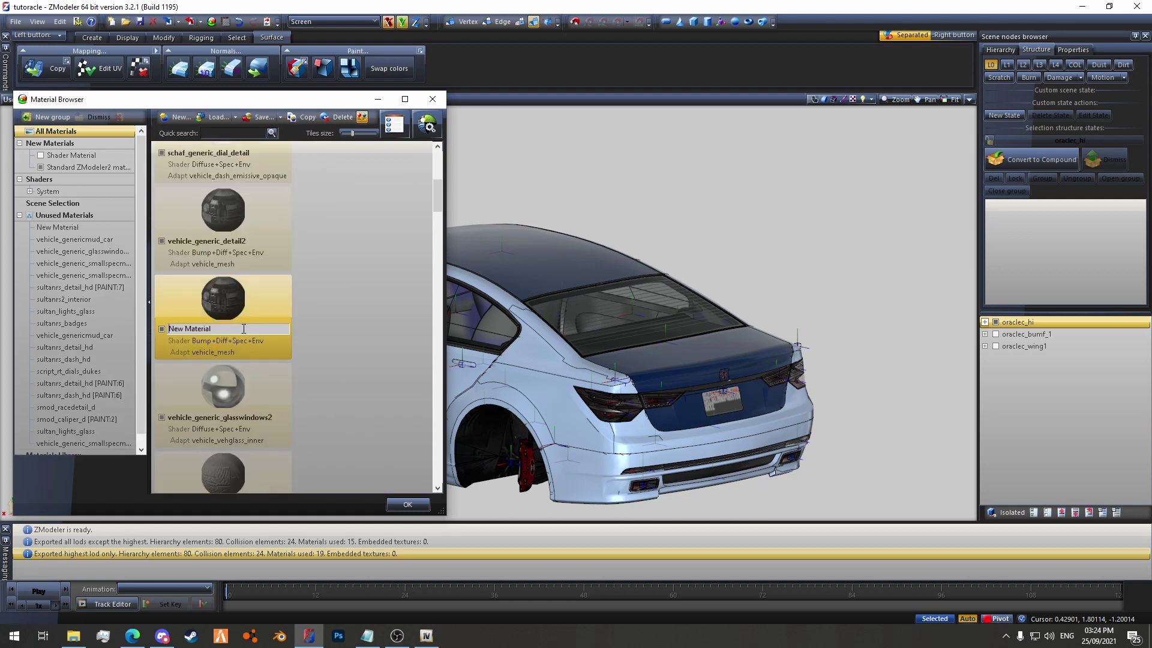
left_click_drag(244, 328, 143, 356)
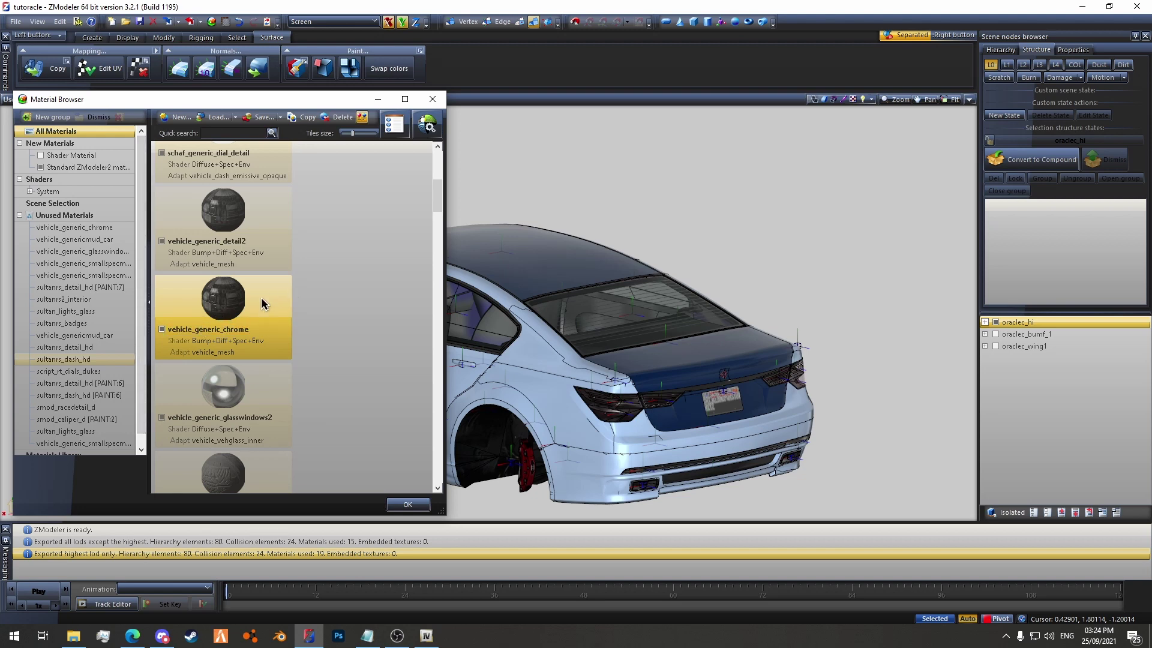
- Set the diffuse color of the vehicle_generic_chrome material to white
double_click(208, 298)
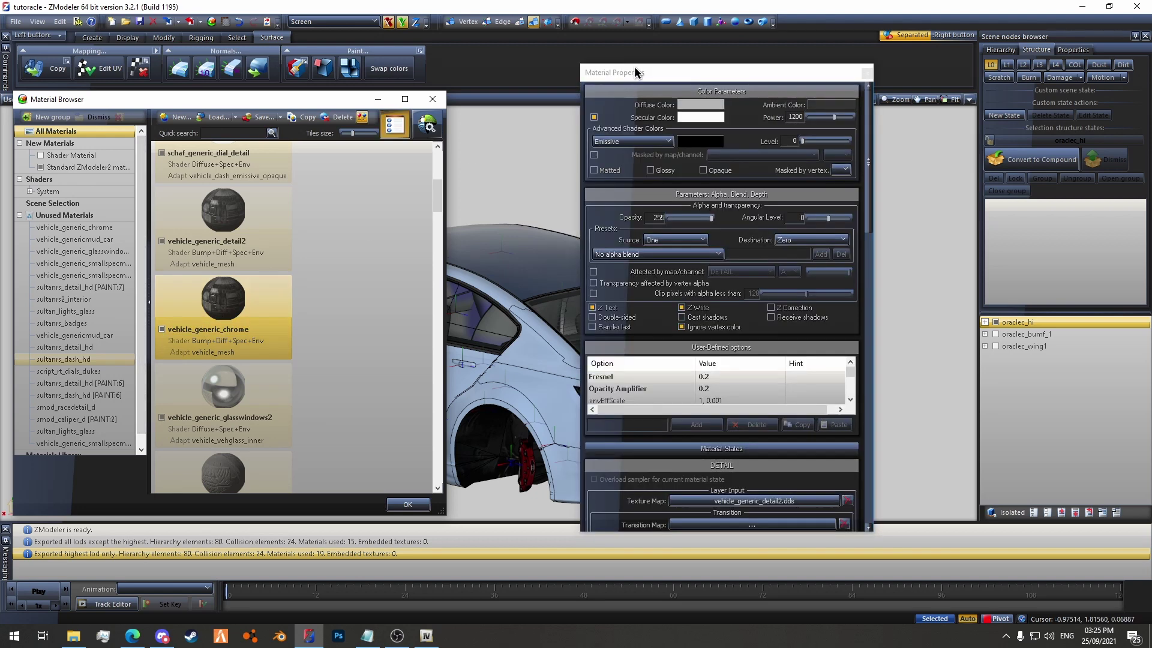
left_click_drag(633, 71, 440, 60)
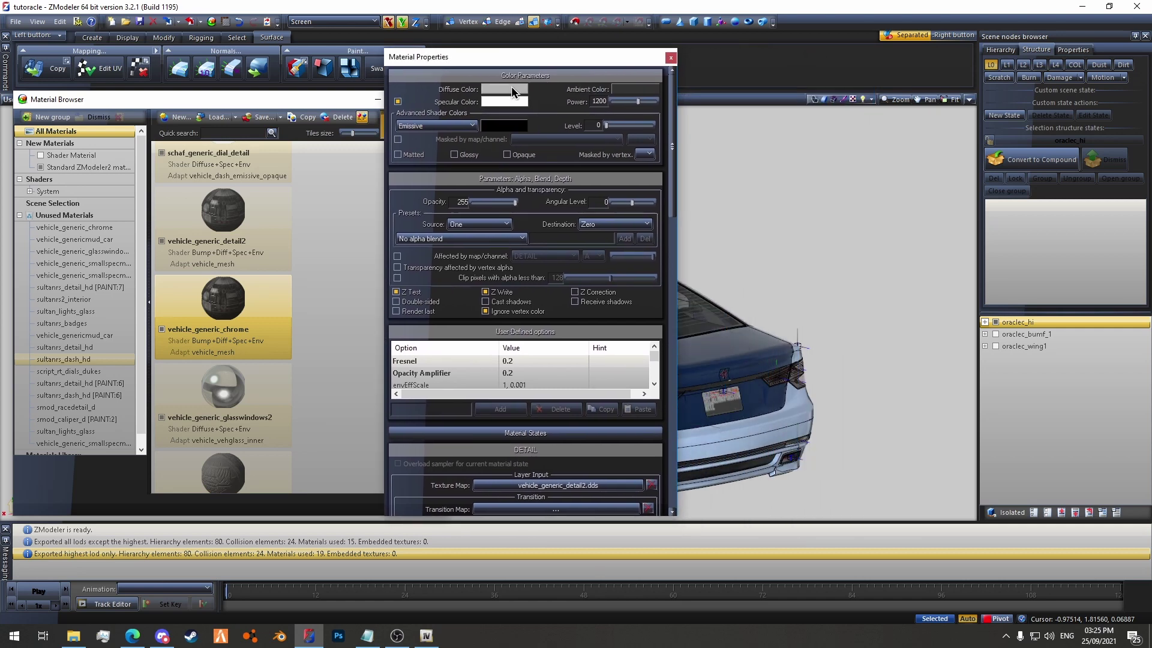
left_click(497, 90)
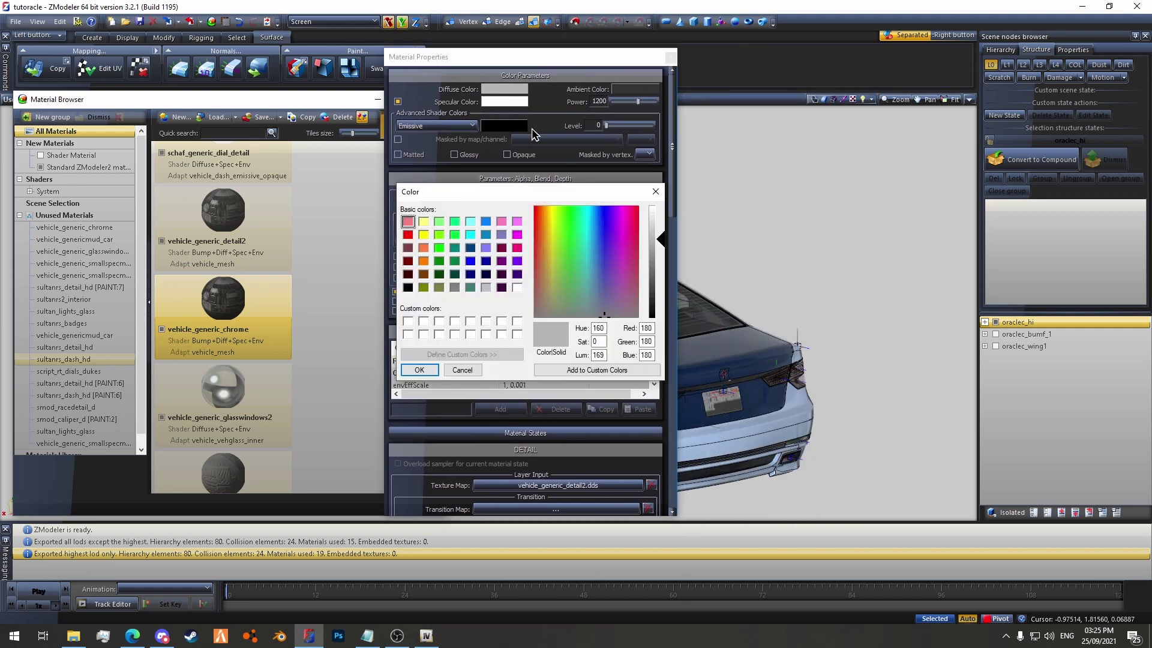
left_click(418, 371)
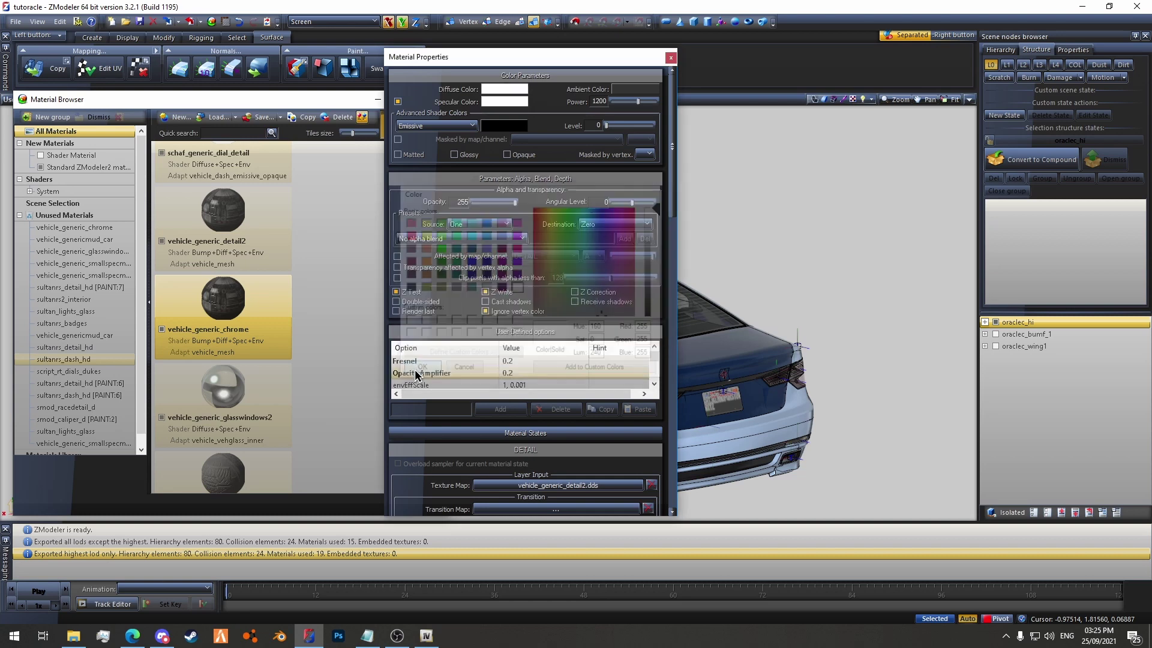
- Replace the DETAIL layer's texture map in vehicle_generic_chrome with black.dds
left_click_drag(676, 164, 674, 222)
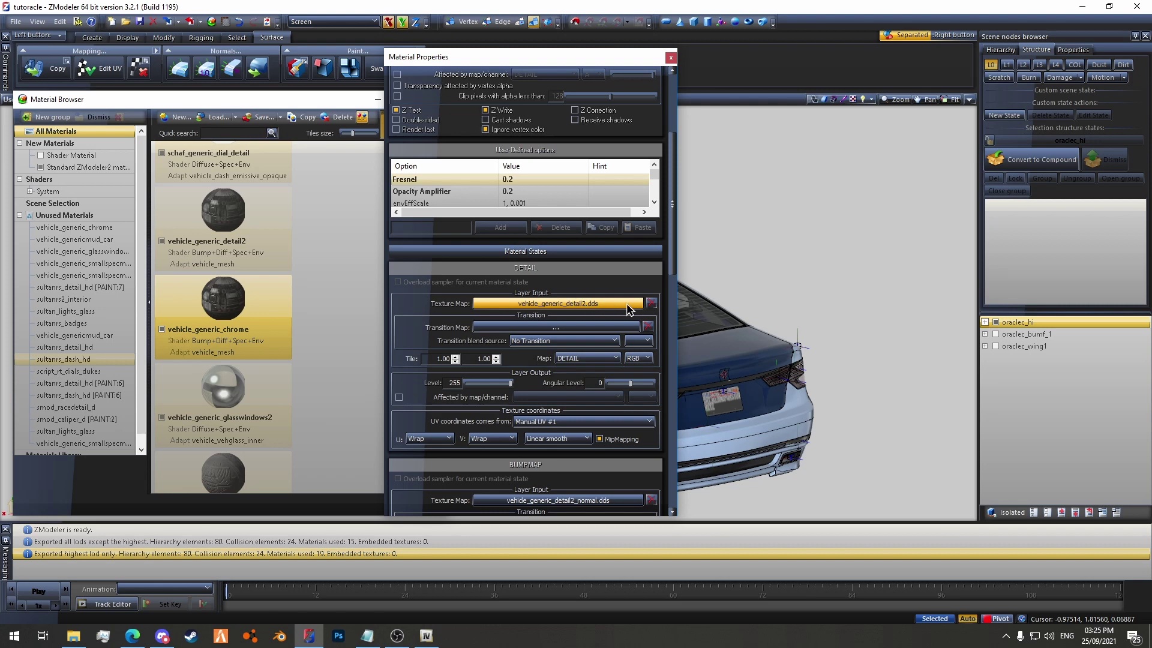
left_click(651, 303)
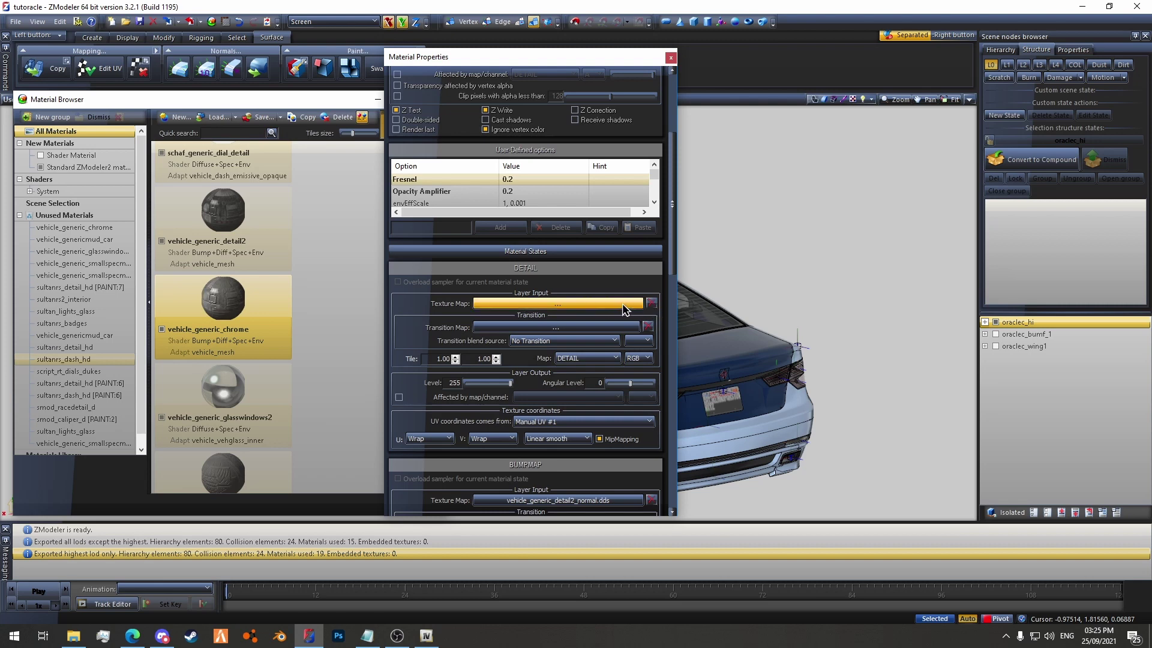
left_click(624, 304)
left_click(440, 423)
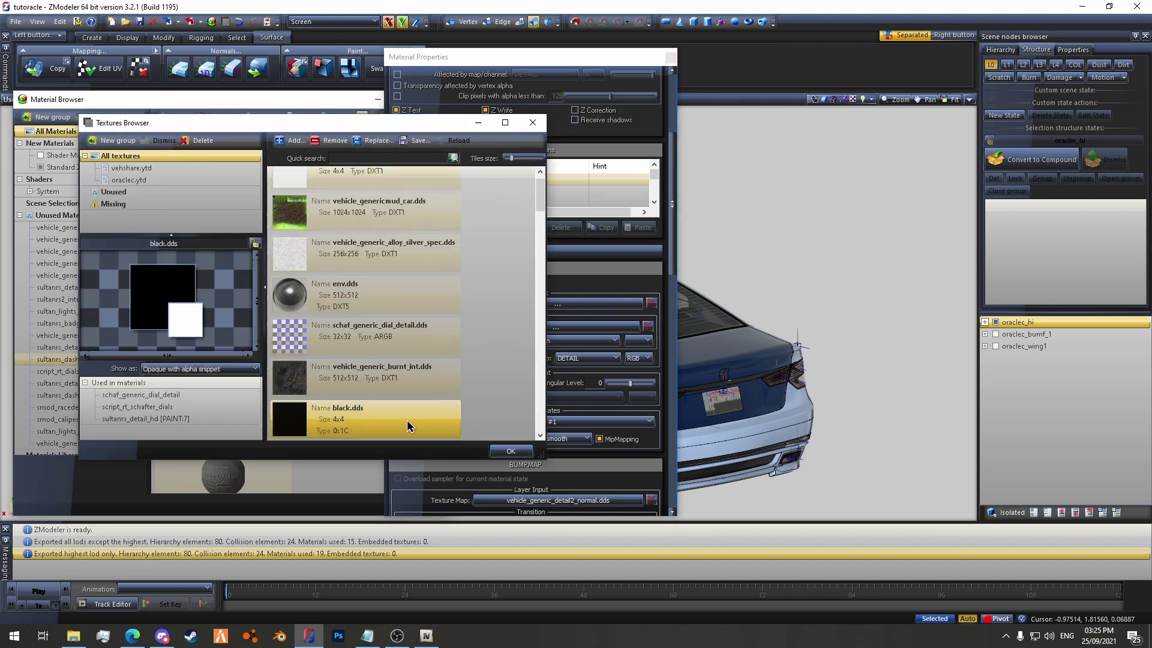
left_click(510, 451)
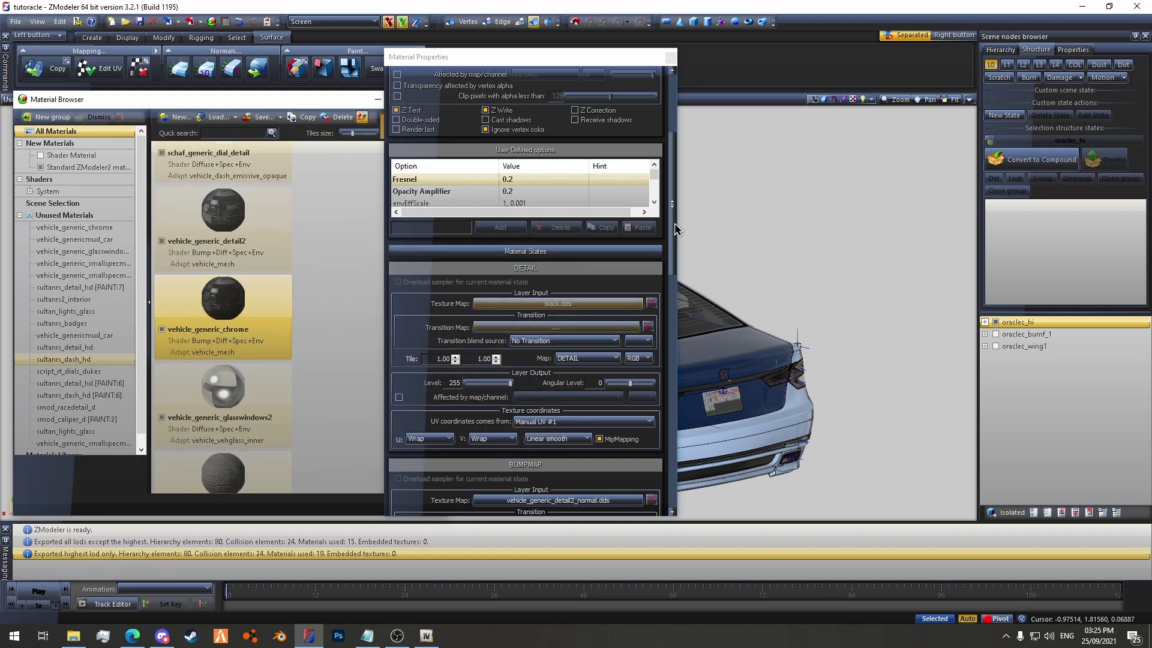
- Replace the BUMPMAP layer's texture map in vehicle_generic_chrome with blank_normal.dds
scroll(675, 234, "down", 3)
left_click_drag(672, 240, 666, 287)
left_click(651, 284)
left_click(600, 286)
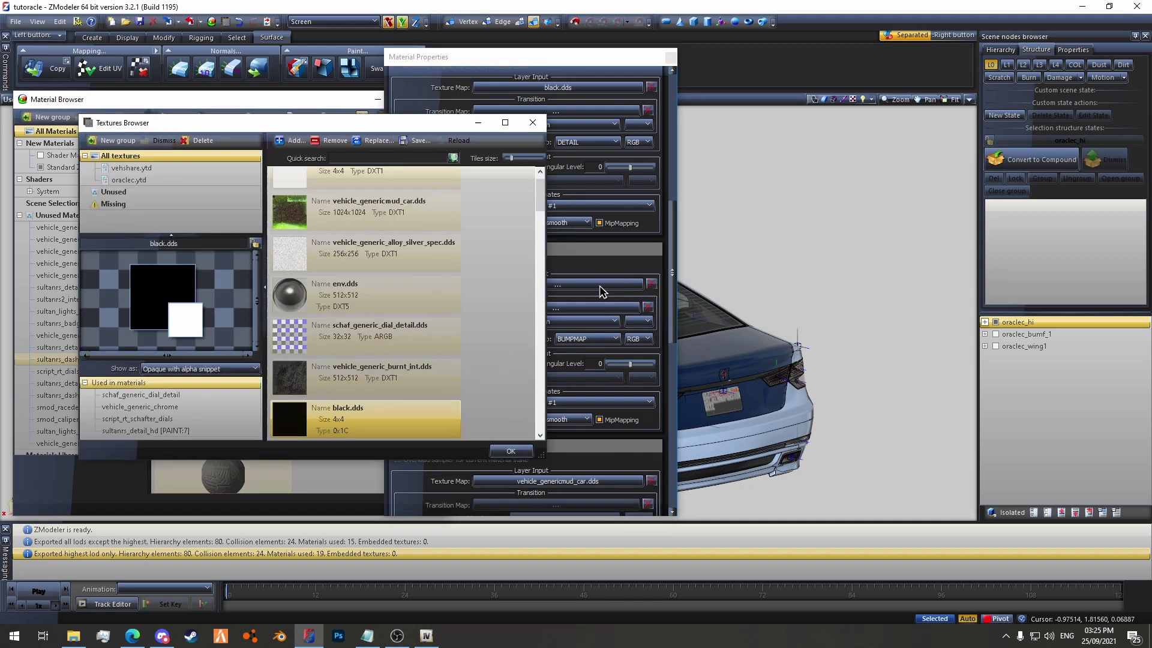
scroll(384, 334, "up", 1)
scroll(395, 308, "down", 10)
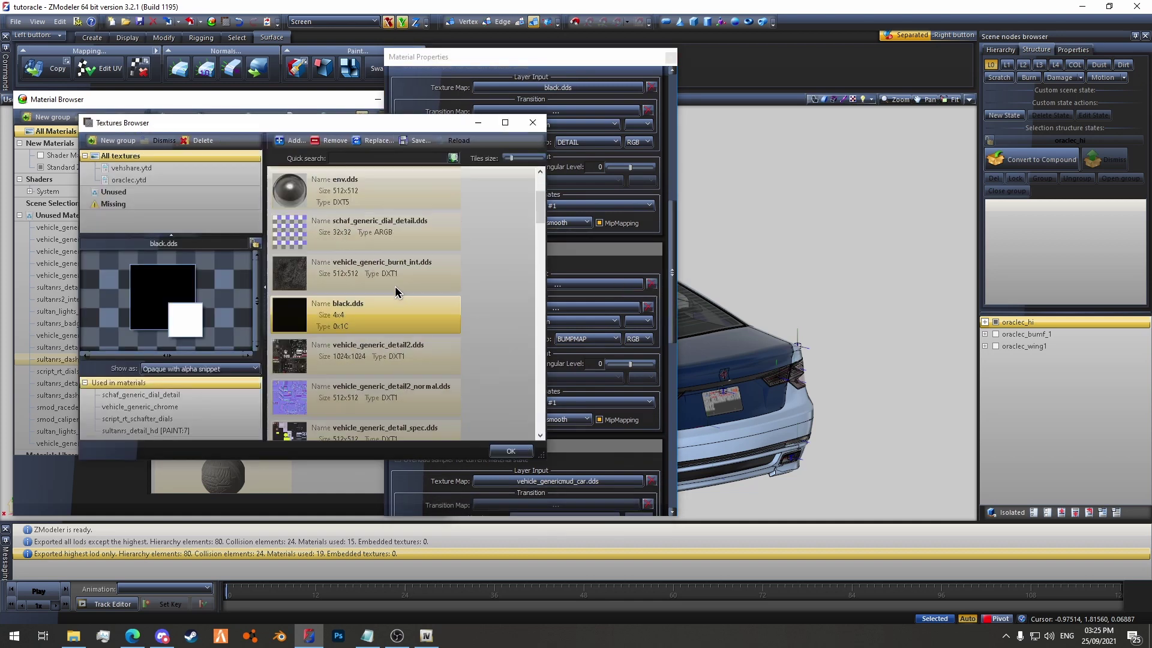
scroll(395, 293, "down", 10)
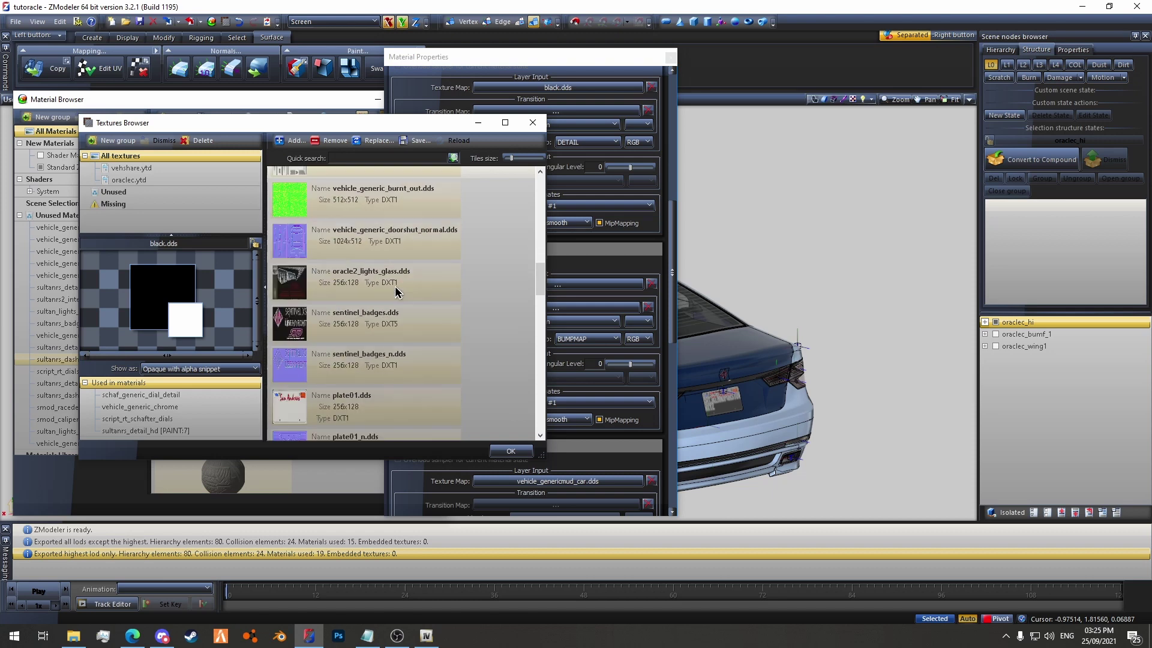
scroll(397, 291, "down", 5)
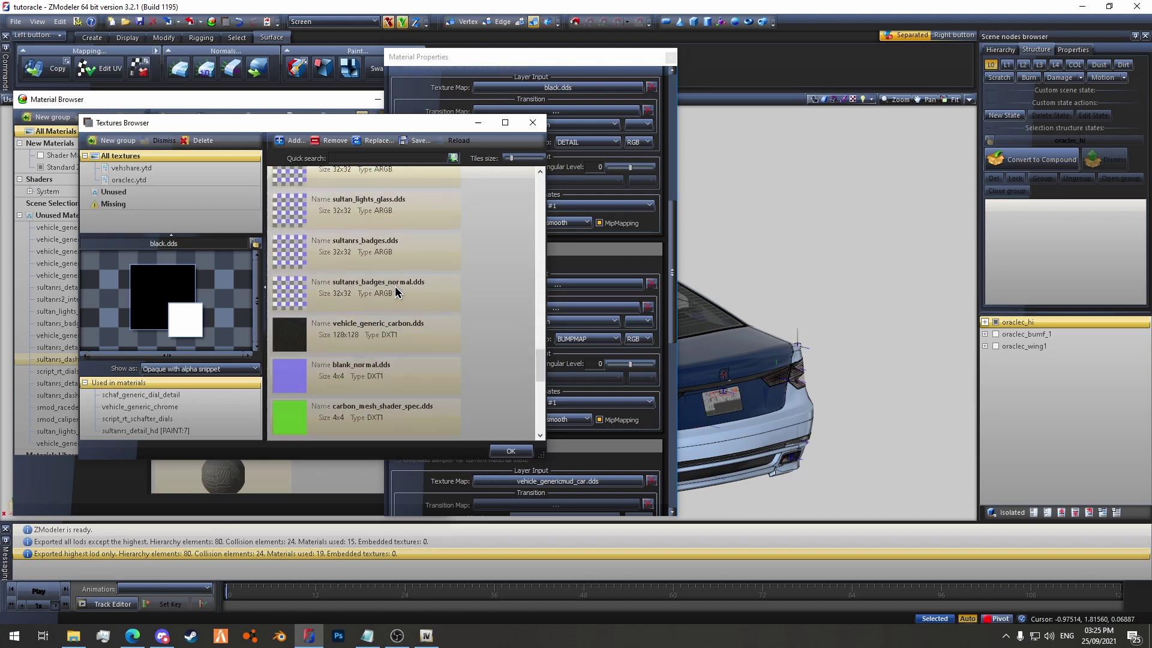
left_click(372, 197)
left_click(511, 451)
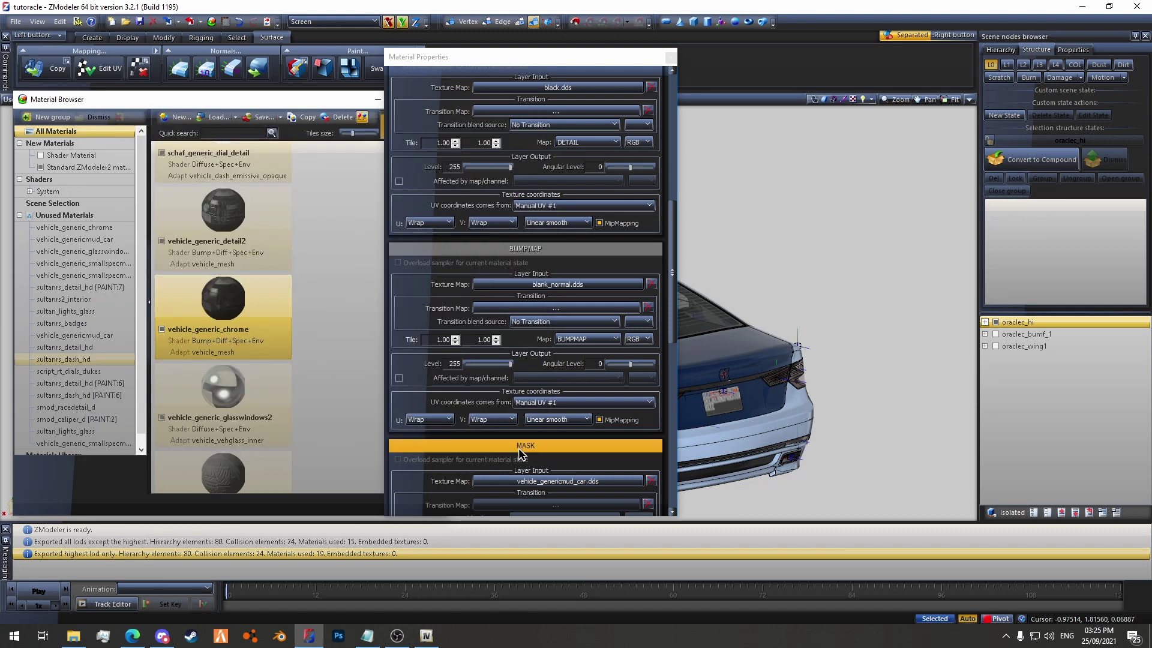
- Replace the SPECMAP layer's texture map in vehicle_generic_chrome with vehicle_generic_smallspecmap.dds and close the material properties
left_click_drag(674, 226, 668, 348)
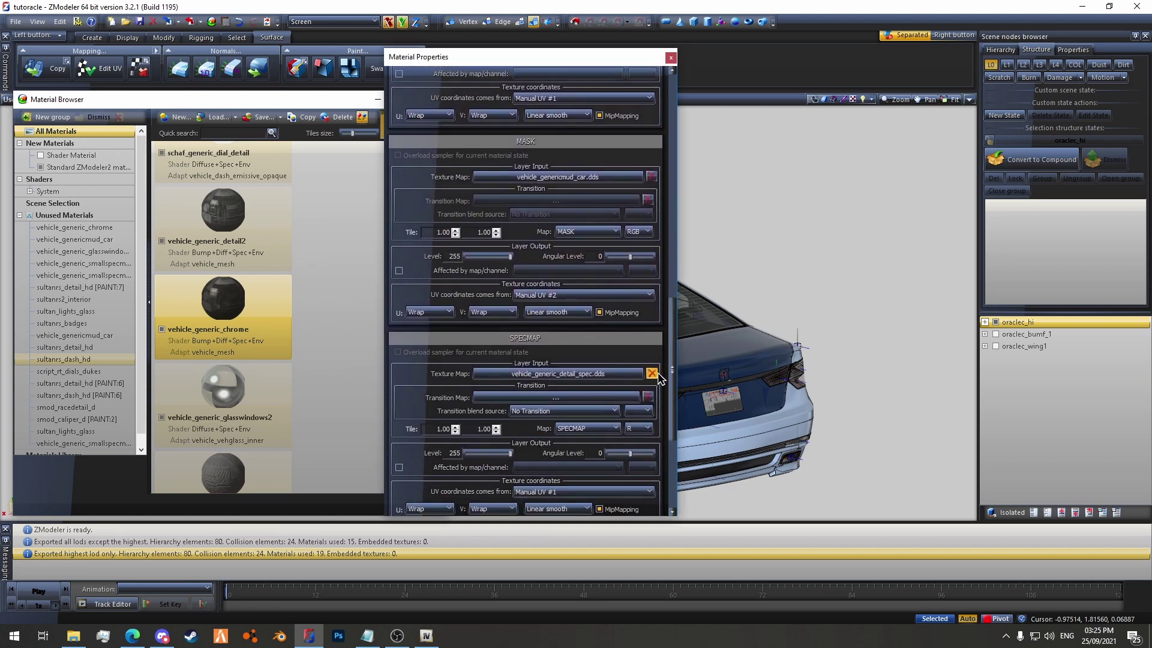
left_click(652, 373)
scroll(402, 300, "up", 8)
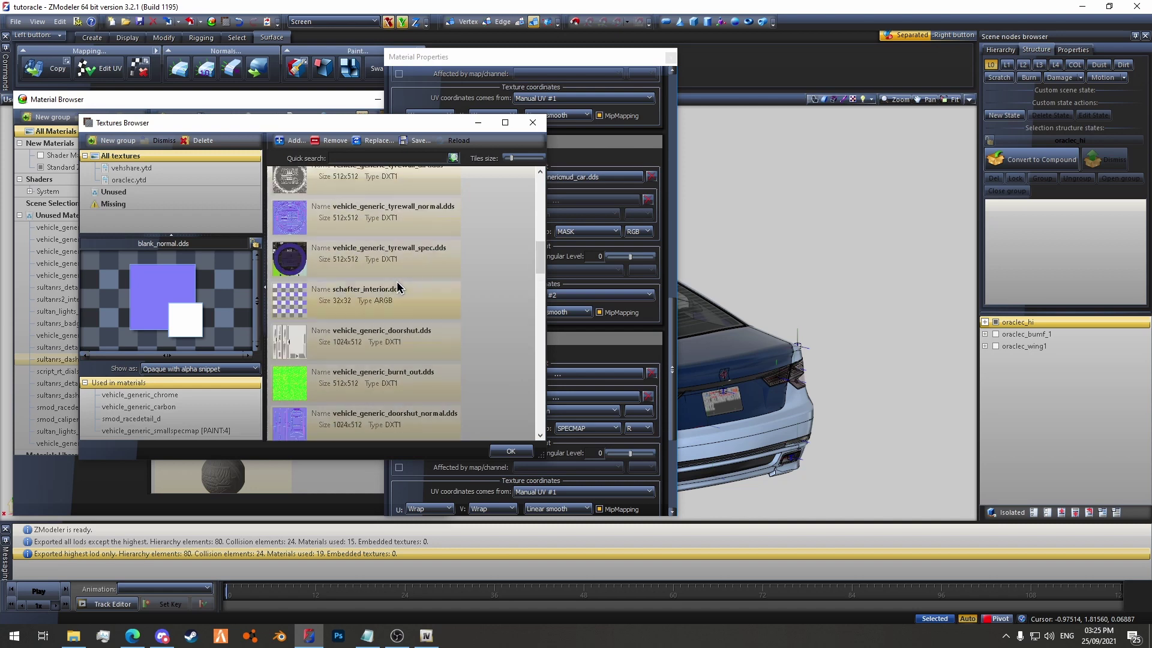
scroll(393, 277, "up", 5)
left_click(398, 189)
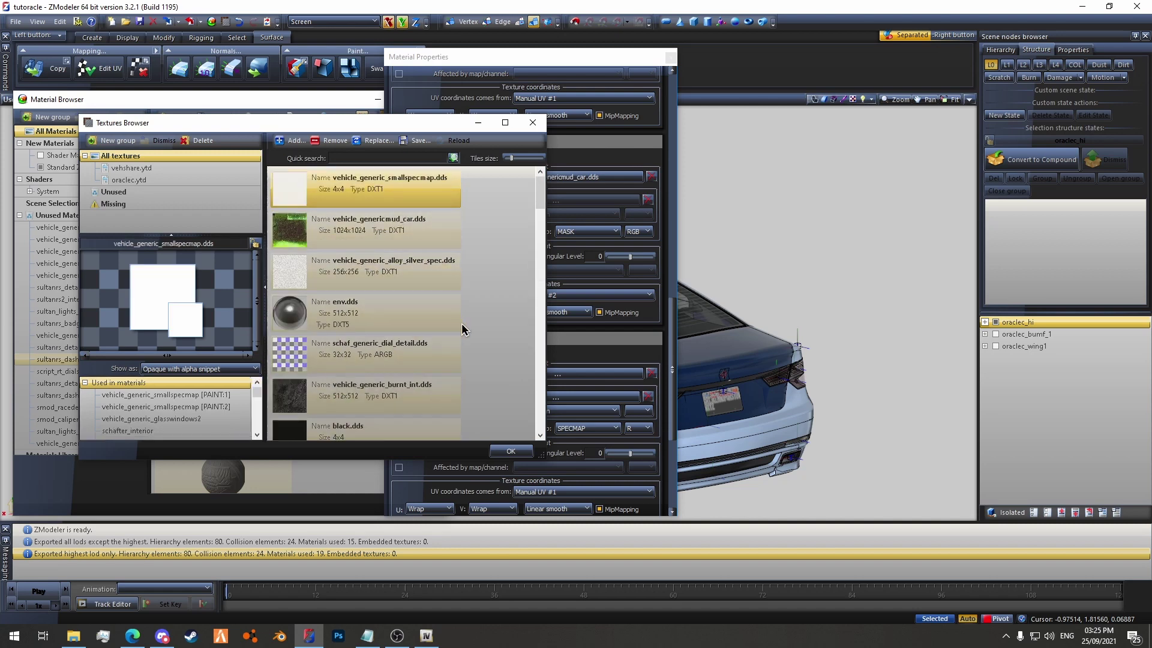
left_click(511, 451)
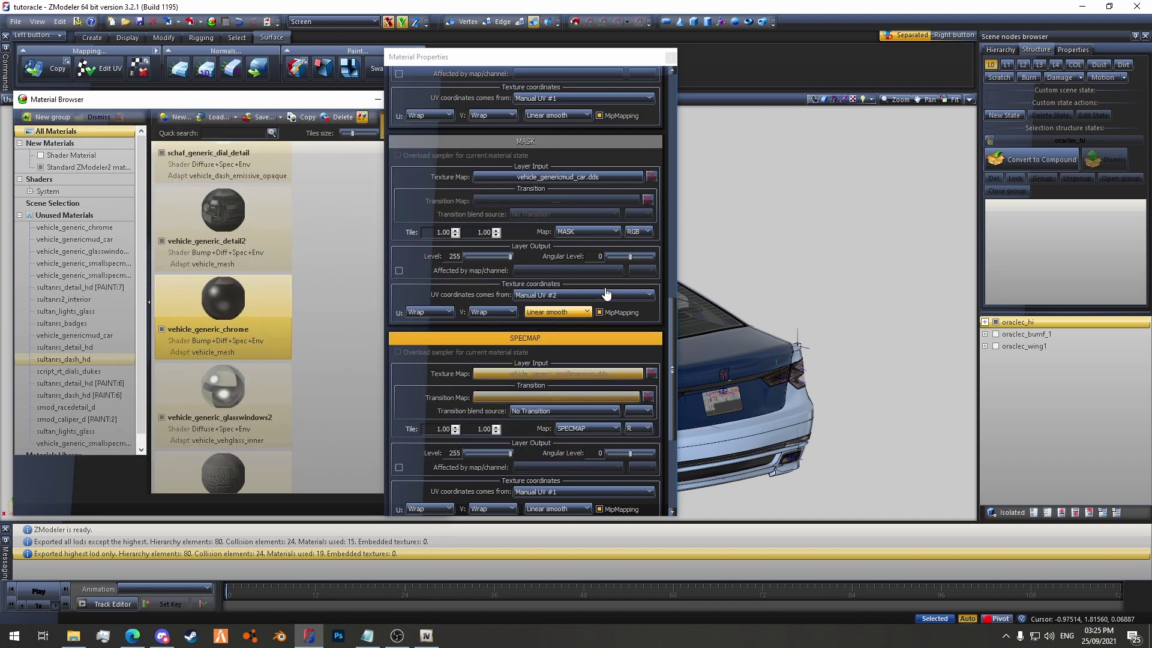
left_click_drag(673, 315, 674, 92)
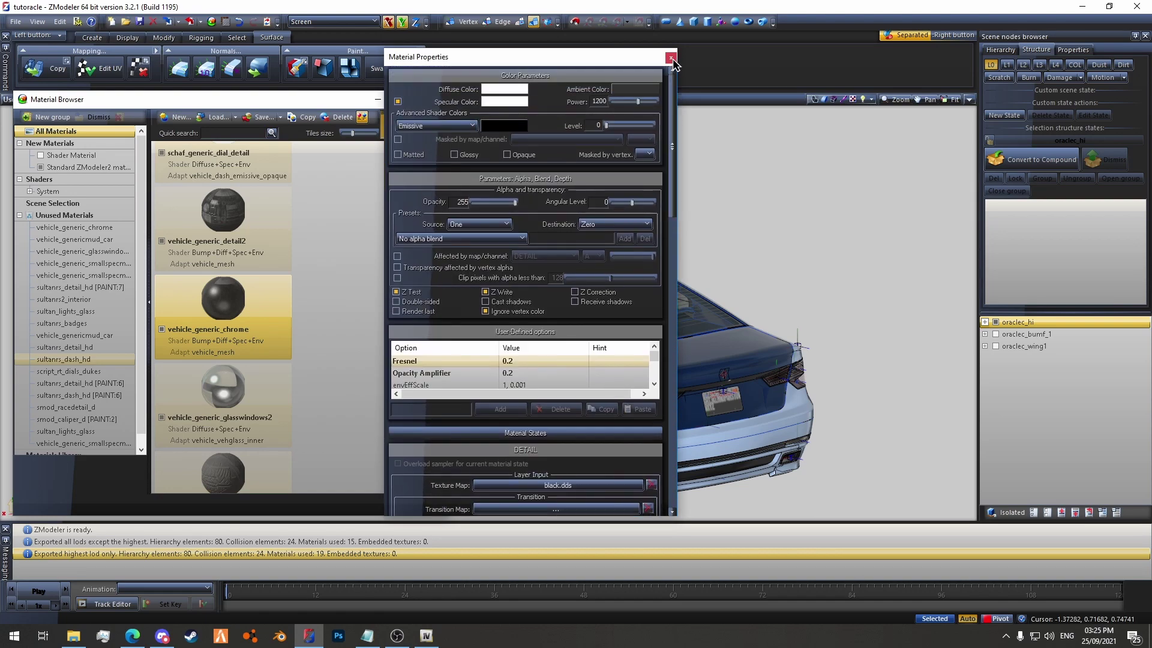
left_click(671, 58)
- Hide all parts of oraclec_hi except the chassis and the two front doors, door_dside_f and door_pside_f
middle_click_drag(630, 193, 799, 207)
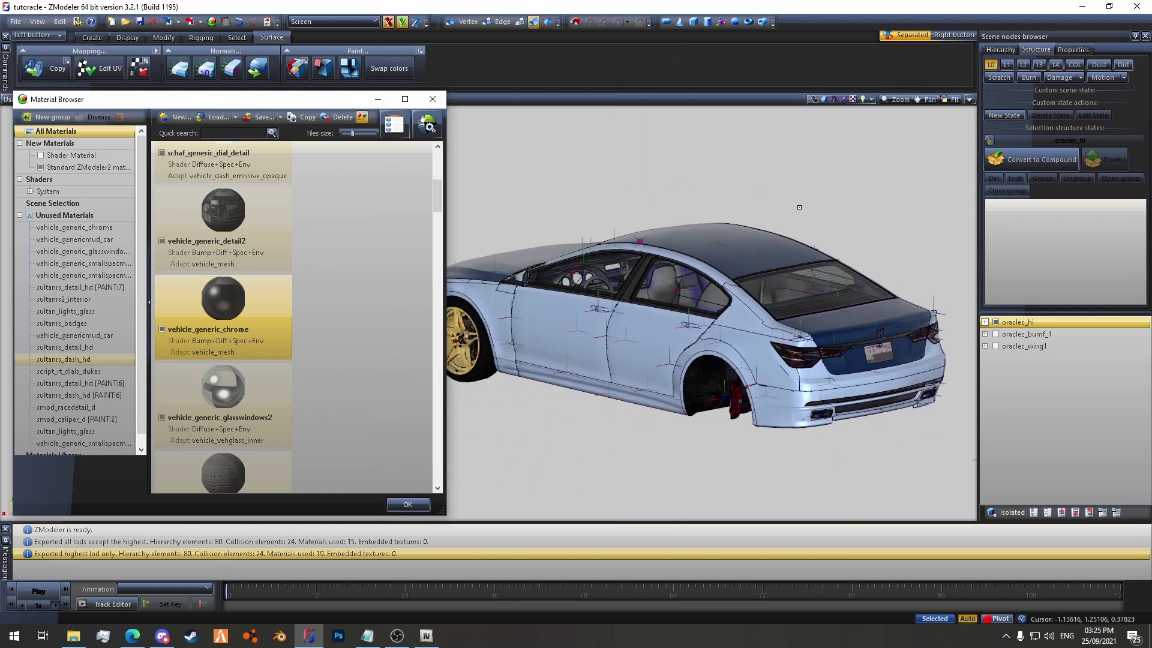
left_click(985, 324)
left_click(1048, 513)
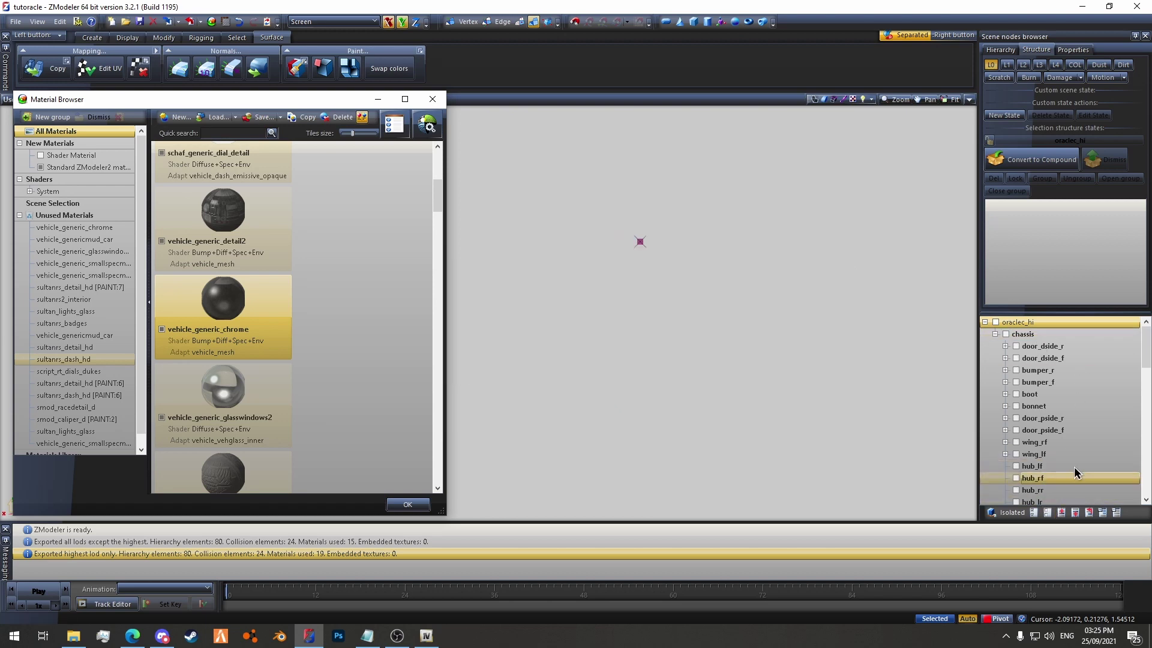
left_click(1015, 346)
left_click(1016, 358)
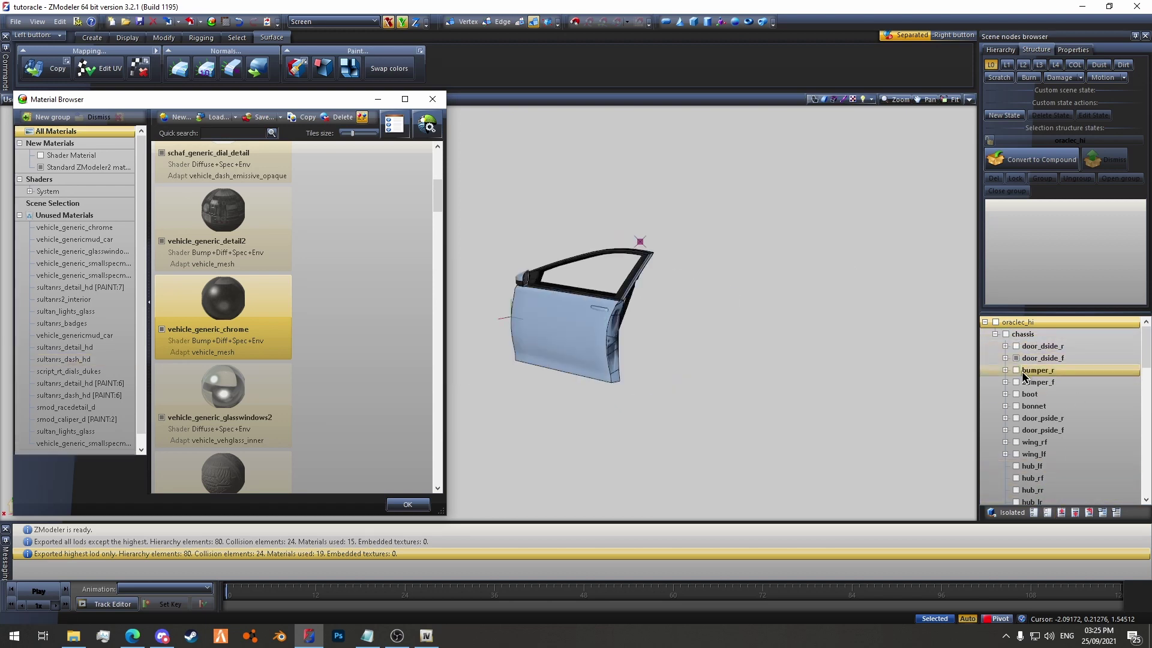
left_click(1016, 430)
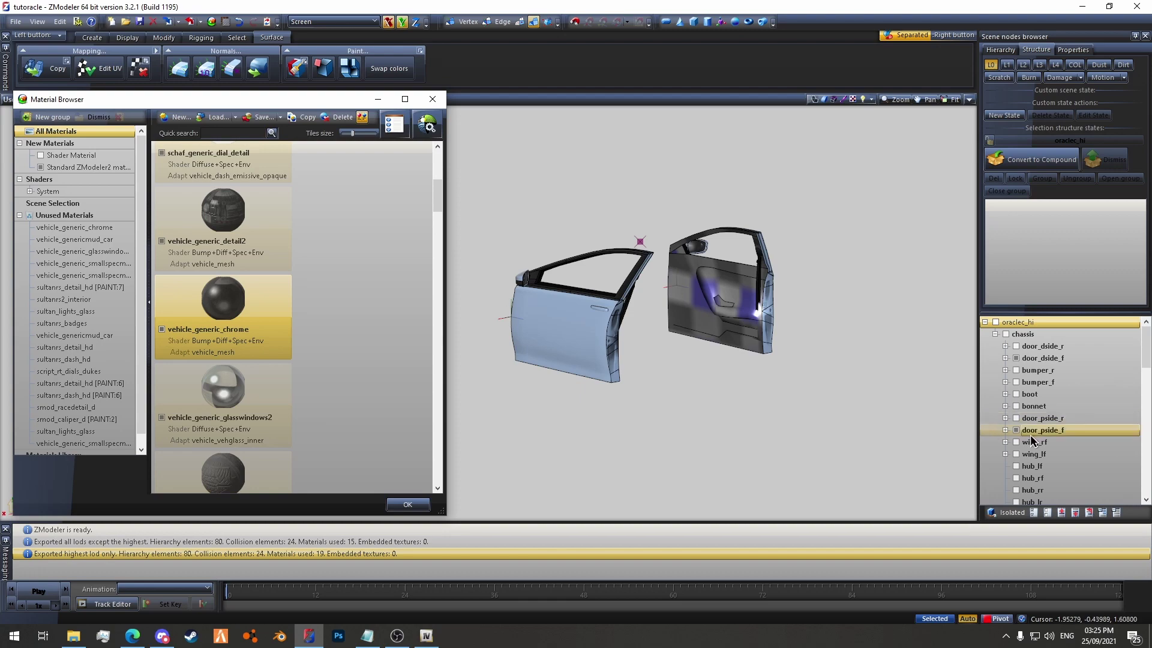
left_click(1006, 334)
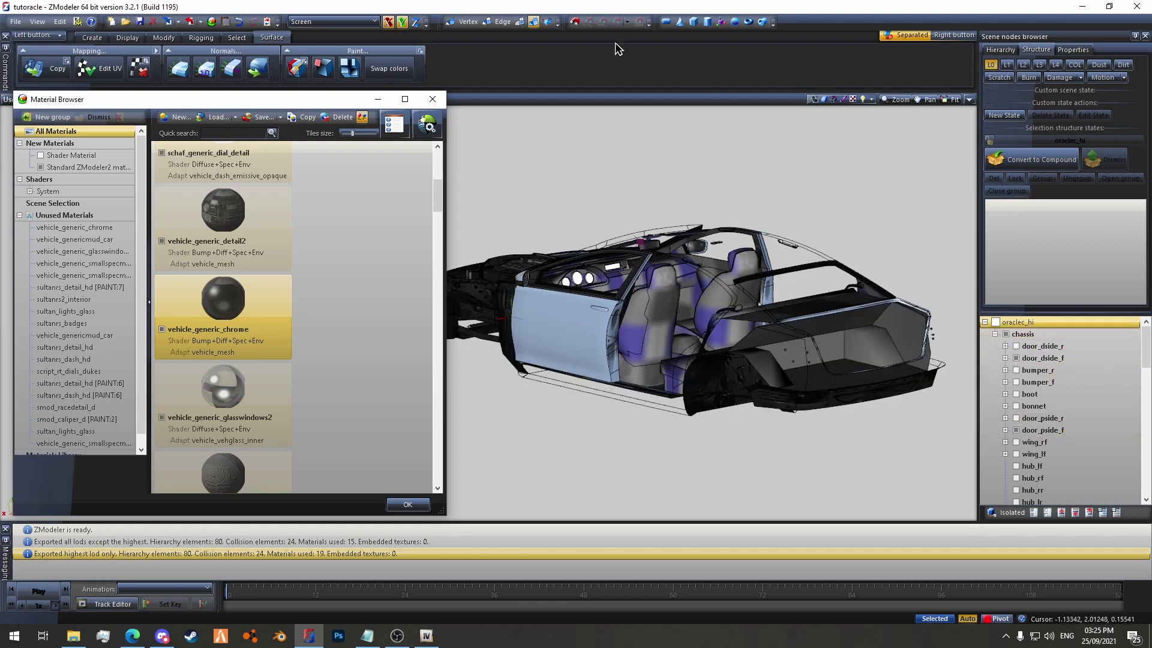
- Select the glass polygons of the interior rear-view mirror on the chassis
left_click(520, 23)
scroll(701, 222, "up", 10)
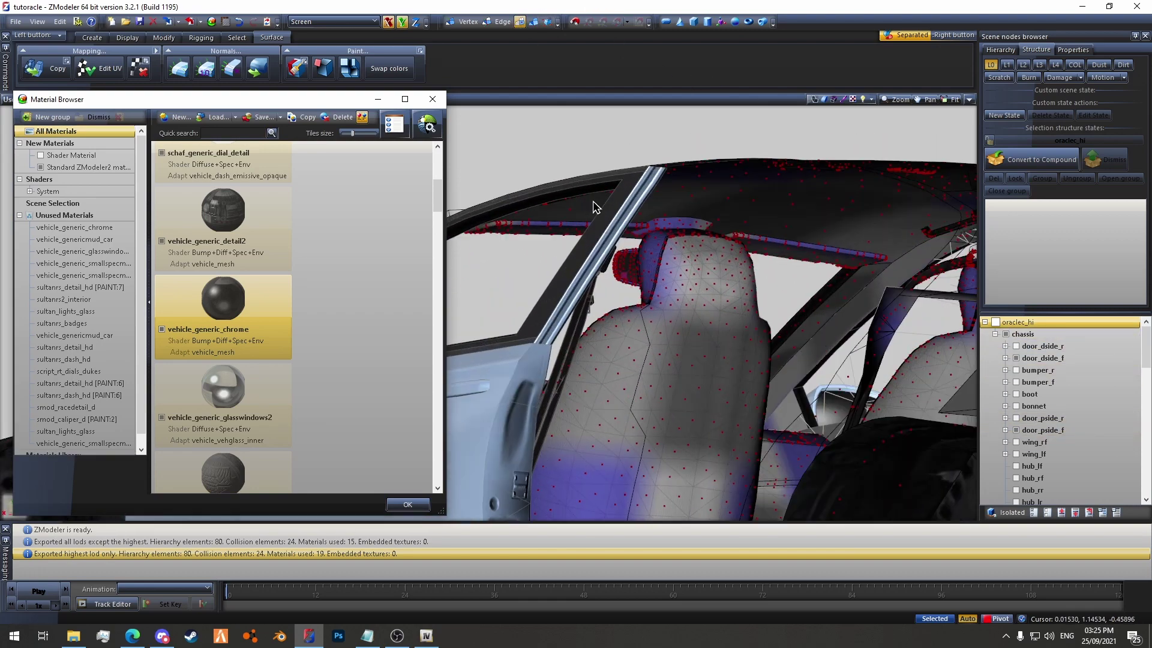
scroll(714, 318, "up", 5)
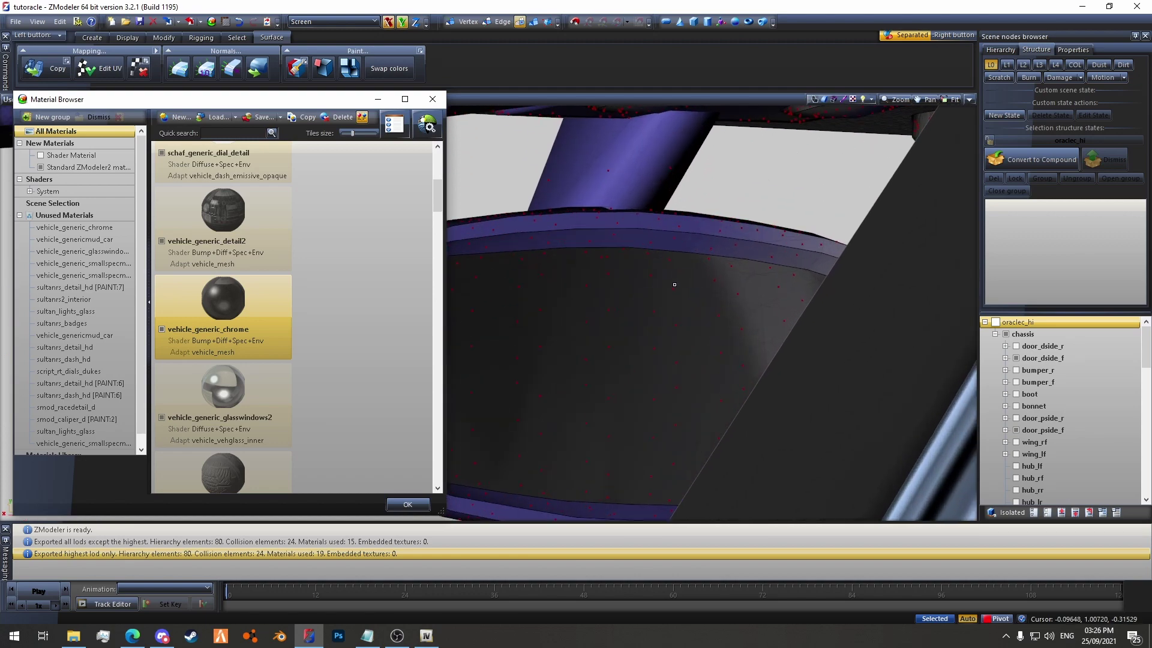
left_click(673, 287)
scroll(674, 287, "down", 10)
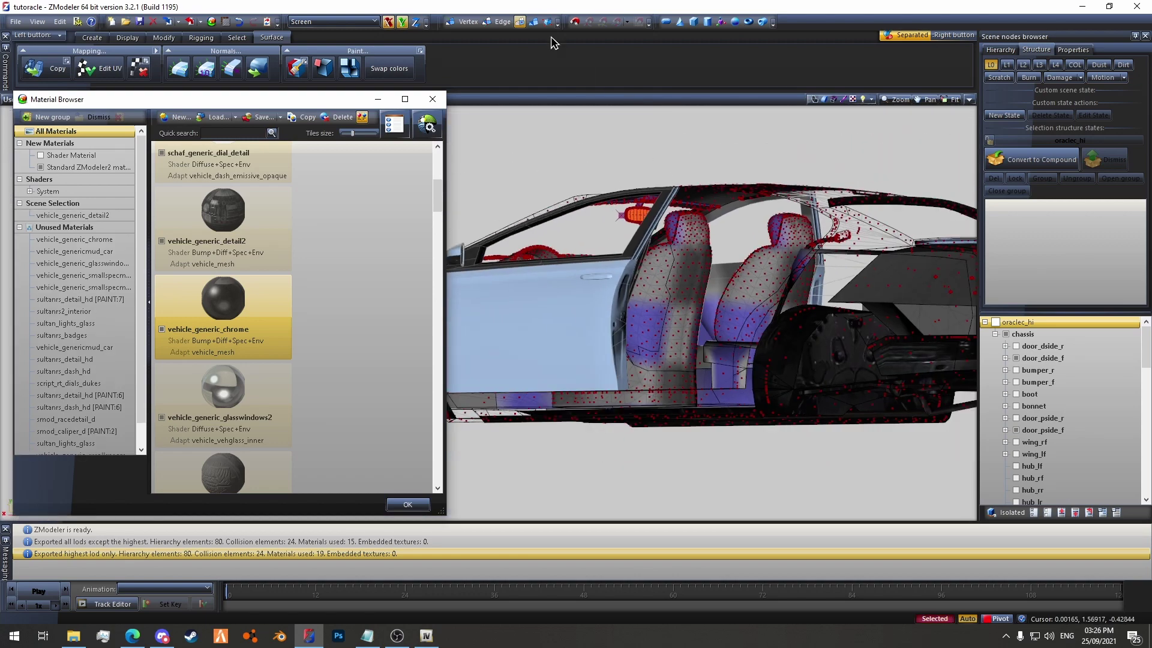
- Select the mirror glass polygons on the driver-side front door
left_click(537, 24)
middle_click_drag(540, 174, 506, 201)
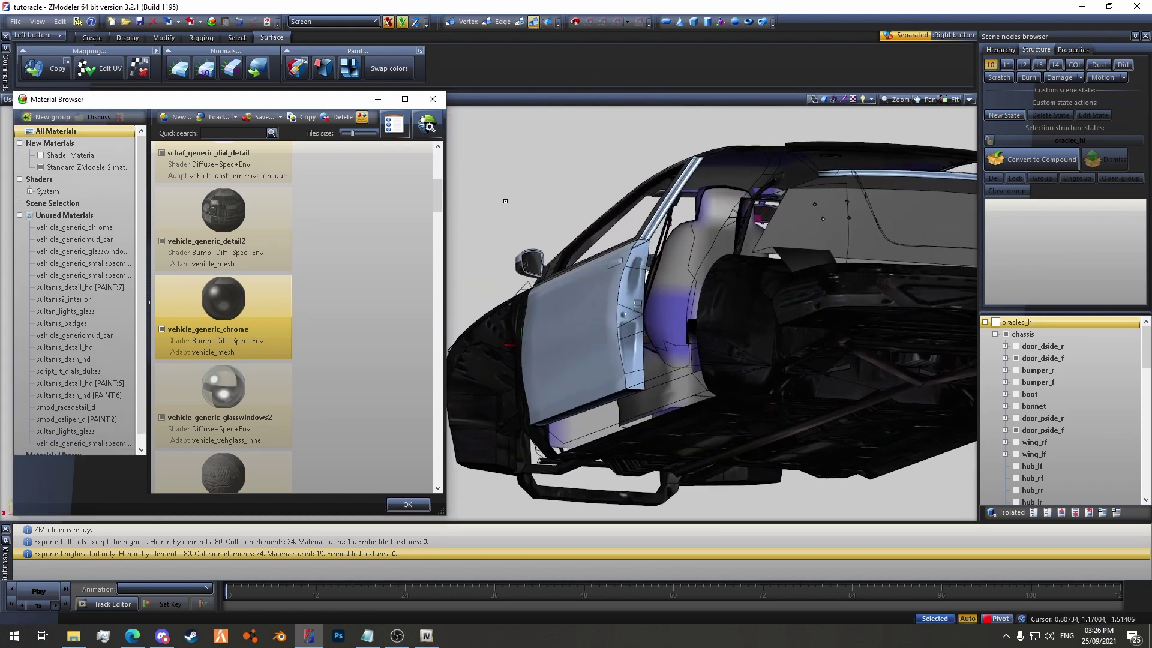
left_click_drag(515, 204, 481, 273)
left_click(520, 22)
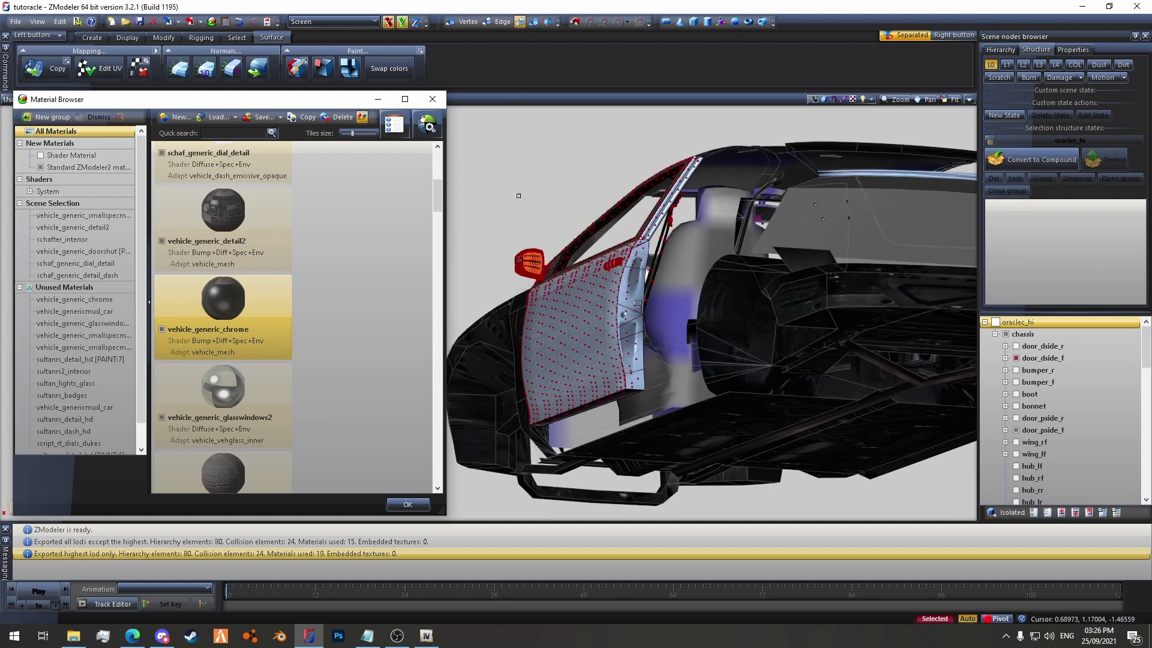
left_click(528, 207)
scroll(535, 255, "up", 8)
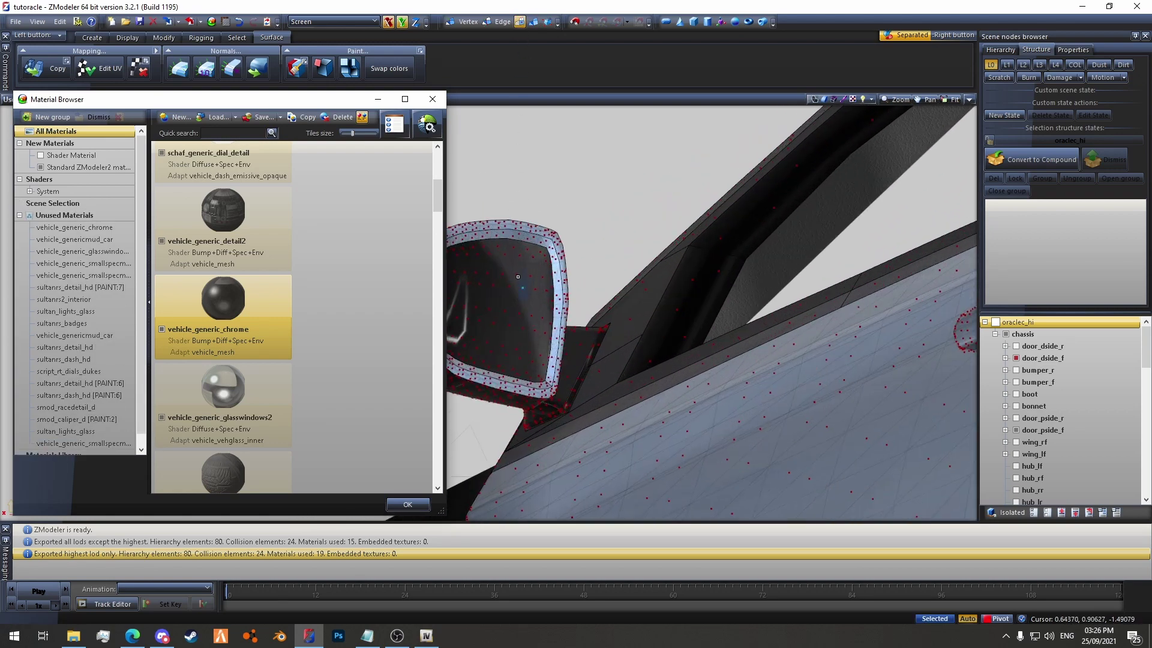
scroll(518, 277, "down", 10)
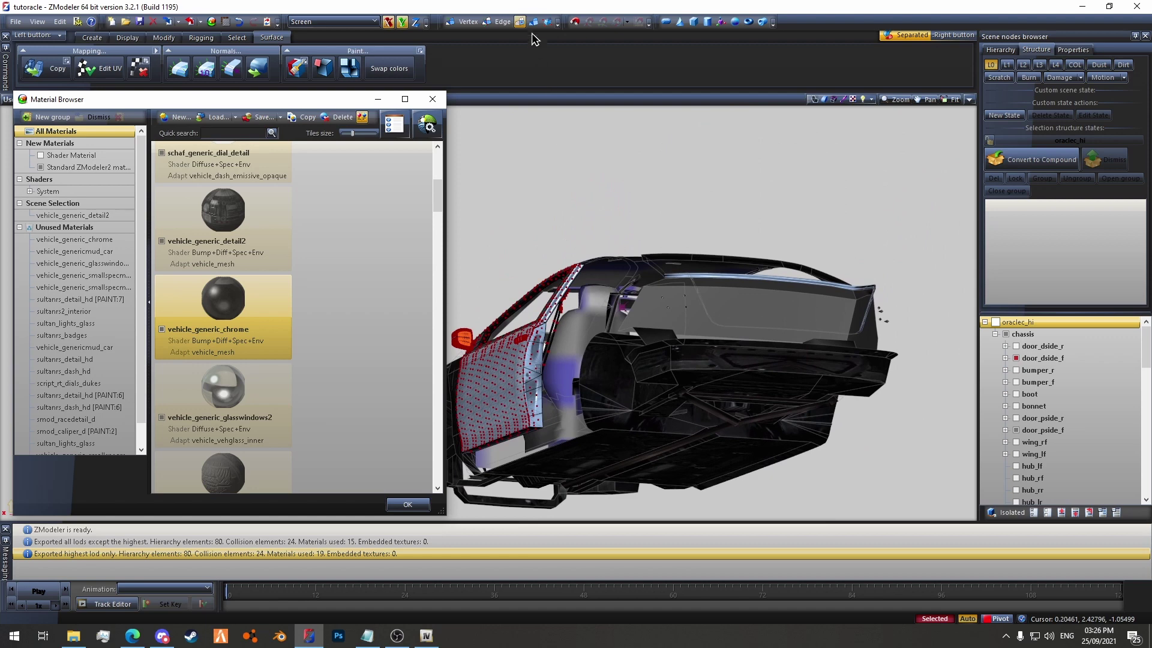
- Select the mirror glass polygons on the passenger-side front door
left_click(534, 21)
left_click(660, 146)
scroll(728, 196, "up", 8)
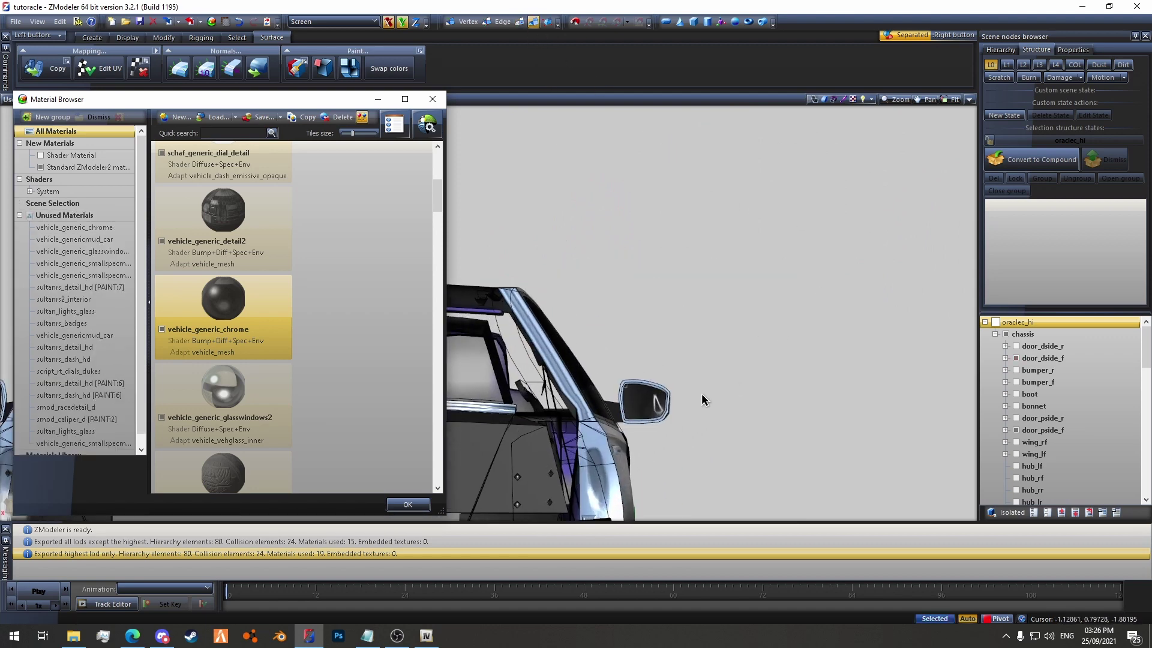
left_click(519, 22)
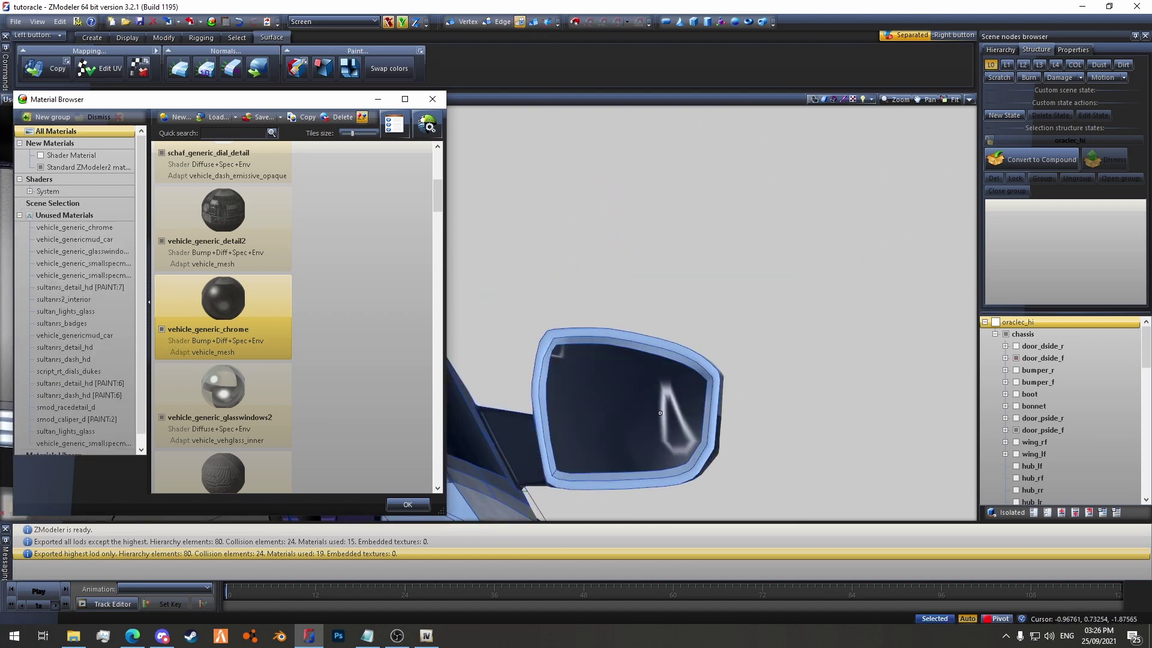
left_click(646, 379)
scroll(646, 380, "up", 1)
scroll(660, 195, "down", 3)
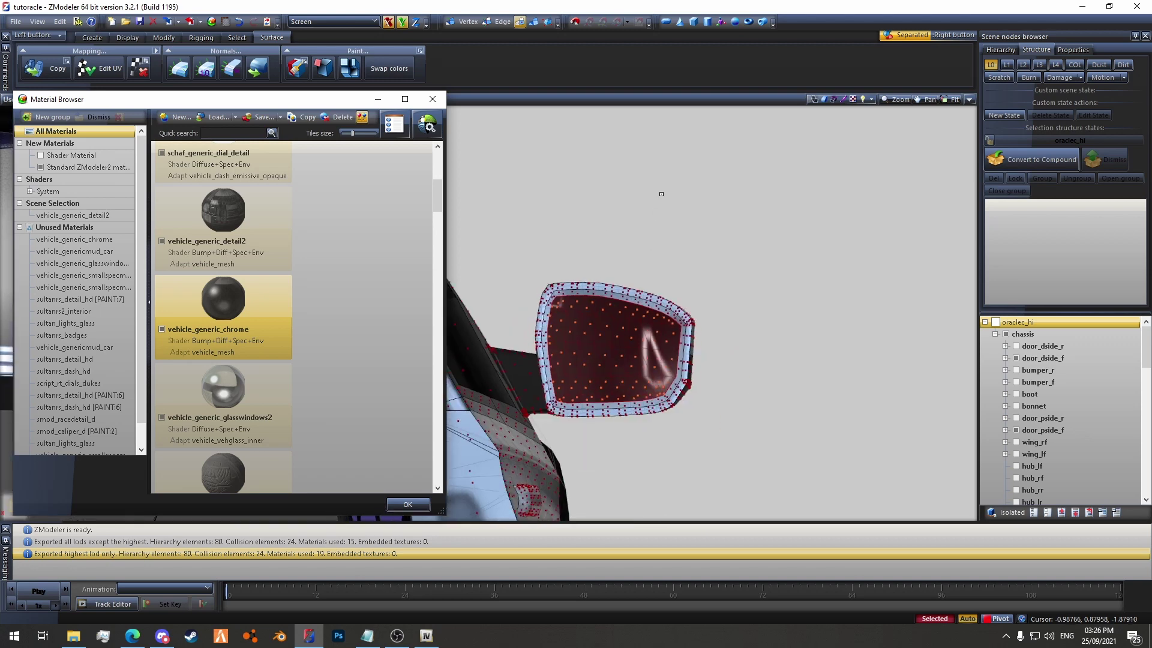
- Select the chassis and both front doors together and assign vehicle_generic_chrome to their selected mirror glass polygons
left_click(533, 21)
scroll(750, 254, "down", 3)
scroll(751, 254, "down", 6)
right_click_drag(803, 364, 484, 113)
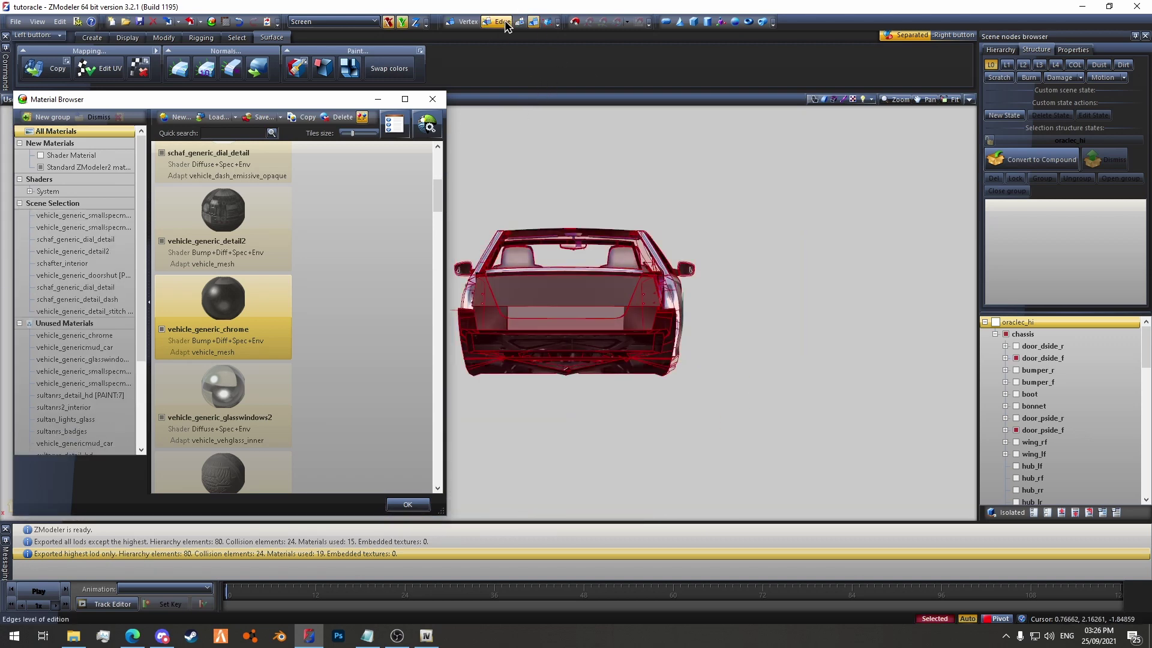
right_click(698, 183)
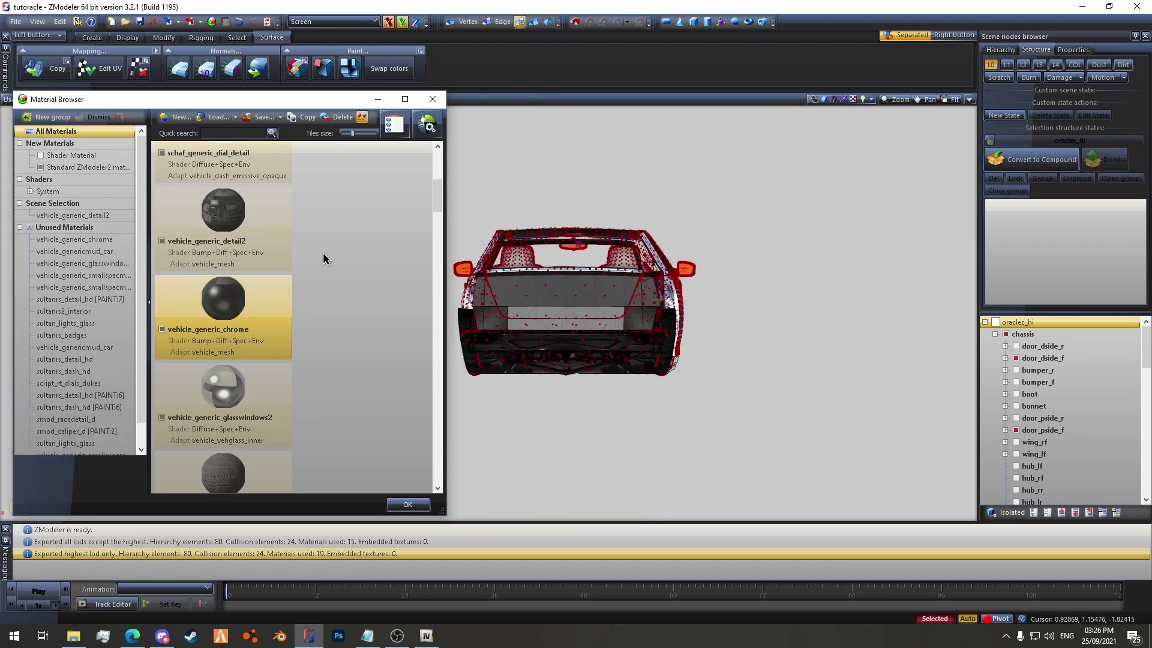
middle_click_drag(562, 428, 645, 465)
scroll(645, 465, "up", 4)
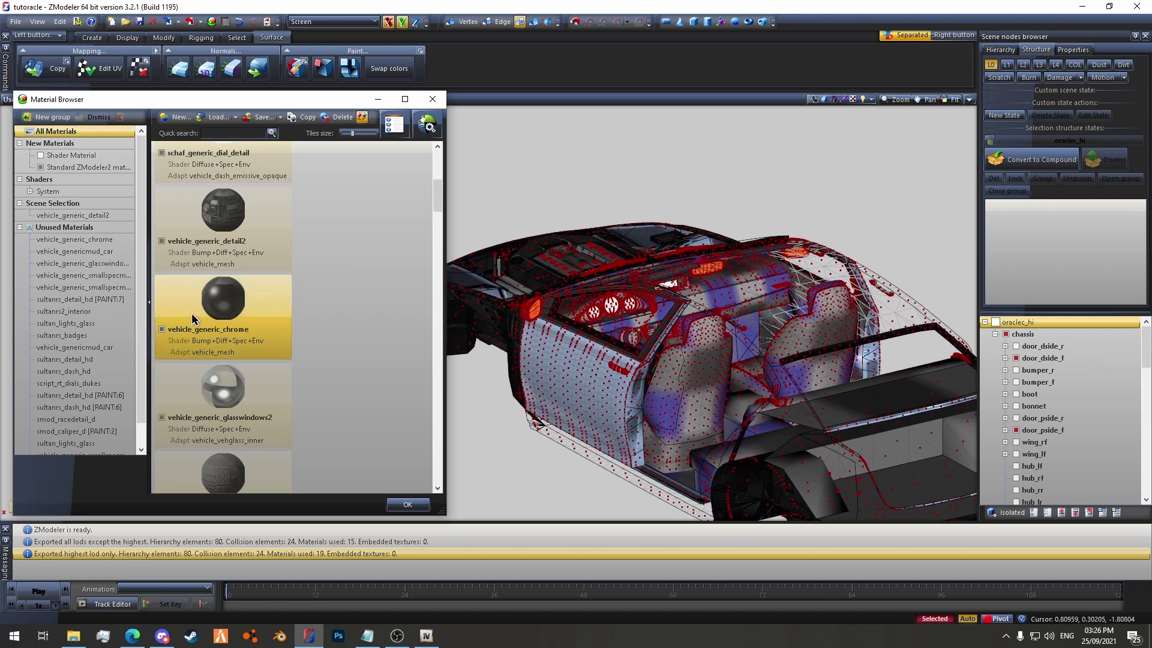
left_click_drag(241, 309, 131, 264)
left_click_drag(115, 220, 115, 219)
- Examine the driver-side mirror glass with its new material and close the Material Browser
scroll(581, 312, "up", 8)
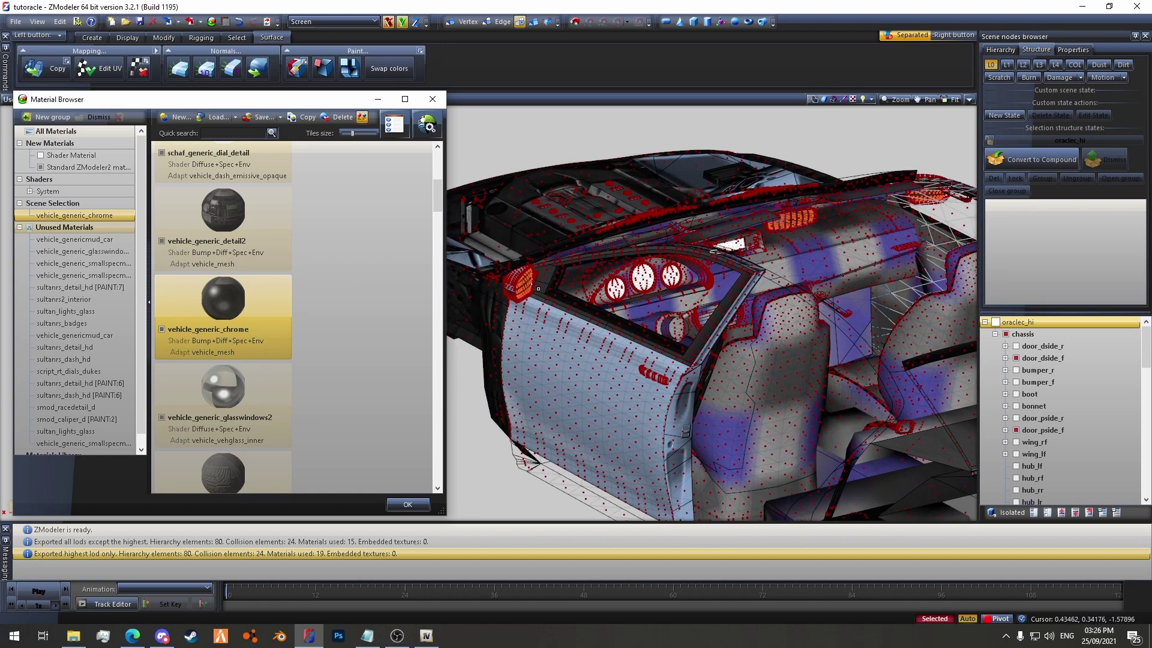
middle_click_drag(580, 312, 558, 270)
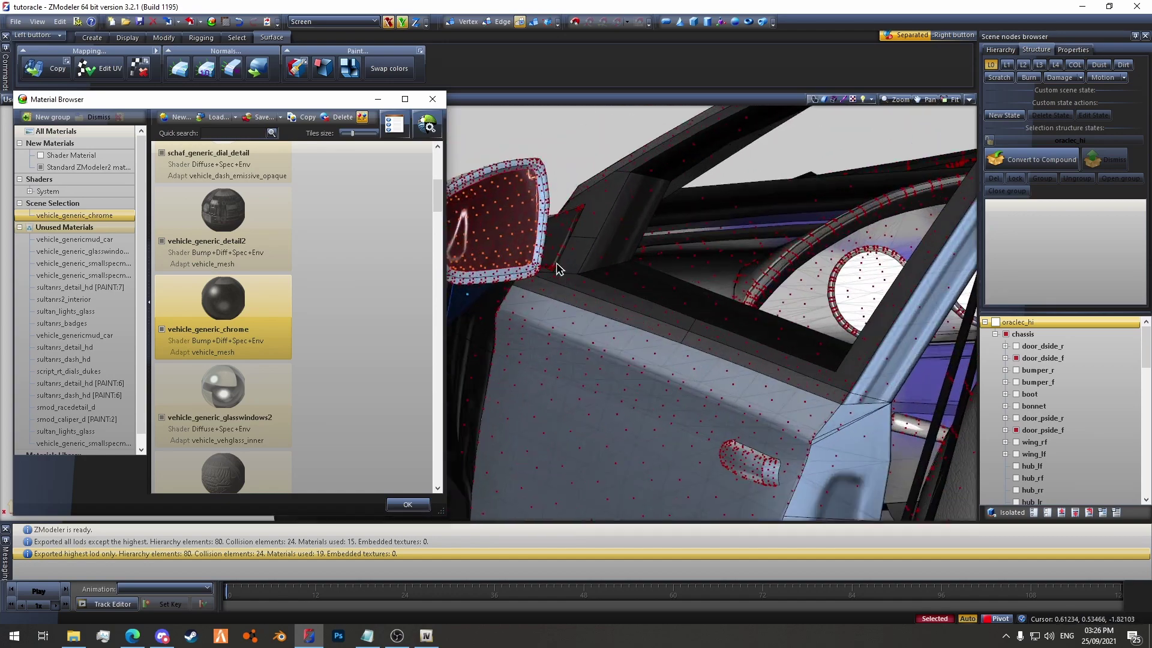
scroll(552, 240, "up", 4)
middle_click_drag(547, 216, 461, 124)
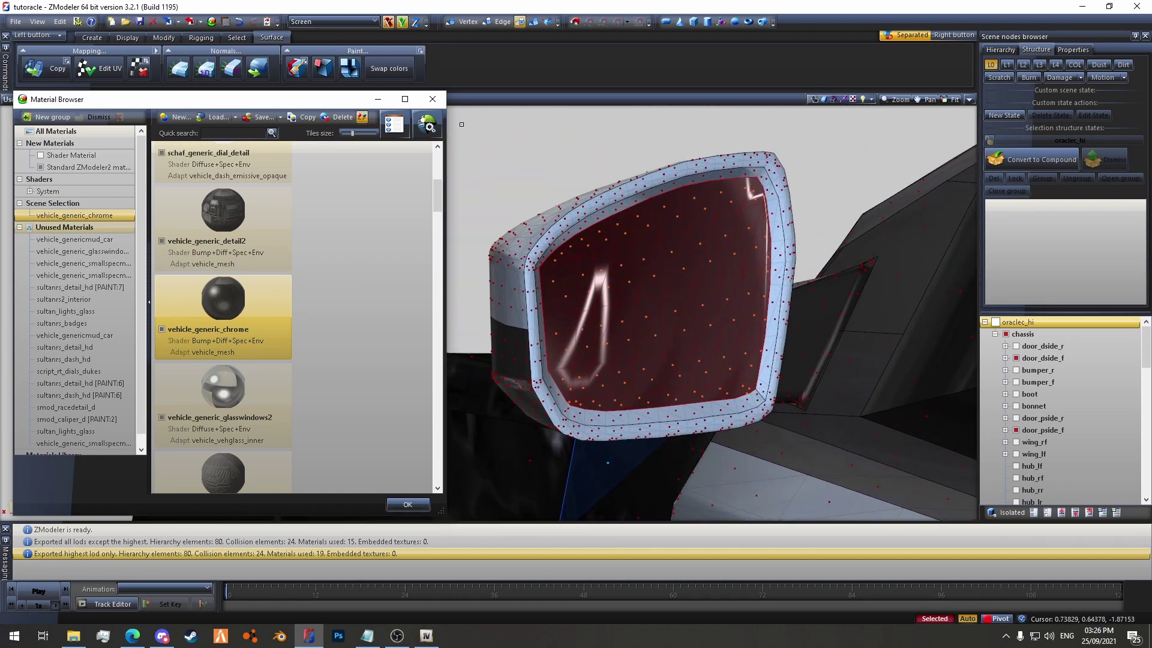
left_click(245, 26)
left_click(255, 25)
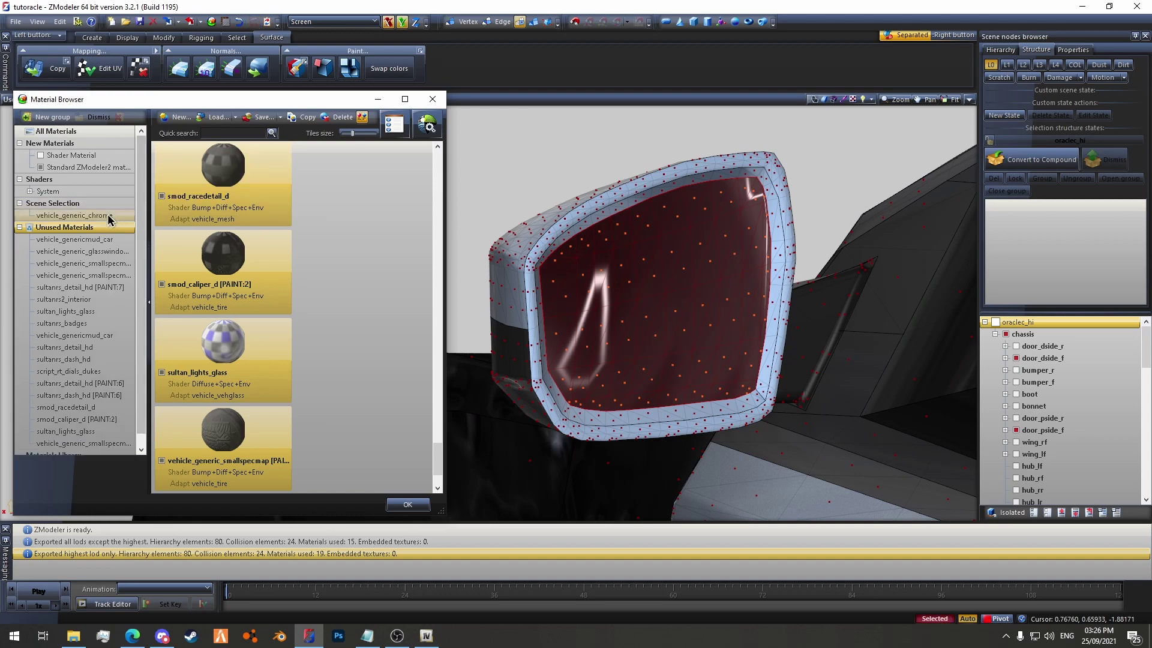
left_click(109, 216)
left_click(414, 509)
scroll(569, 237, "down", 12)
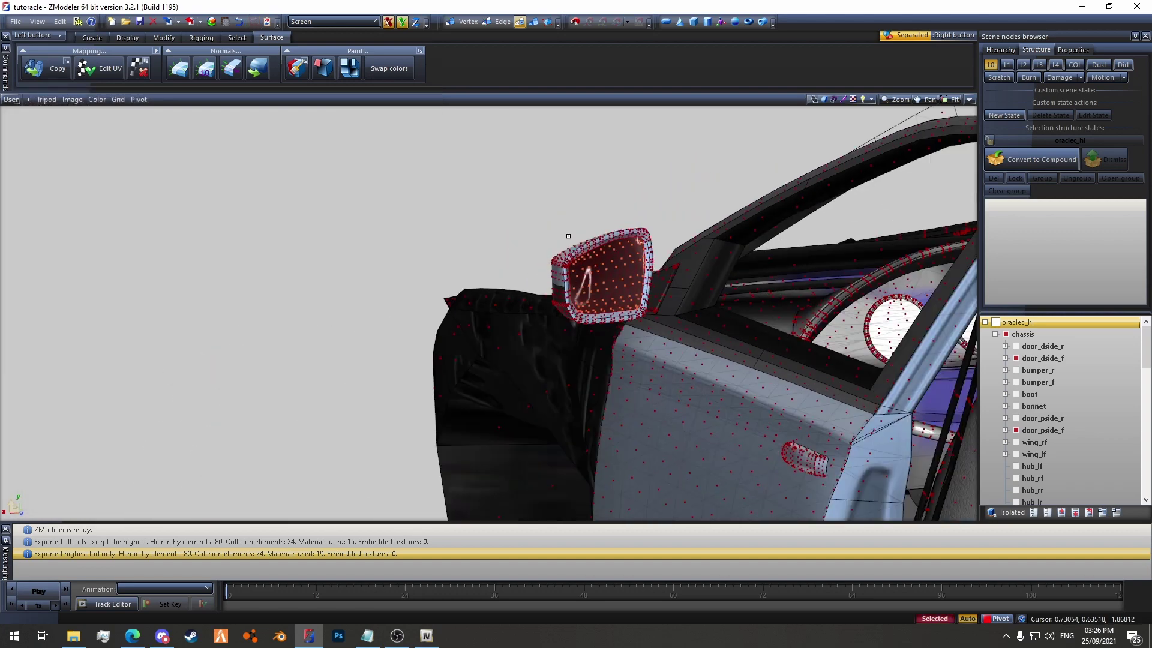
middle_click_drag(618, 208, 424, 231)
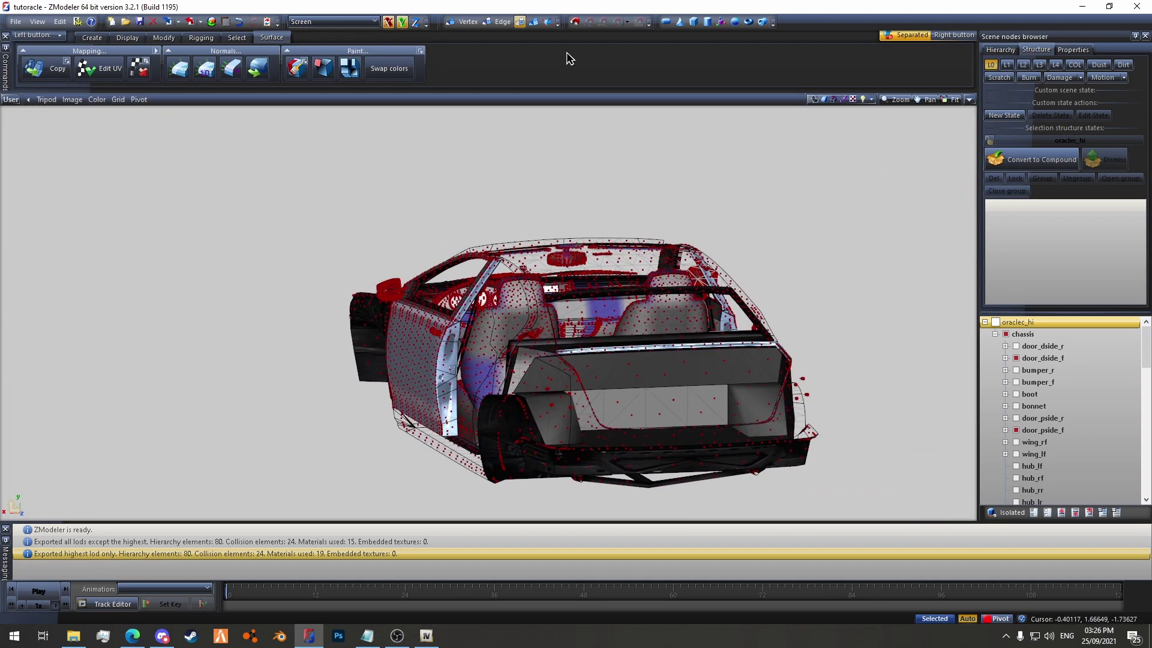
- Return to object-level editing and show all parts of oraclec_hi, keeping oraclec_bumf_1 and oraclec_wing1 hidden
left_click(534, 21)
scroll(1038, 390, "down", 10)
left_click(1038, 390)
scroll(1056, 444, "up", 1)
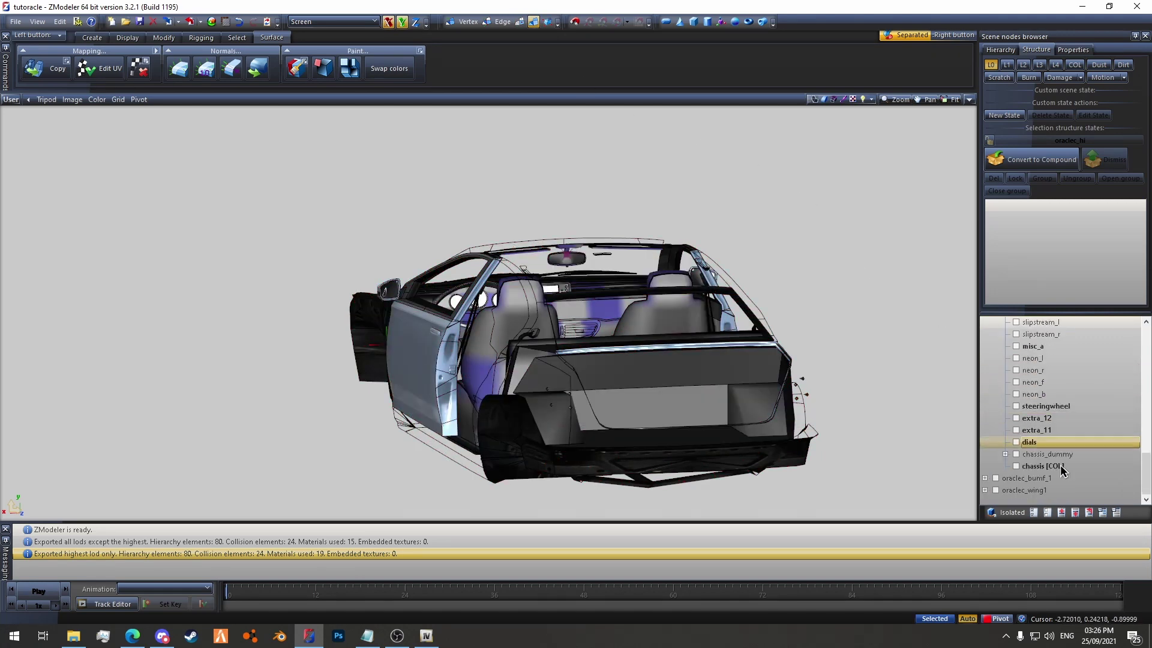
left_click(1032, 512)
left_click(996, 478)
scroll(1061, 357, "up", 15)
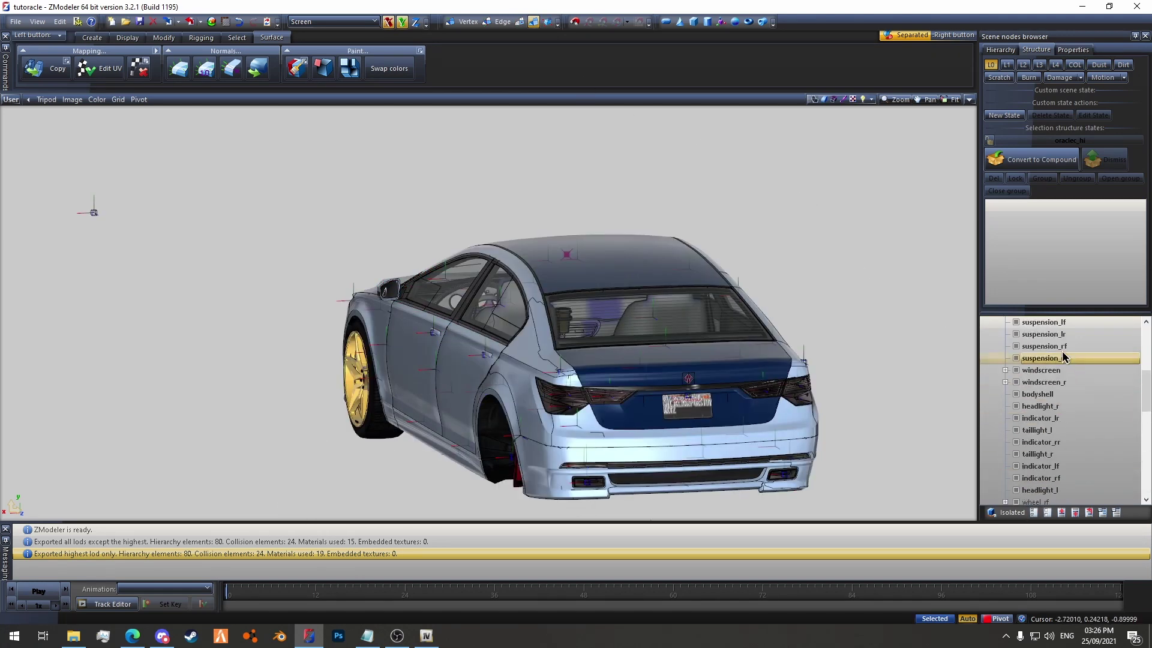
left_click(985, 323)
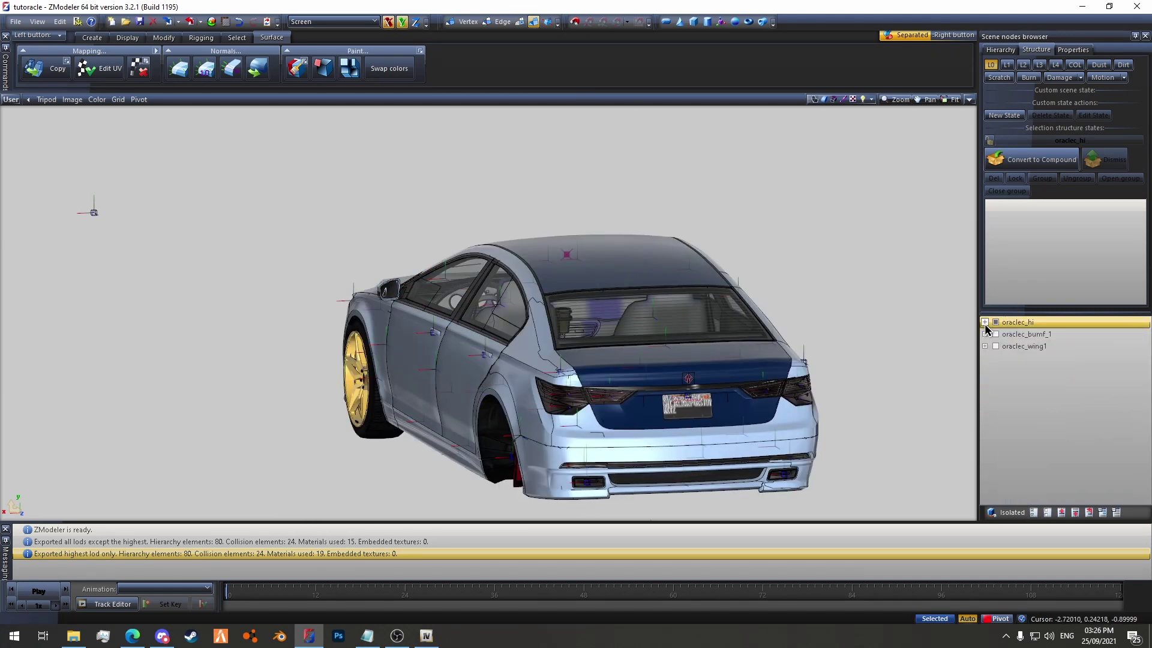
- Export the car model over the existing oraclec.yft and oraclec_hi.yft files in the Exported folder
left_click(191, 22)
double_click(444, 241)
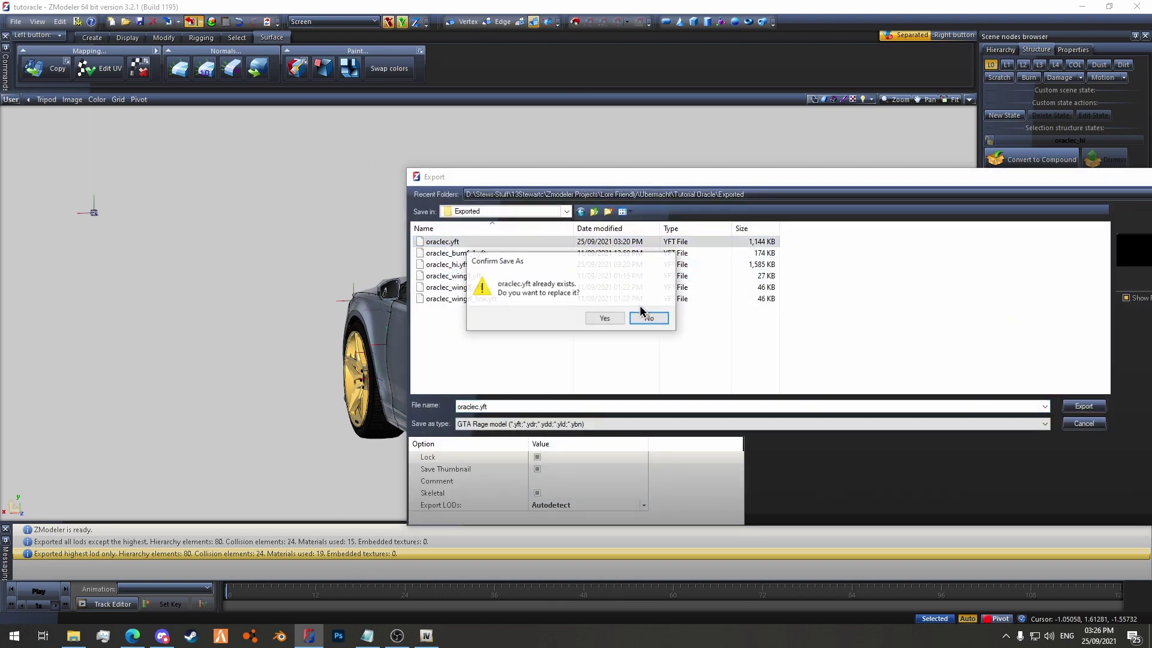
left_click(605, 319)
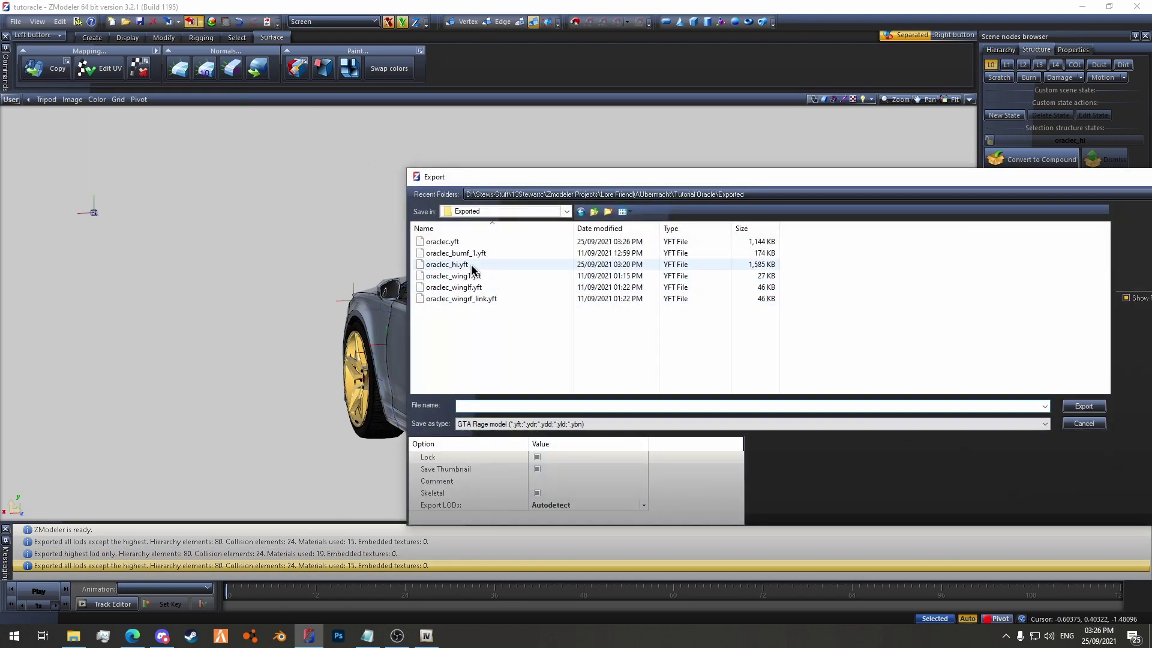
double_click(473, 265)
left_click(603, 319)
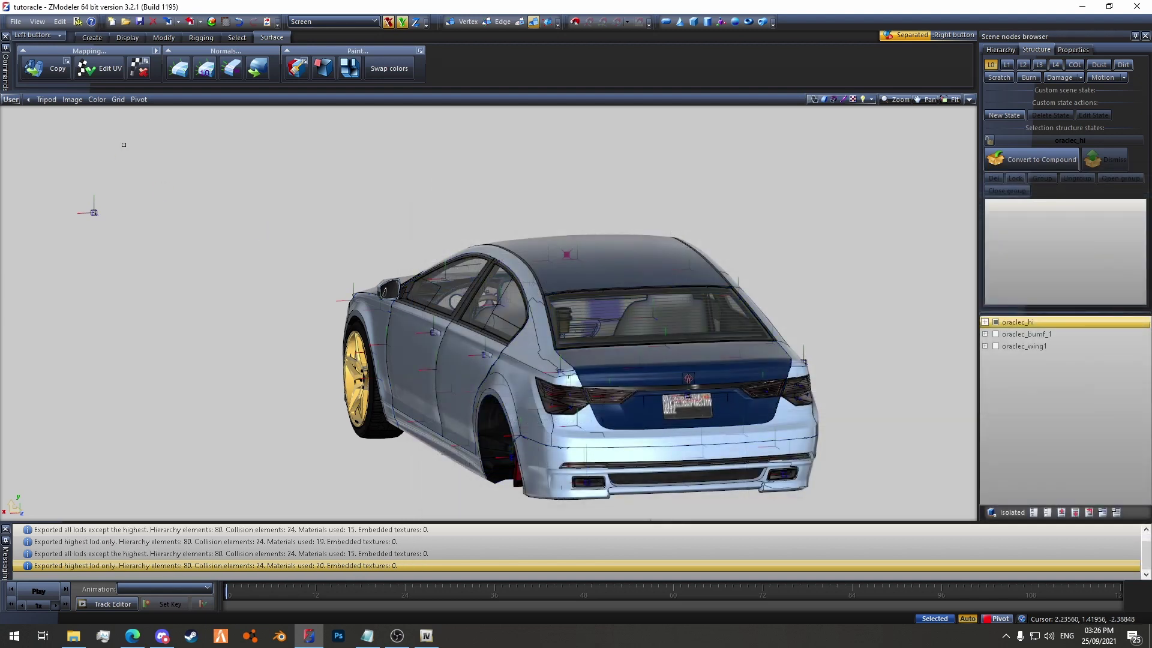
- Switch to OpenIV and copy oraclec.yft and oraclec_hi.yft from the Exported folder into stew_oraclec's vehicles.rpf, replacing the existing files
left_click(426, 635)
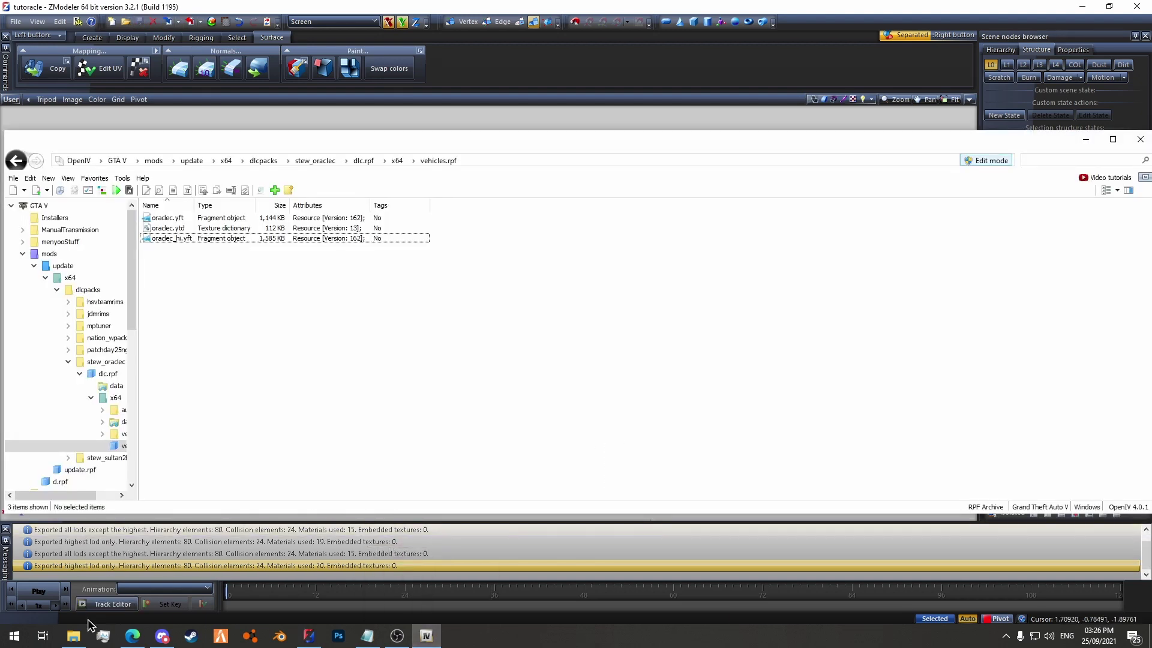
left_click(74, 635)
left_click(573, 207)
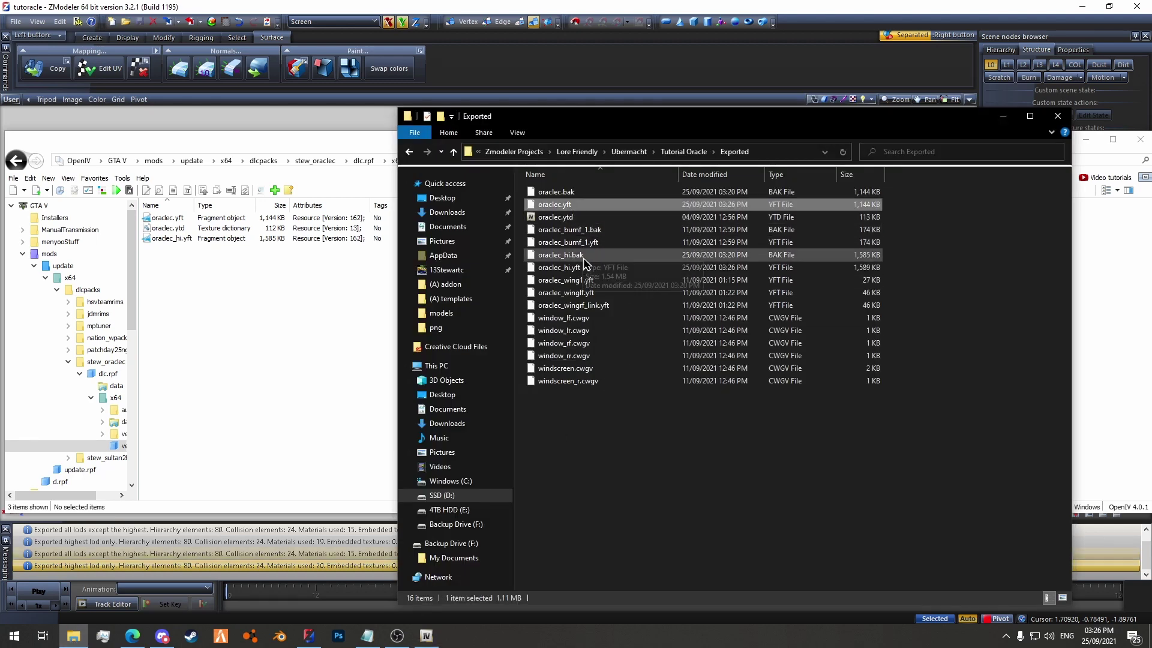
left_click(584, 267, "ctrl")
left_click_drag(586, 264, 232, 240)
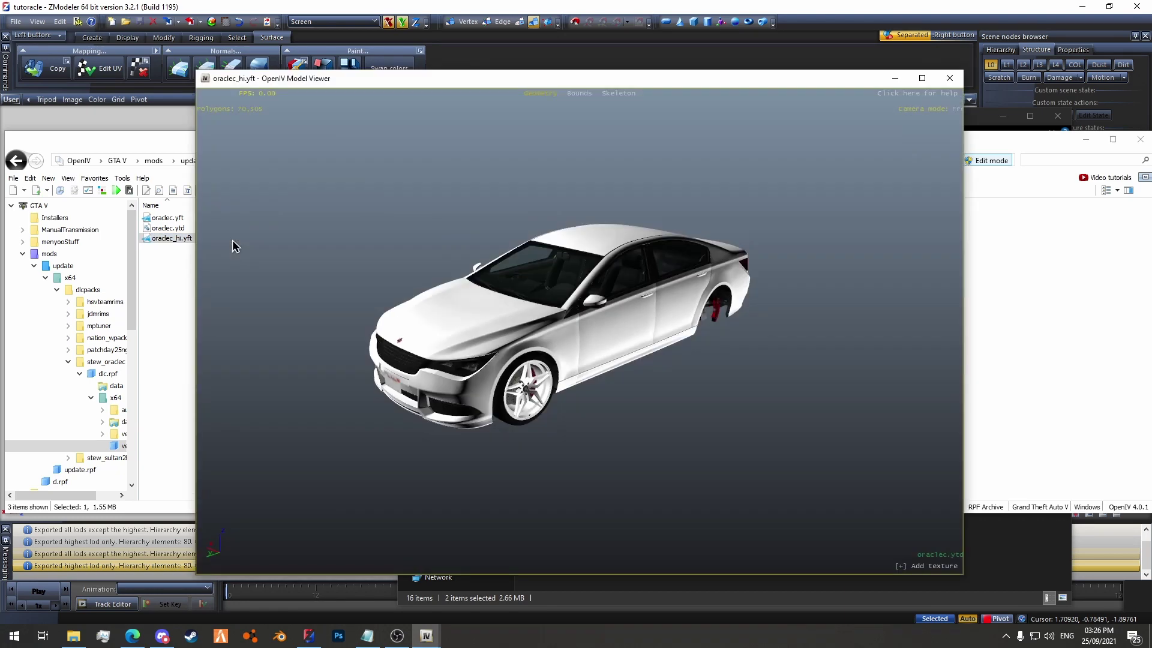
- Inspect the driver's side and mirror of oraclec_hi.yft in the OpenIV Model Viewer and close the viewer
middle_click_drag(793, 279, 770, 308)
left_click_drag(810, 294, 918, 396)
scroll(750, 298, "up", 6)
scroll(864, 408, "down", 5)
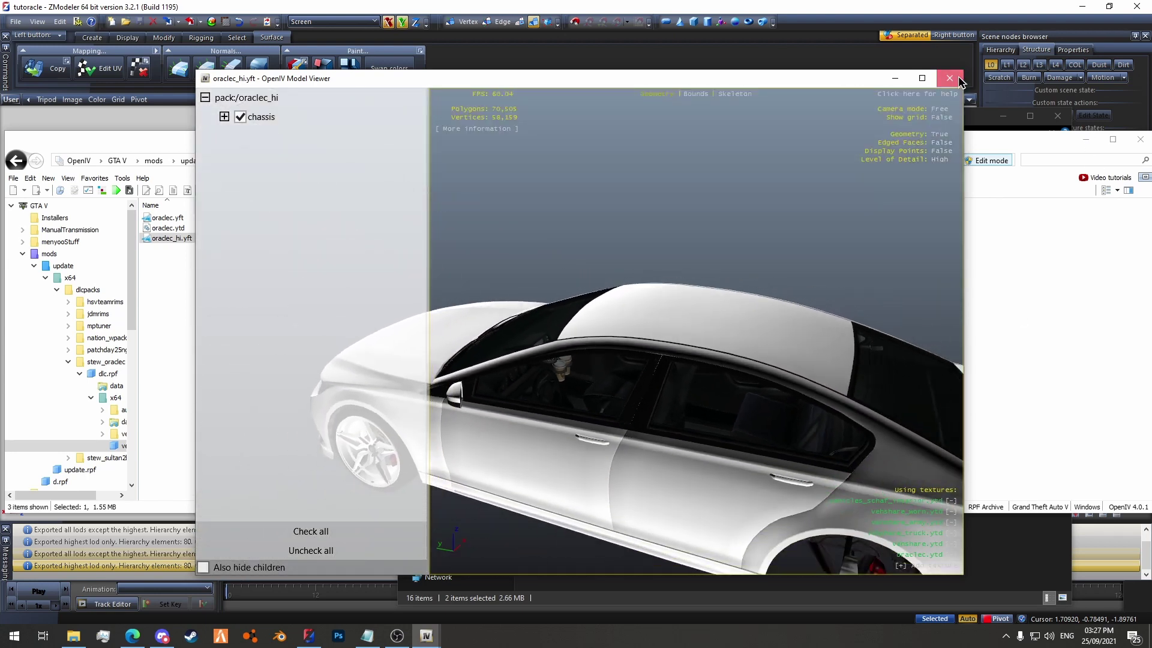
left_click(958, 80)
- Launch Grand Theft Auto V through Steam and spawn the Ubermacht Oracle Custom from the trainer's Added Vehicles Menu 1
right_click(191, 636)
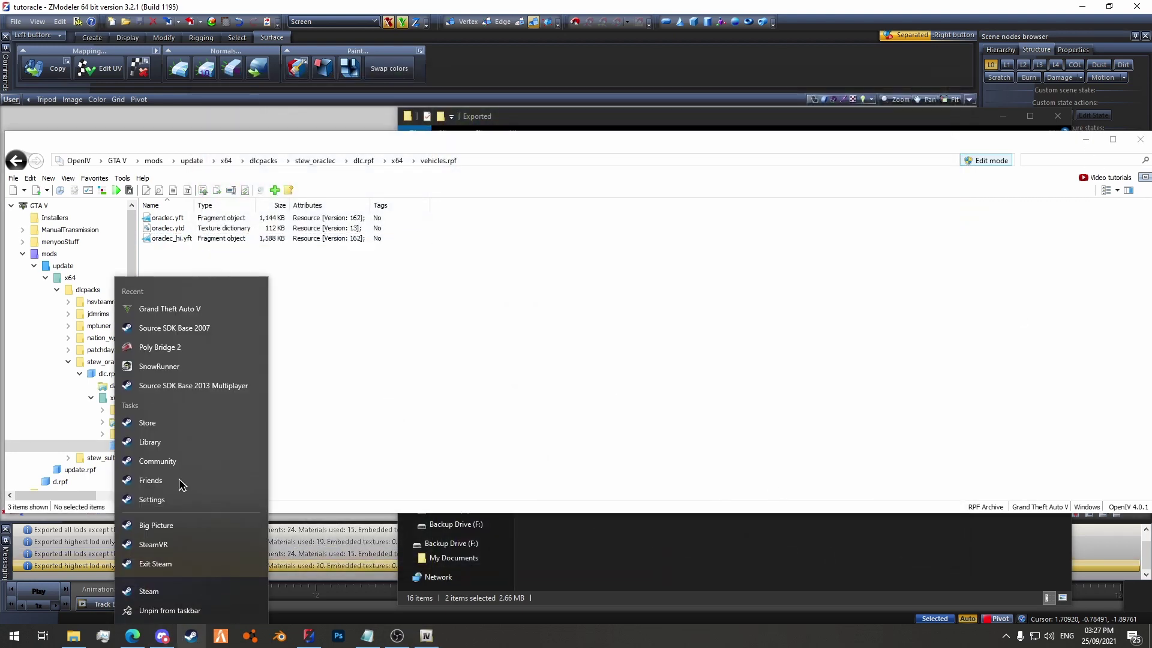
left_click(173, 309)
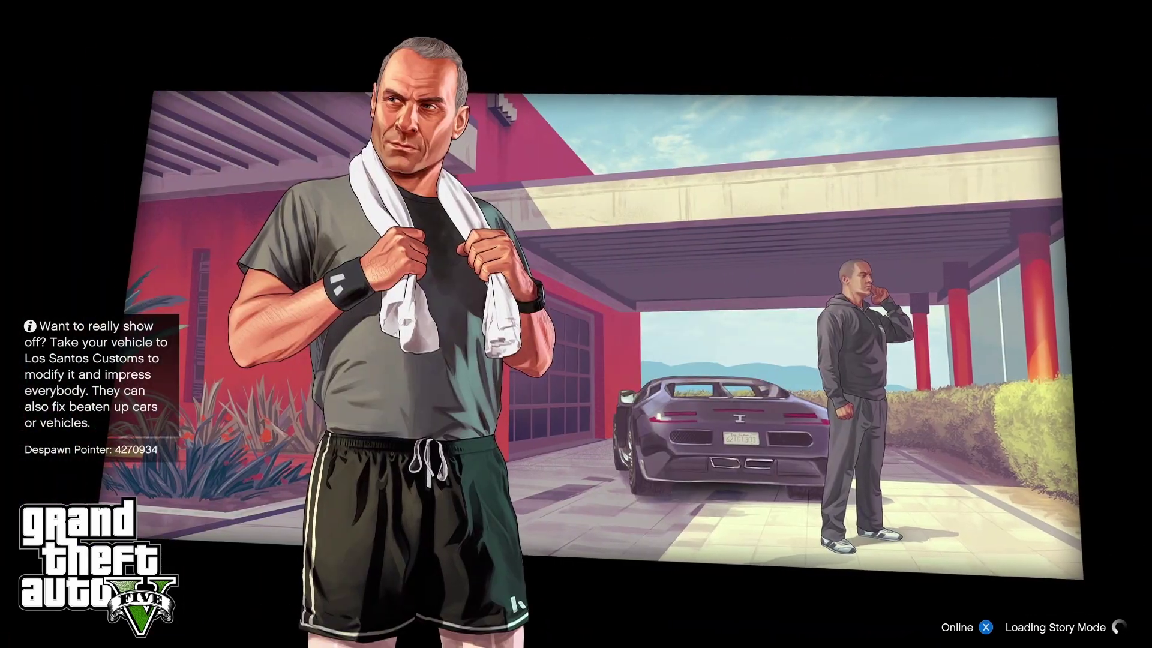
key("F3")
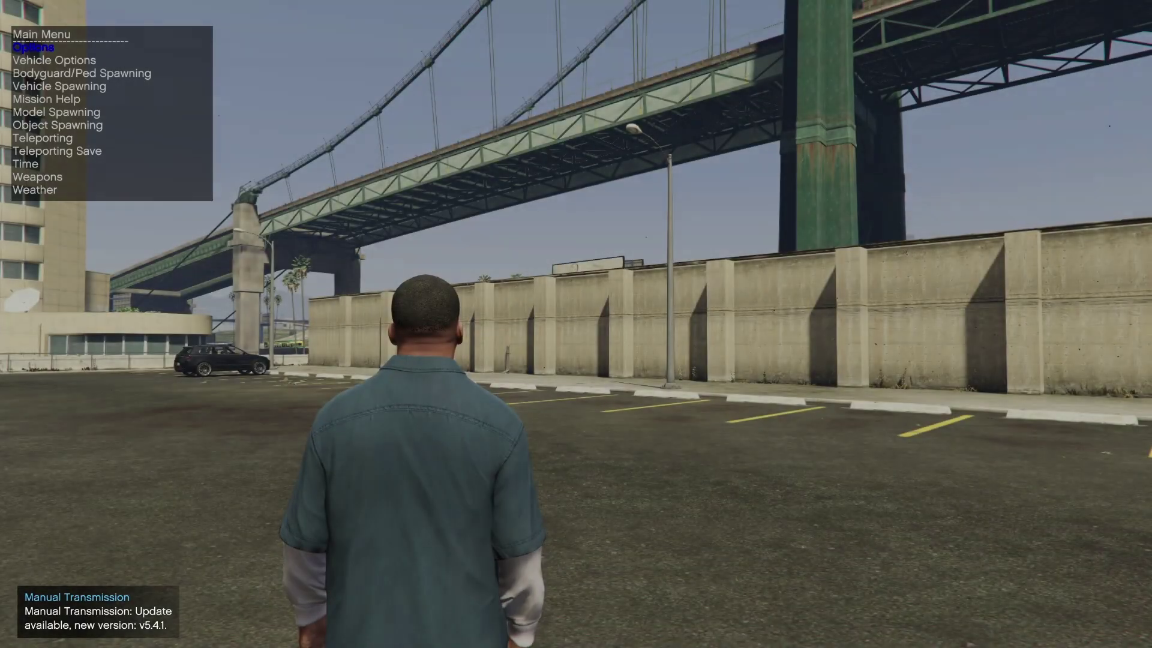
key("Down")
key("Down")
key("Down")
key("Return")
key("Return")
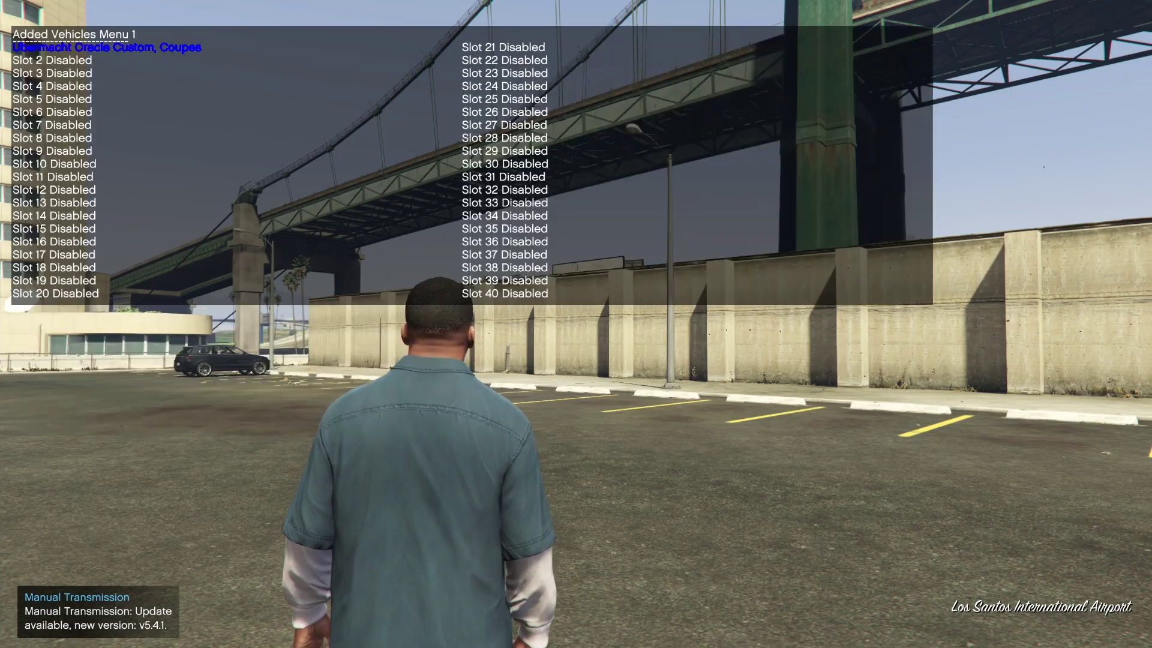
key("Return")
key("BackSpace")
key("BackSpace")
key("BackSpace")
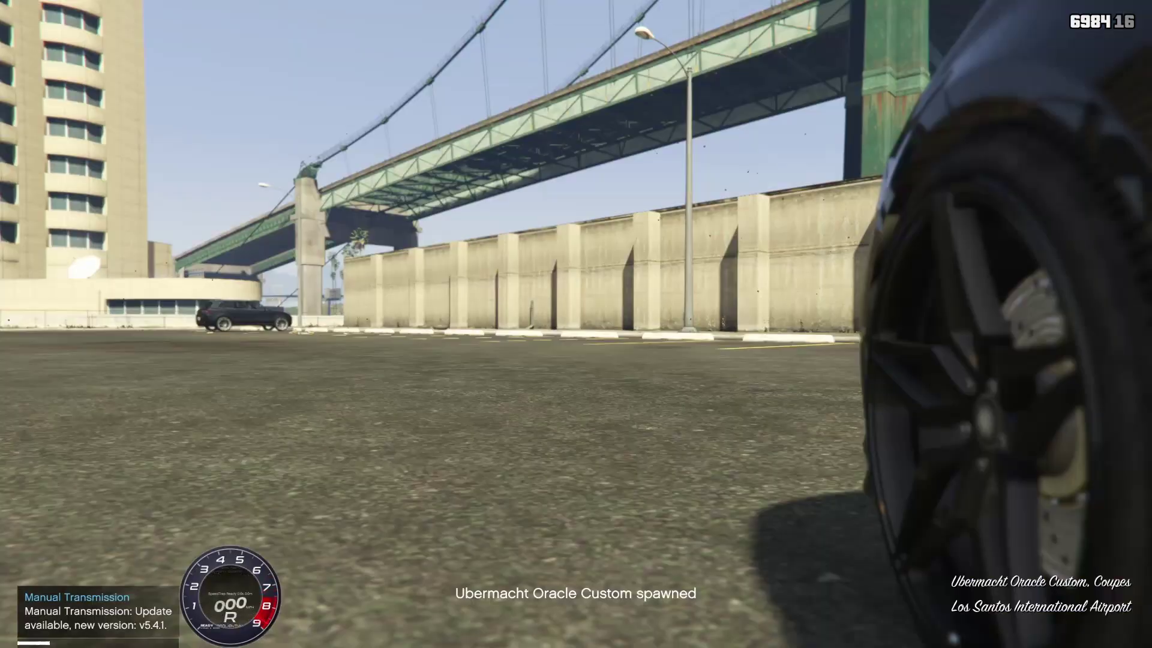
- Examine the reflections in the side and rear-view mirrors from the first-person driver view while manoeuvring around the parking lot
key("v")
key("v")
key("v")
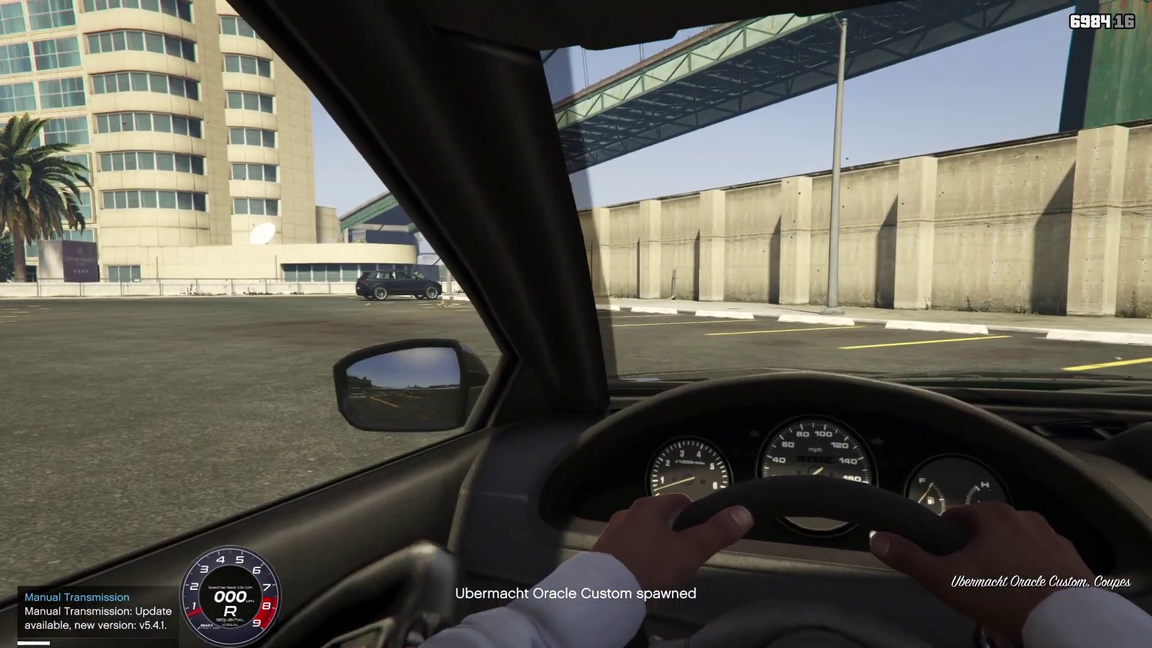
mouse_move(576, 324)
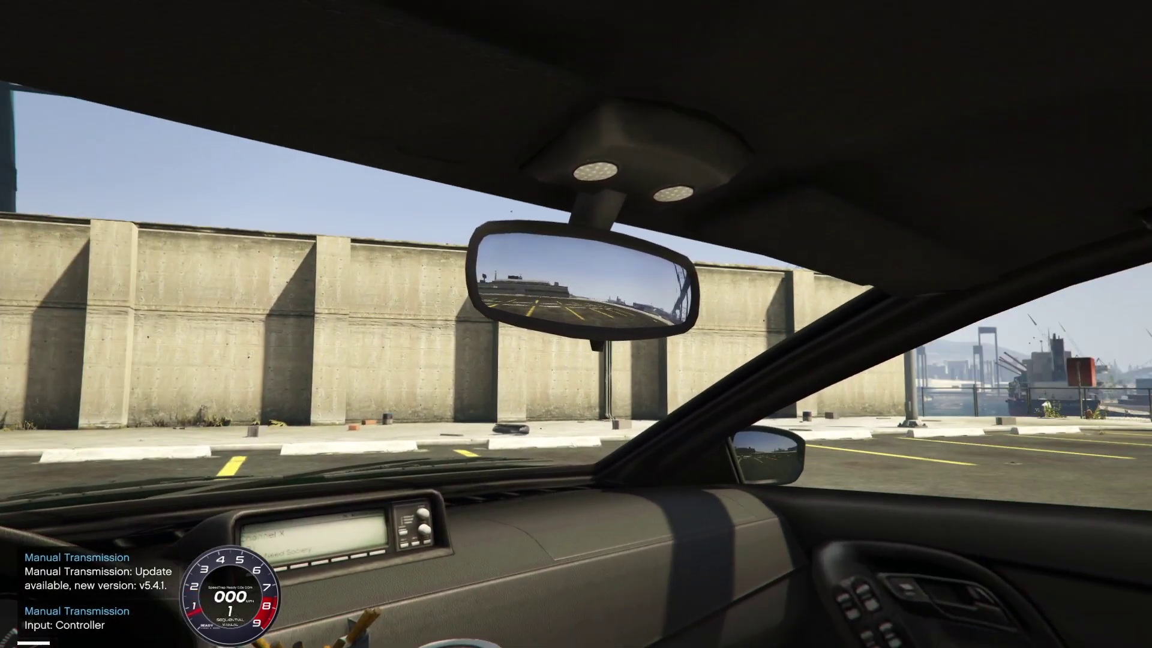
key("w")
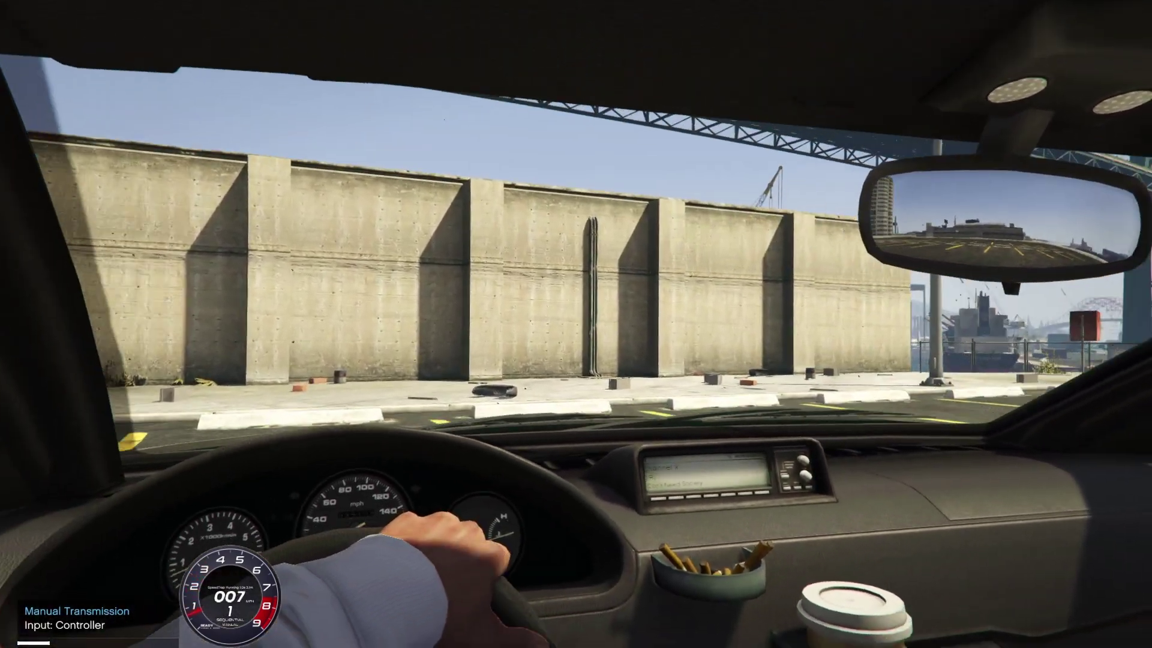
key("d")
key("s")
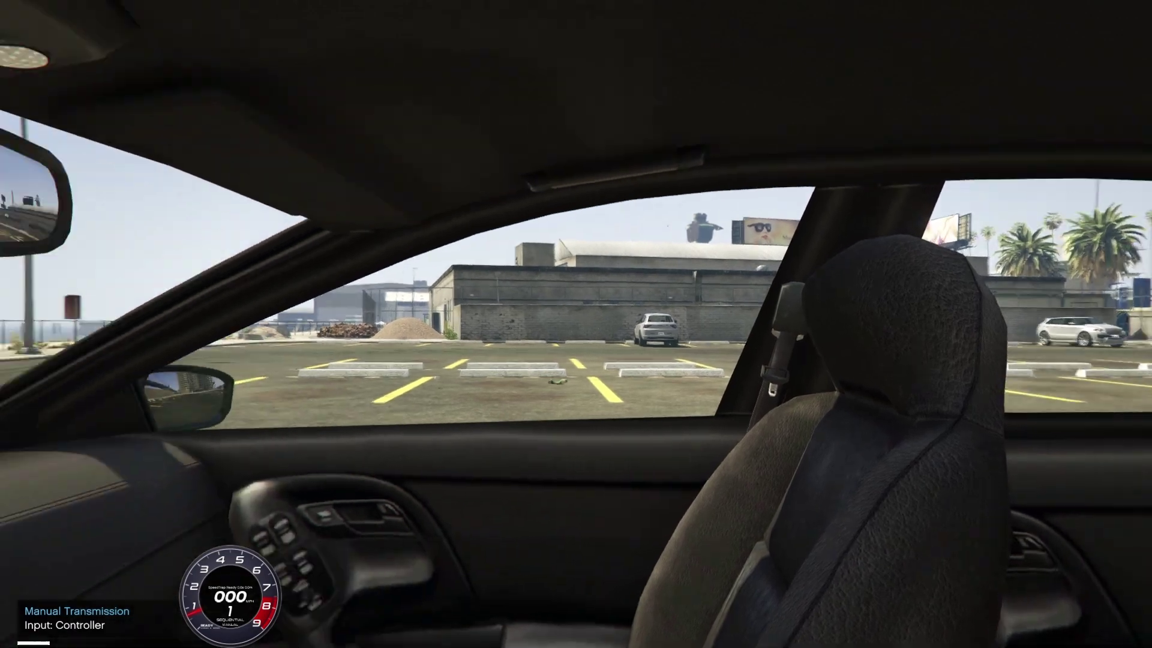
key("s")
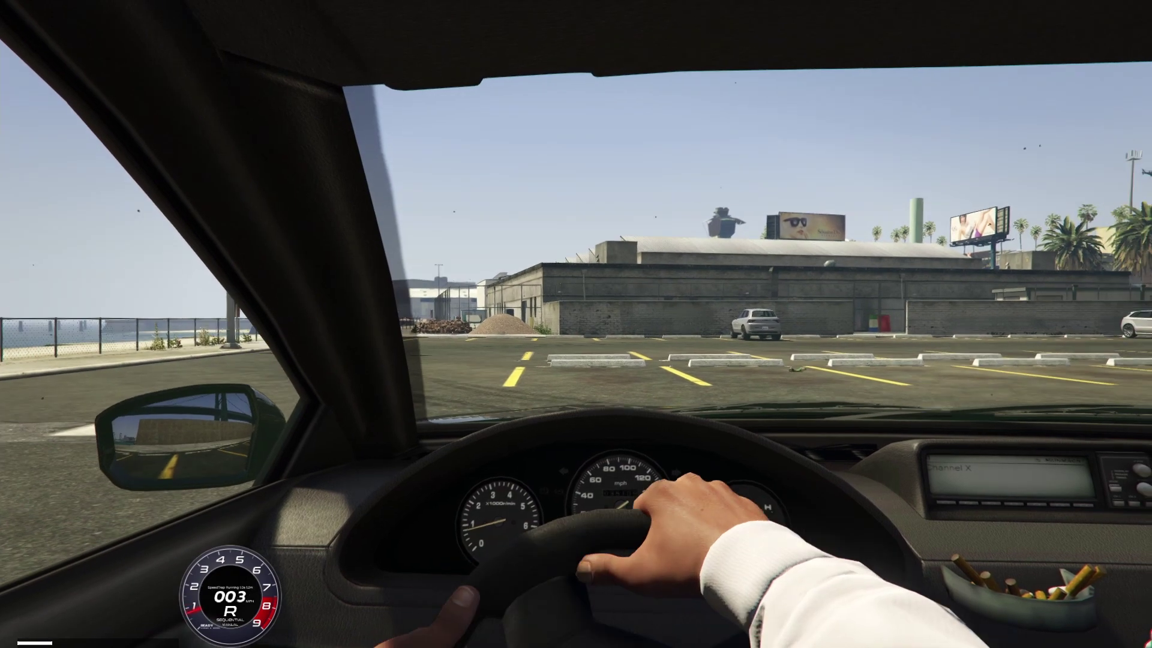
- Check the car from outside, return to the driver view and drive onto the road to watch the driver-side mirror reflection
key("v")
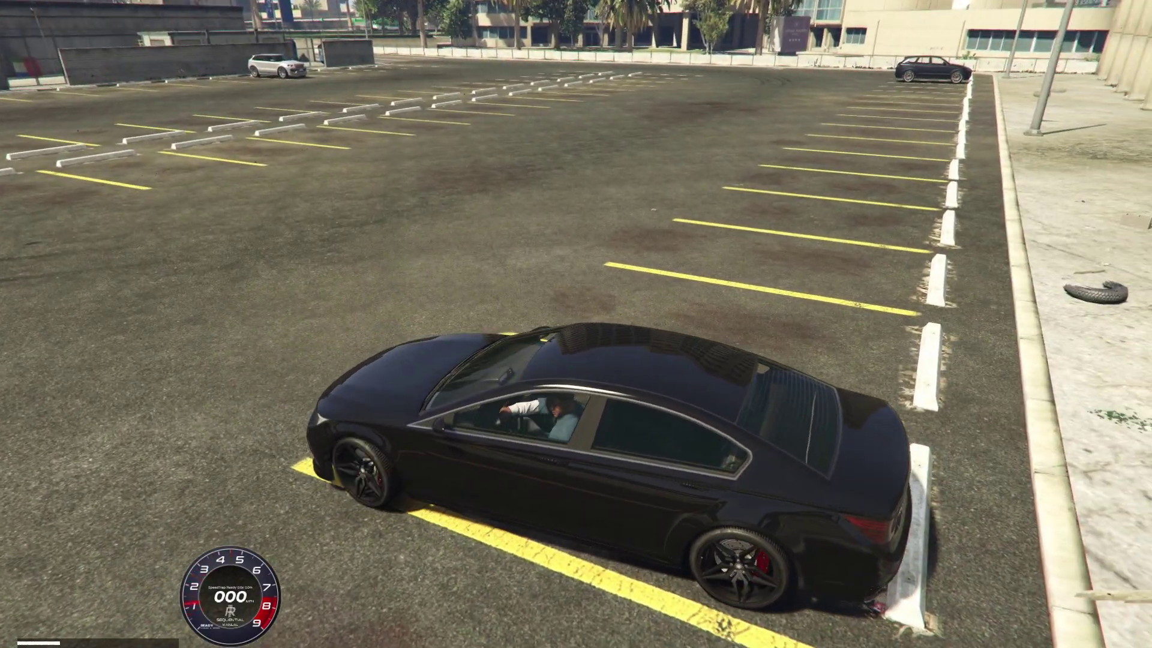
key("w")
key("v")
key("v")
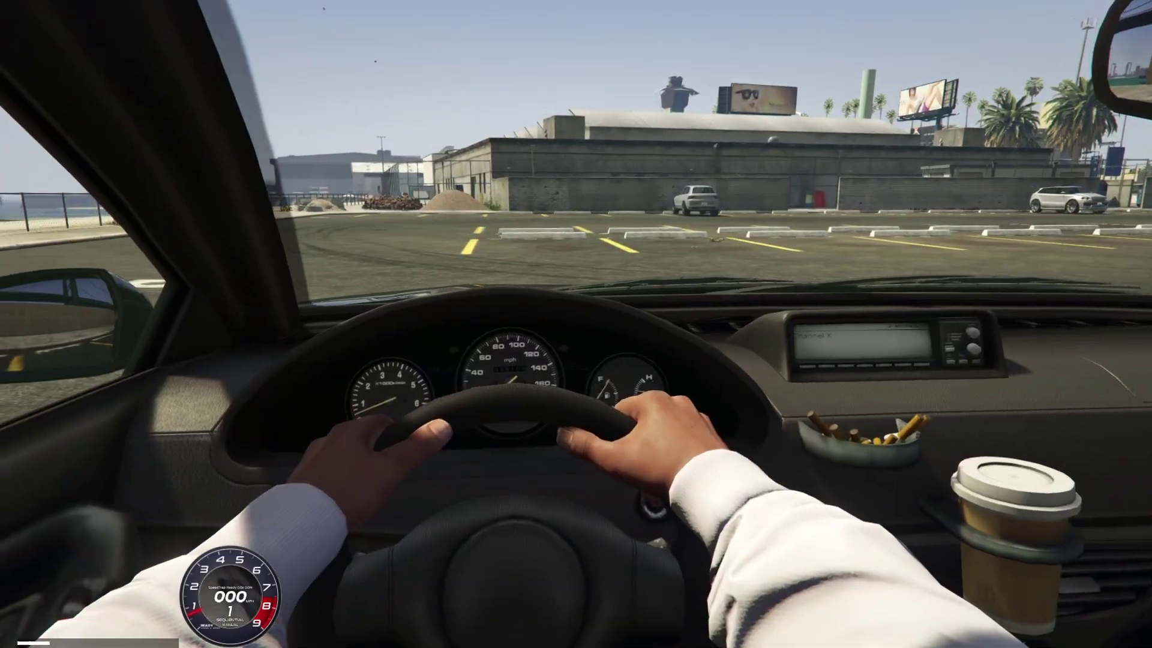
key("w")
key("d")
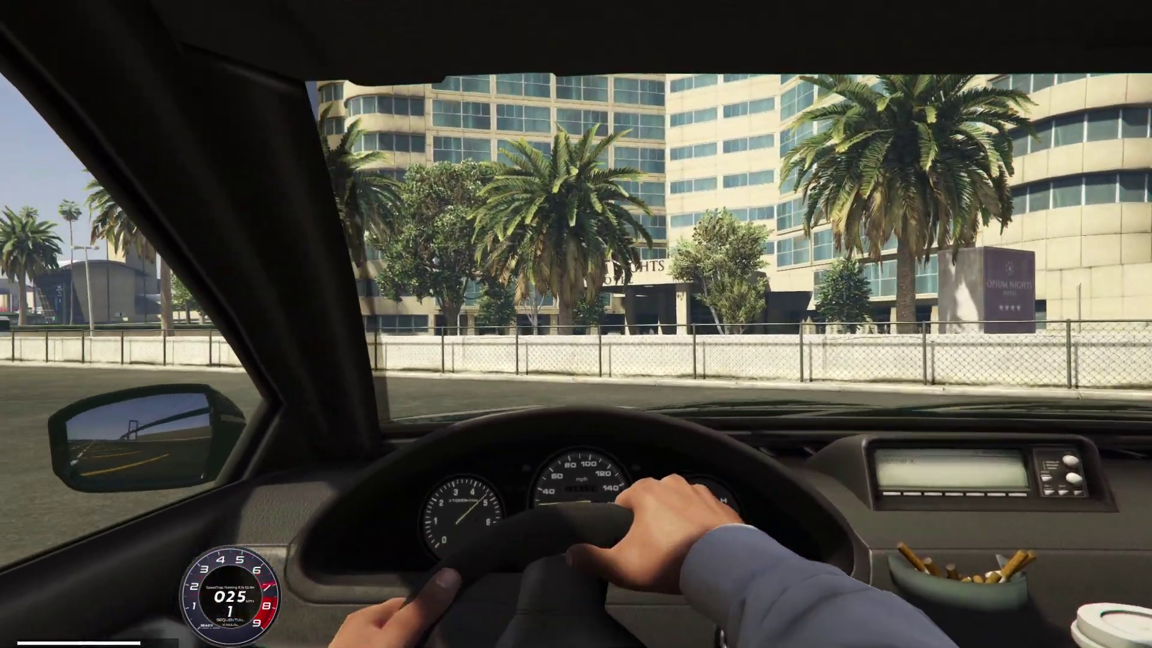
key("a")
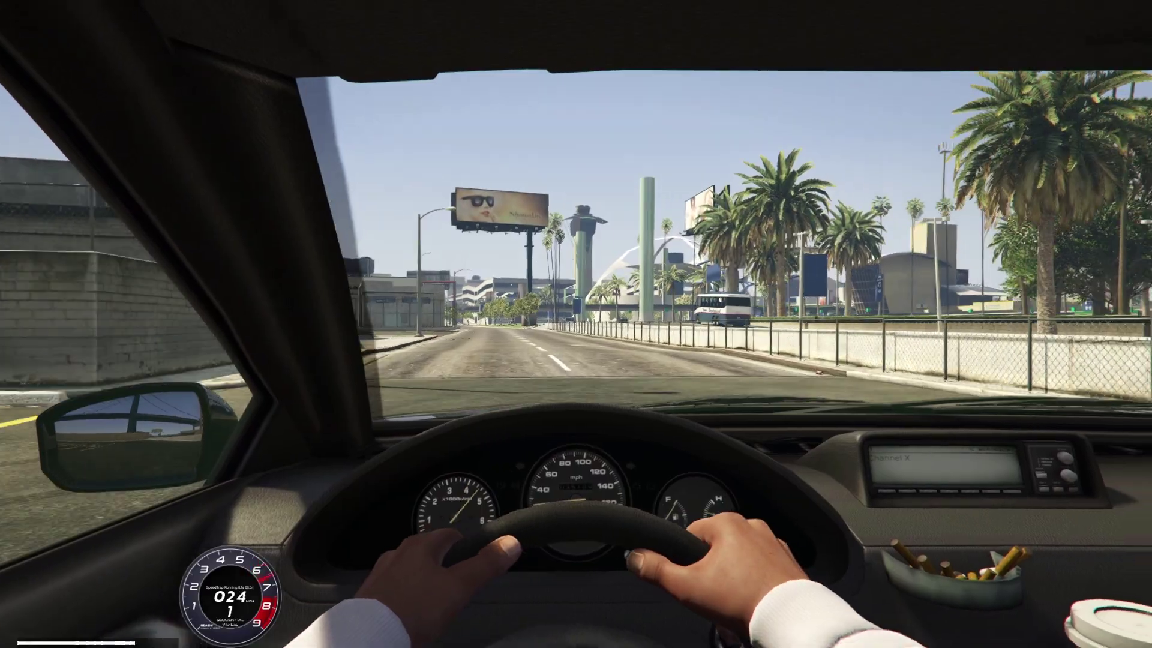
- Drive the car along the road in third-person view to examine its exterior
key("v")
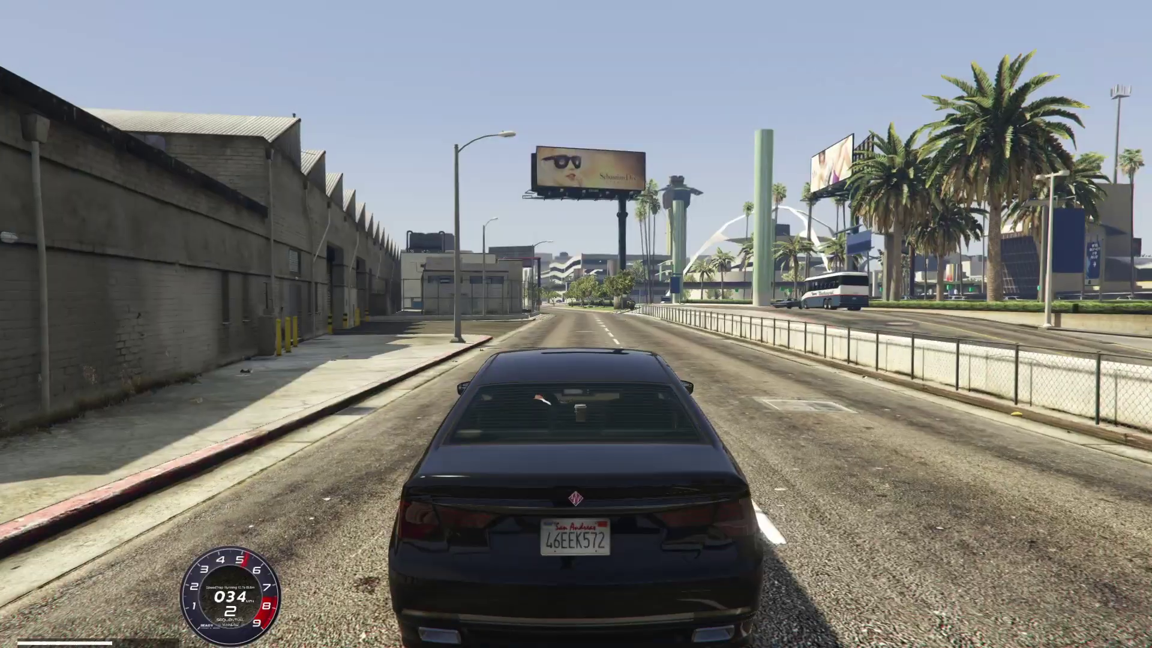
key("w")
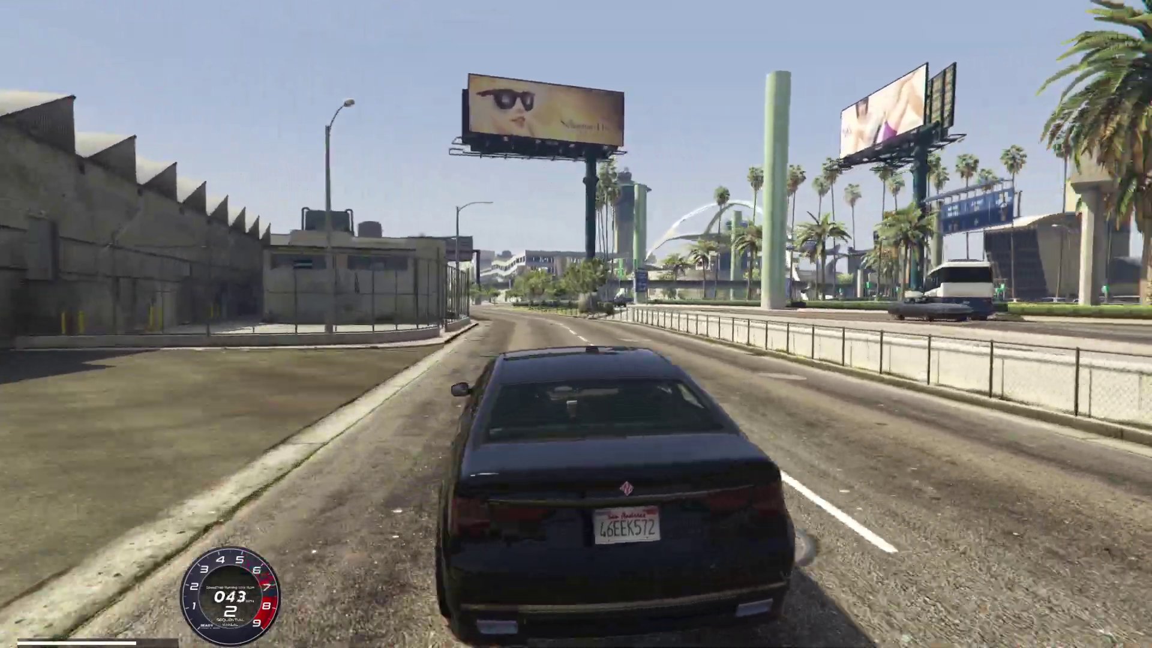
key("w")
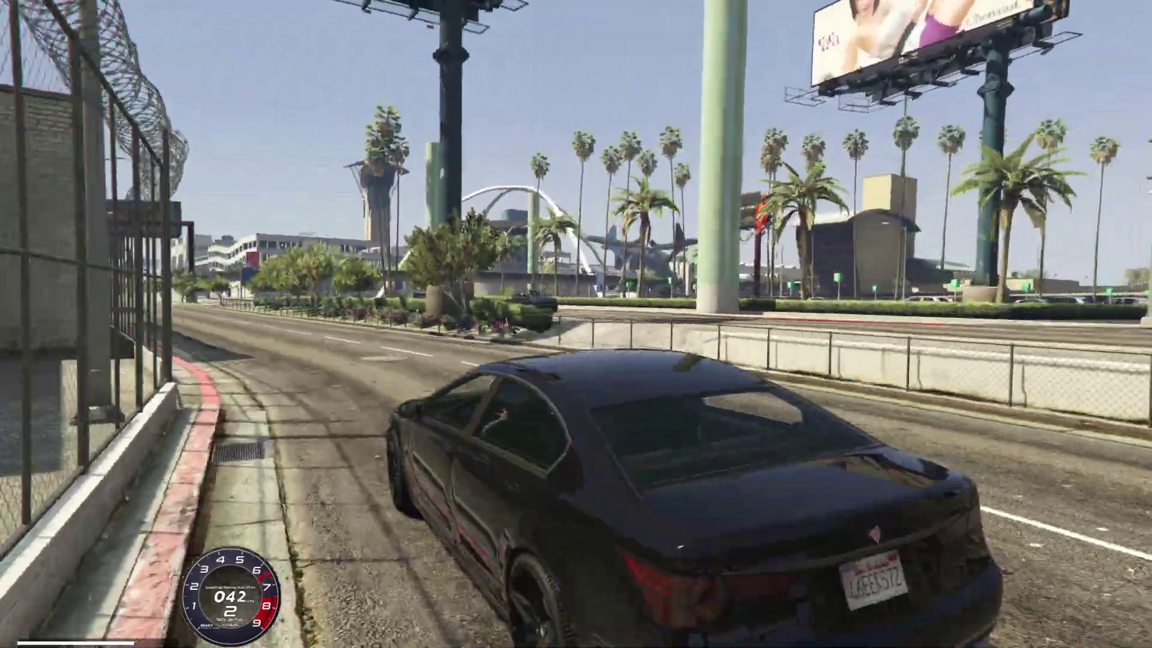